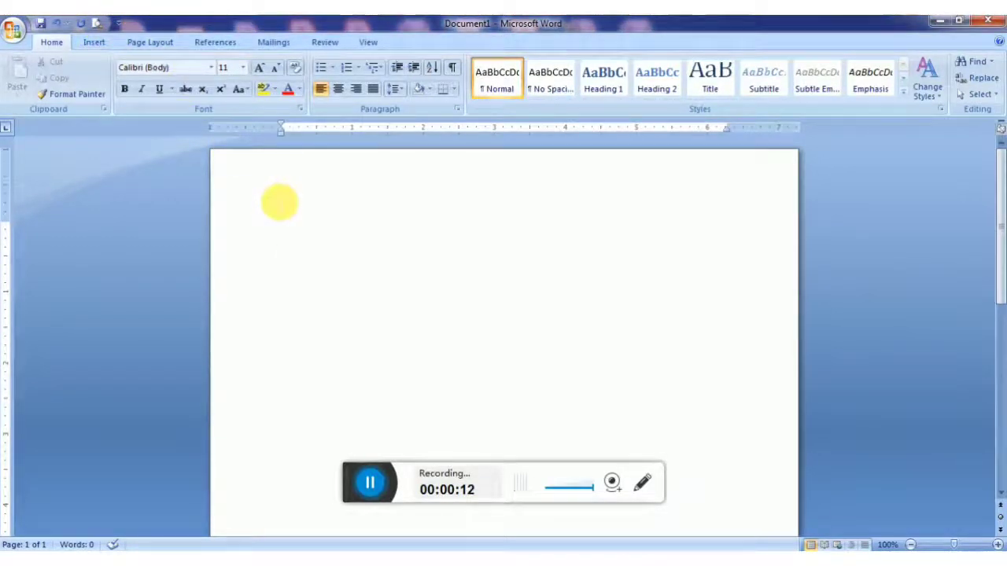
Step: Type the title XYZ SCHOOL in capitals at the top of the blank page
{"action": "double_click", "coordinate": [324, 264]}
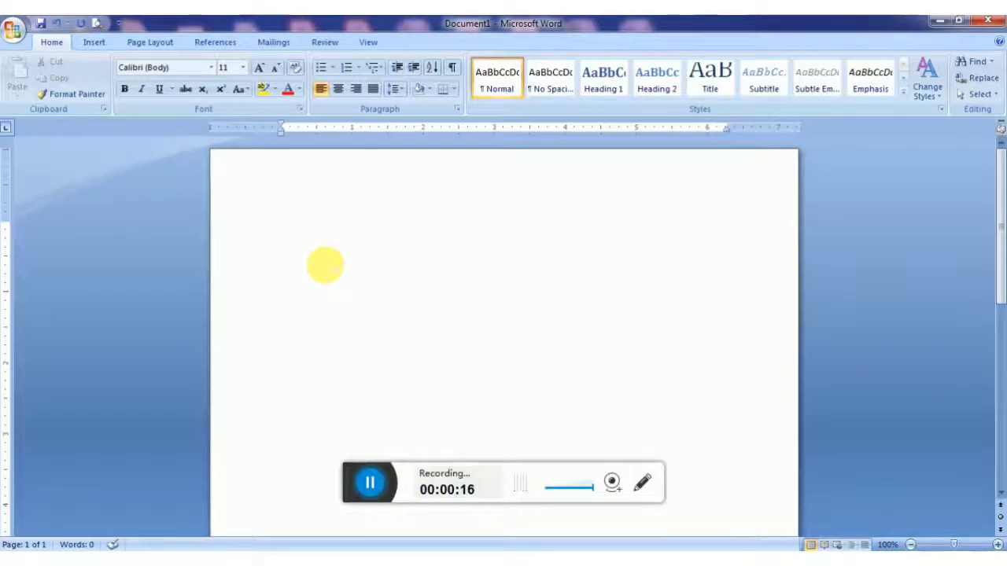
{"action": "type", "text": "xyz s"}
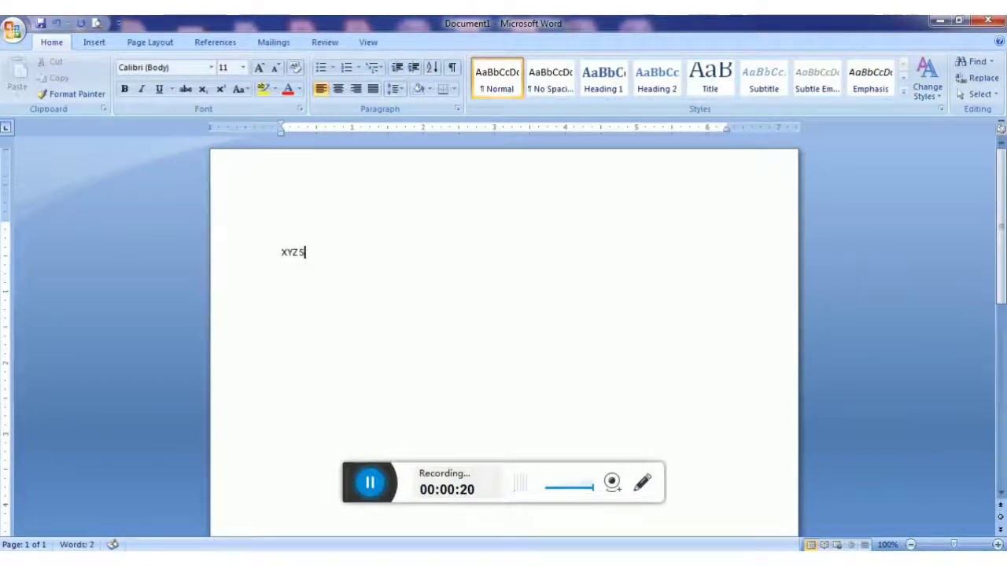
{"action": "key", "text": "Caps_Lock"}
{"action": "type", "text": "CHOOL"}
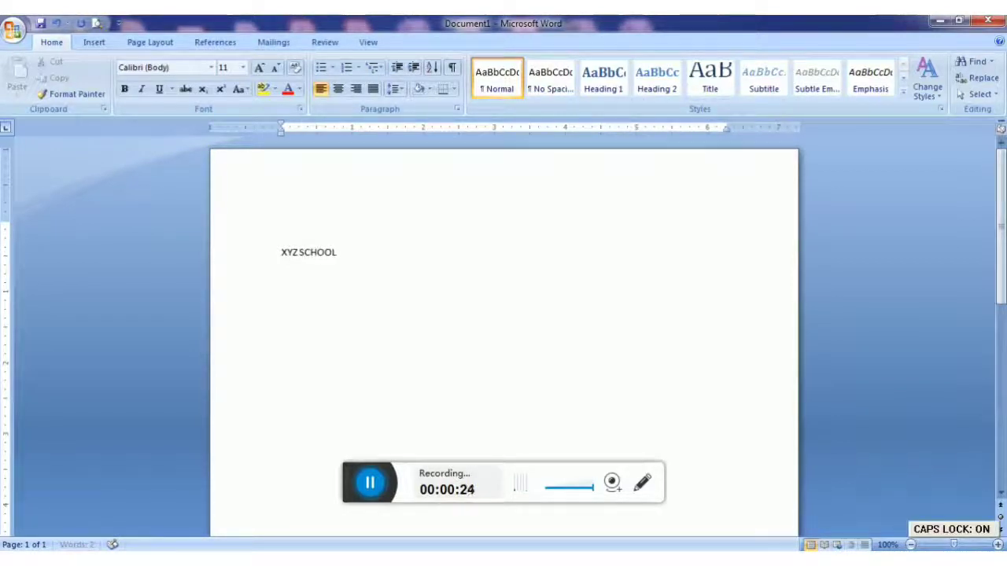
{"action": "triple_click", "coordinate": [326, 265]}
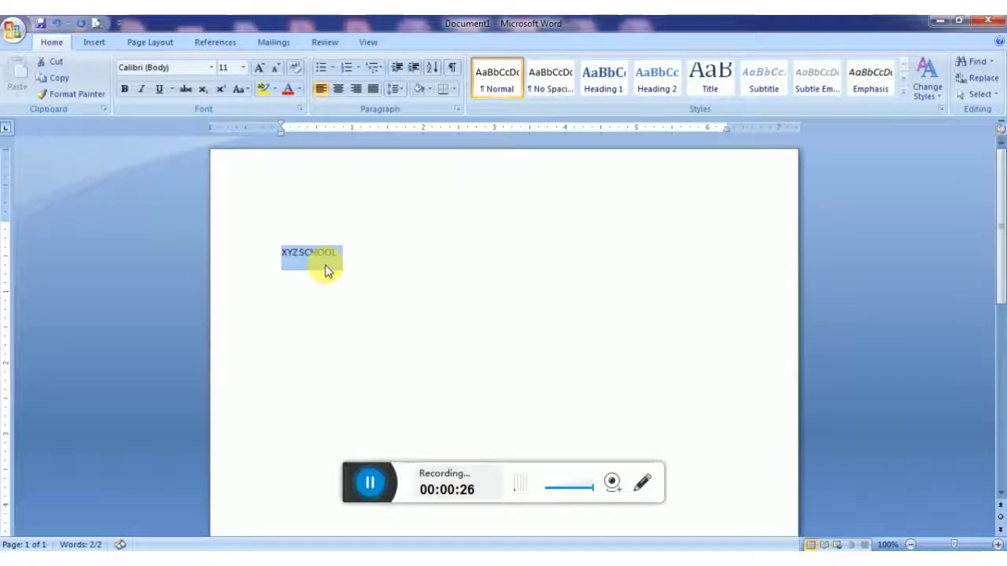
{"action": "type", "text": "B"}
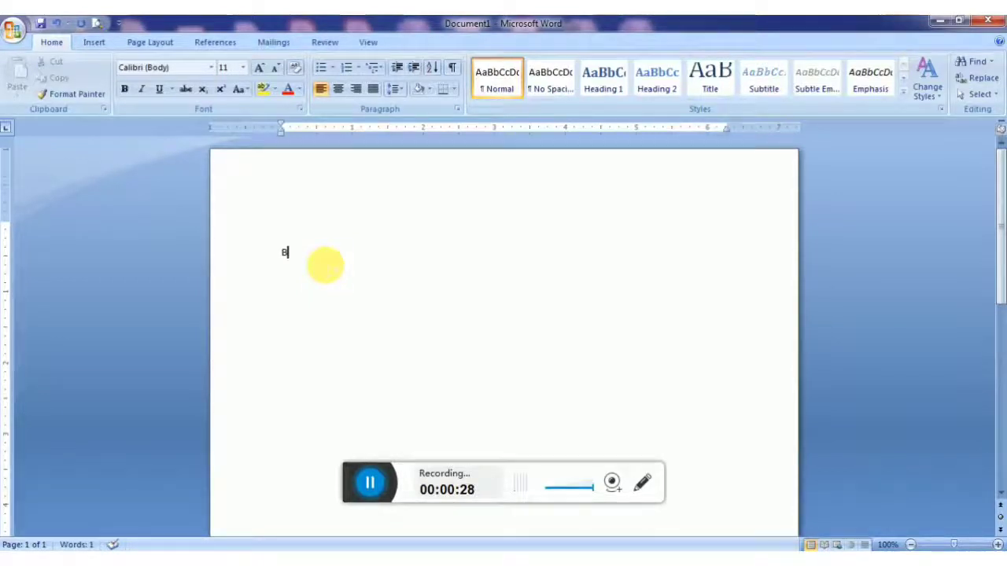
{"action": "key", "text": "ctrl+z"}
Step: Make the XYZ SCHOOL title bold, size 19 and centred, then continue on the line below
{"action": "key", "text": "ctrl+b"}
{"action": "key", "text": "ctrl+shift+period"}
{"action": "key", "text": "ctrl+bracketright"}
{"action": "key", "text": "ctrl+bracketright"}
{"action": "key", "text": "ctrl+bracketright"}
{"action": "key", "text": "ctrl+bracketright"}
{"action": "key", "text": "ctrl+bracketright"}
{"action": "key", "text": "ctrl+bracketright"}
{"action": "key", "text": "ctrl+bracketright"}
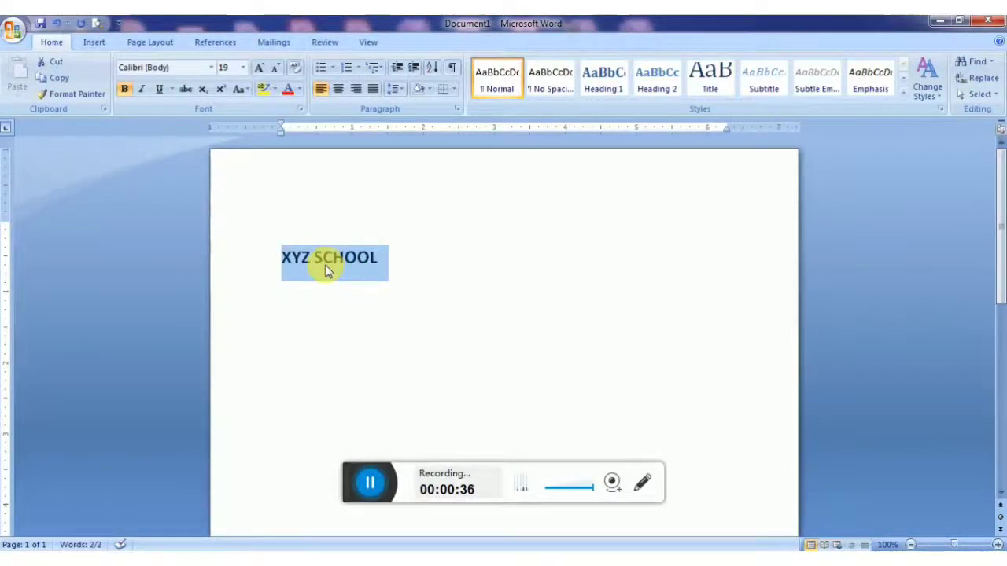
{"action": "key", "text": "ctrl+e"}
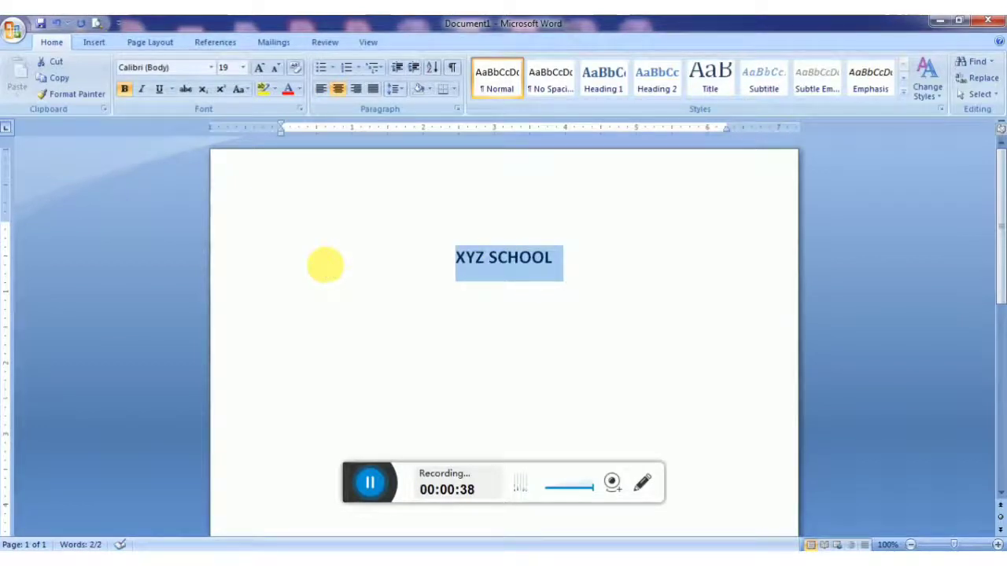
{"action": "key", "text": "End"}
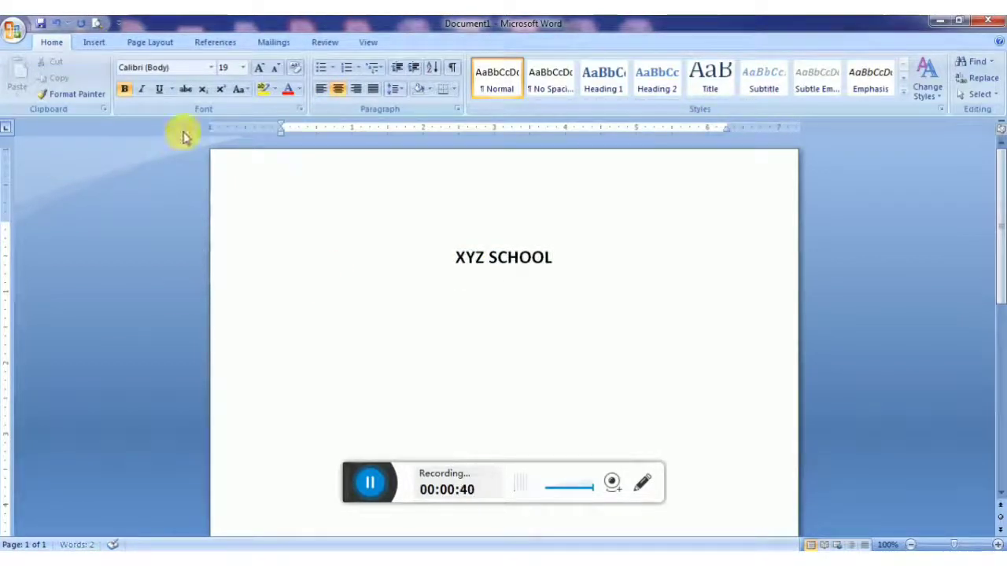
{"action": "left_click", "coordinate": [93, 44]}
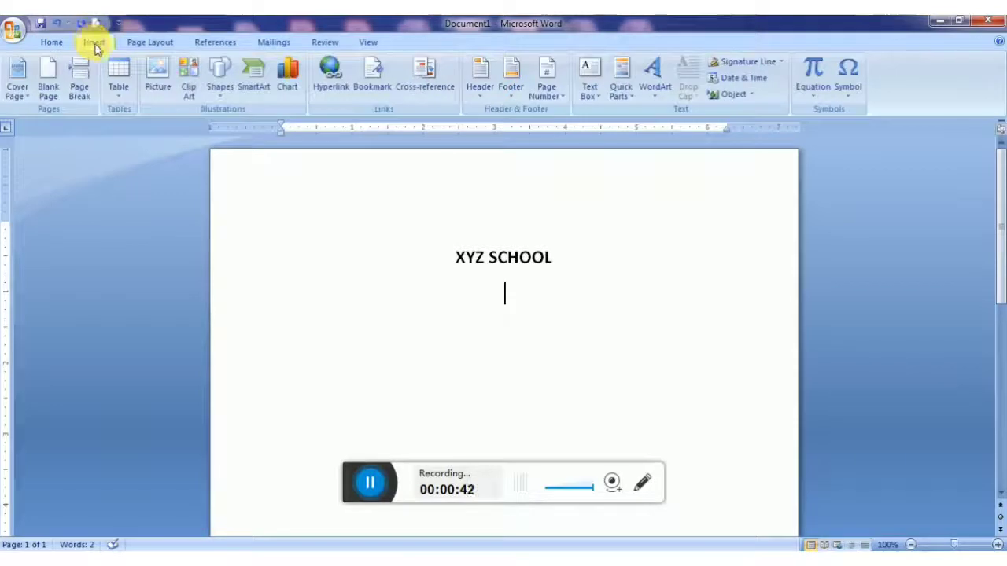
Step: Insert a 5-column, 8-row table under the title and select its top row
{"action": "left_click", "coordinate": [117, 75]}
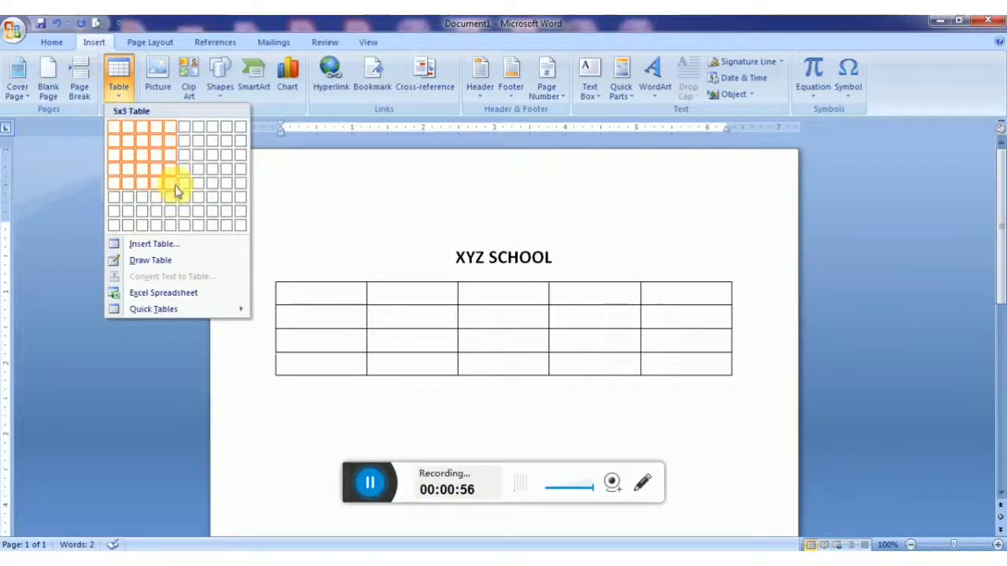
{"action": "left_click", "coordinate": [173, 225]}
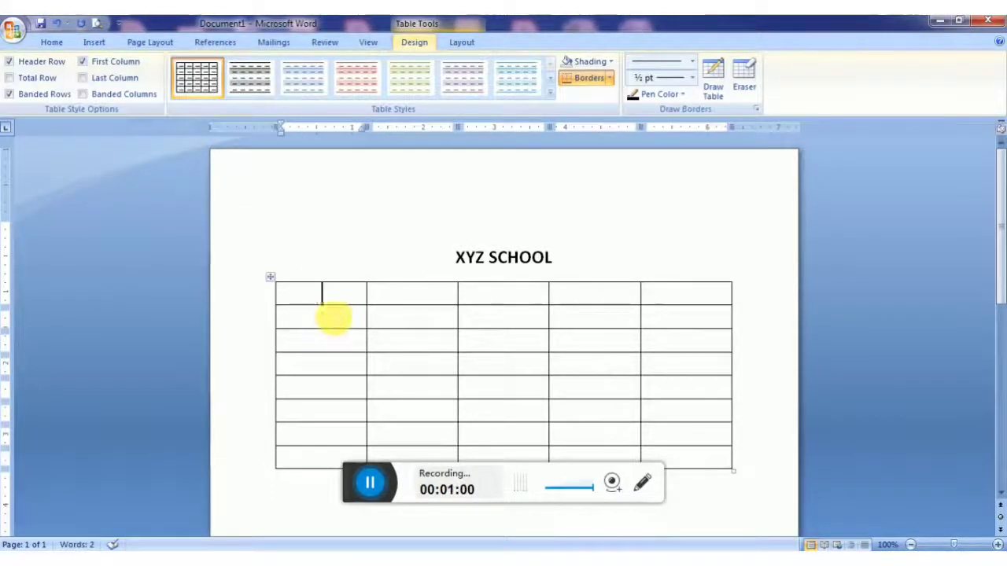
{"action": "left_click_drag", "start_coordinate": [315, 297], "coordinate": [653, 303]}
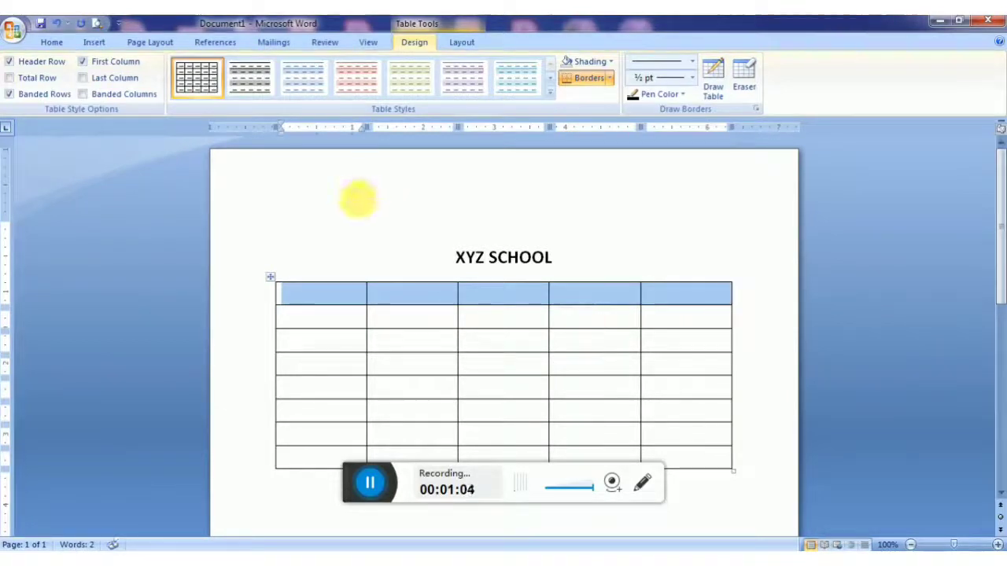
{"action": "left_click", "coordinate": [51, 42]}
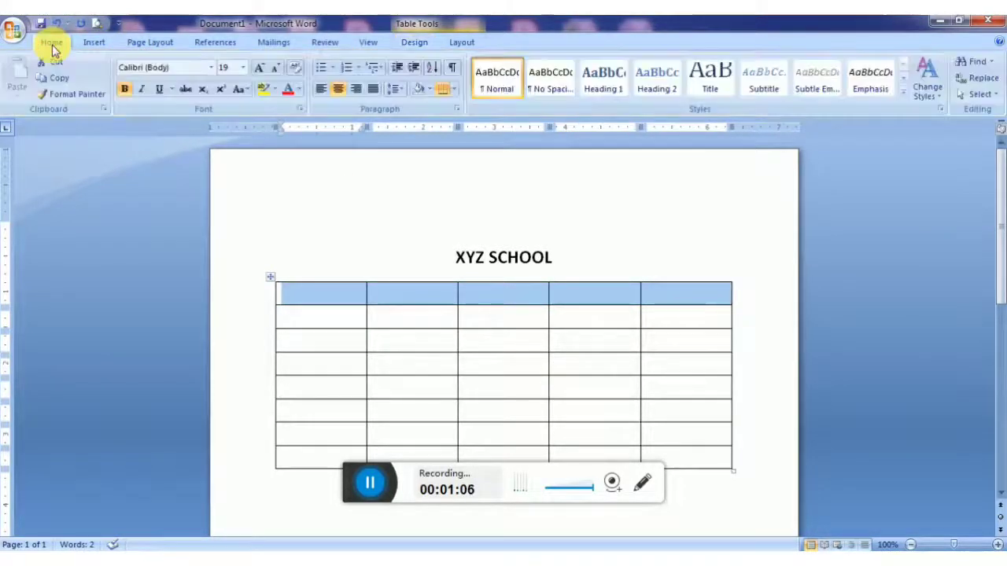
Step: Merge the table's top row into one cell reading CANDIDATE ROLL NUMBER
{"action": "left_click", "coordinate": [462, 43]}
{"action": "left_click", "coordinate": [319, 92]}
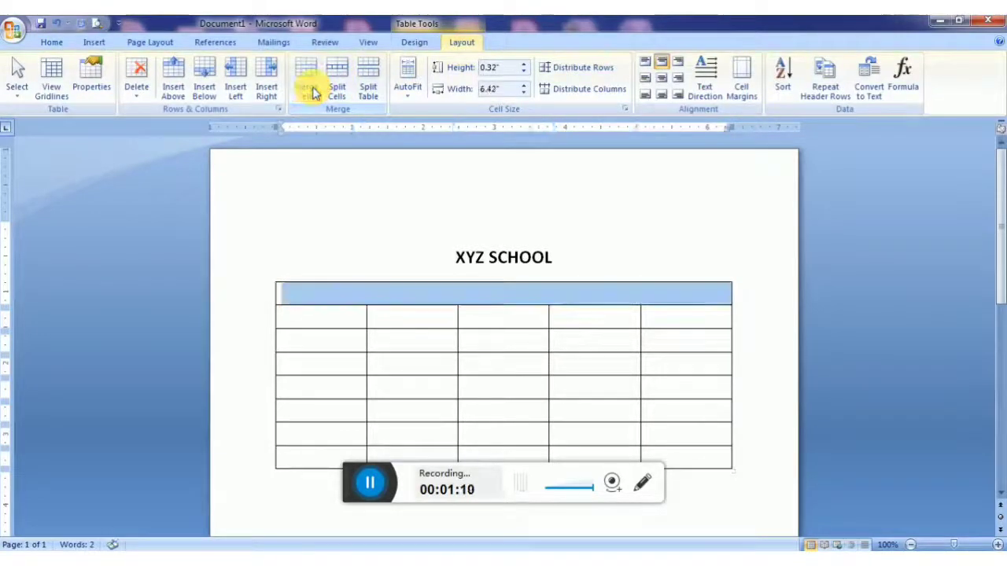
{"action": "type", "text": "CANDIDATE "}
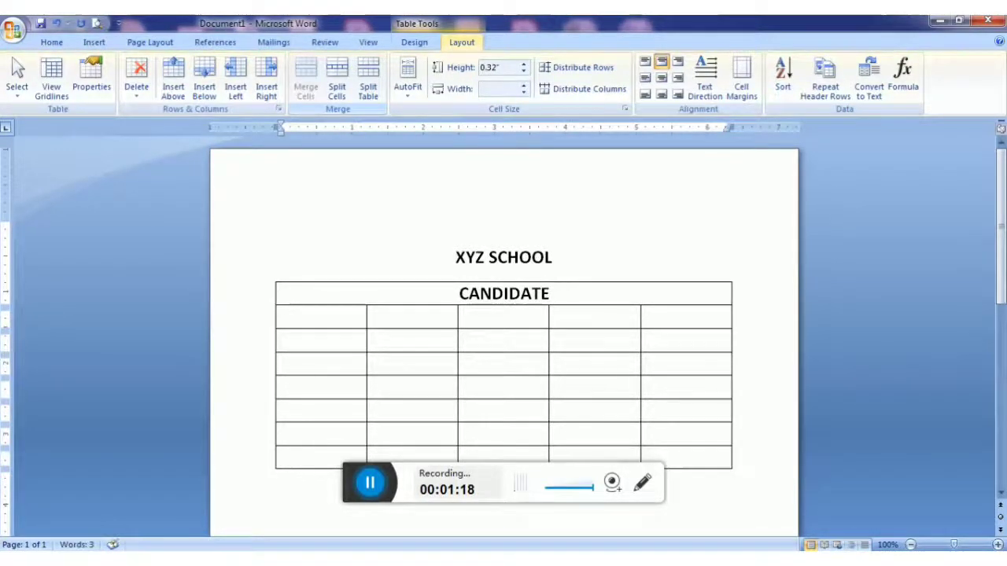
{"action": "type", "text": "ROLL"}
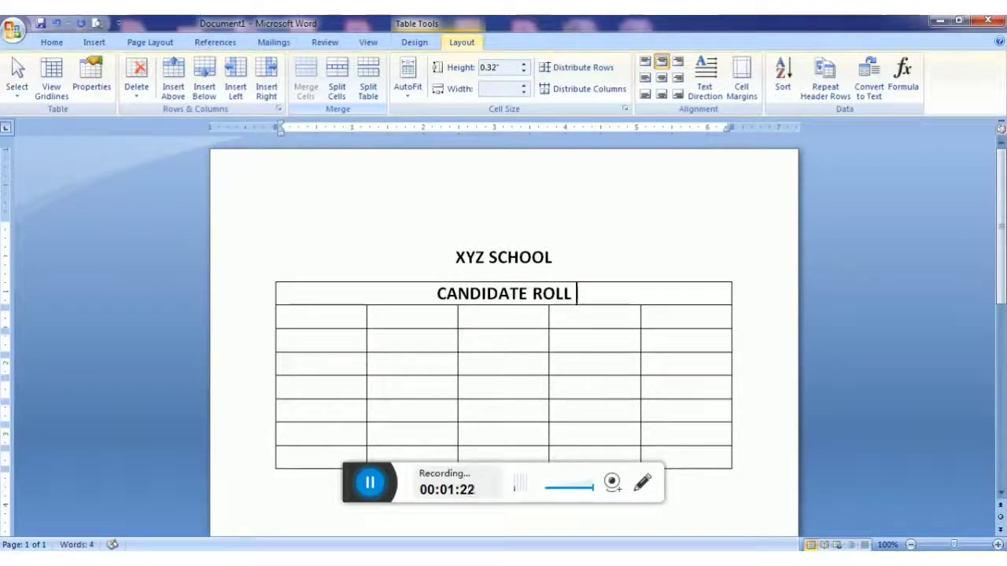
{"action": "type", "text": " NUMBER"}
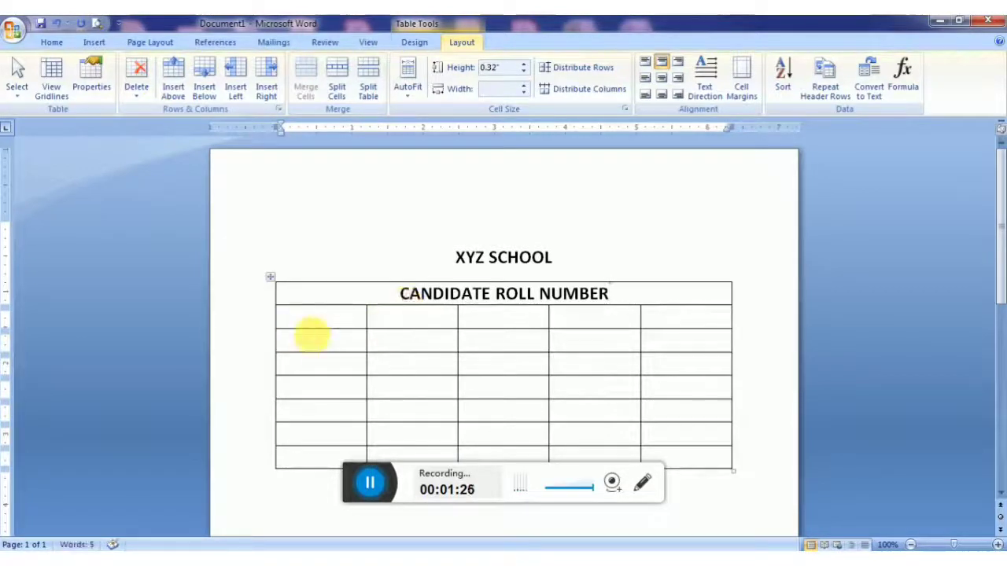
{"action": "left_click", "coordinate": [337, 323]}
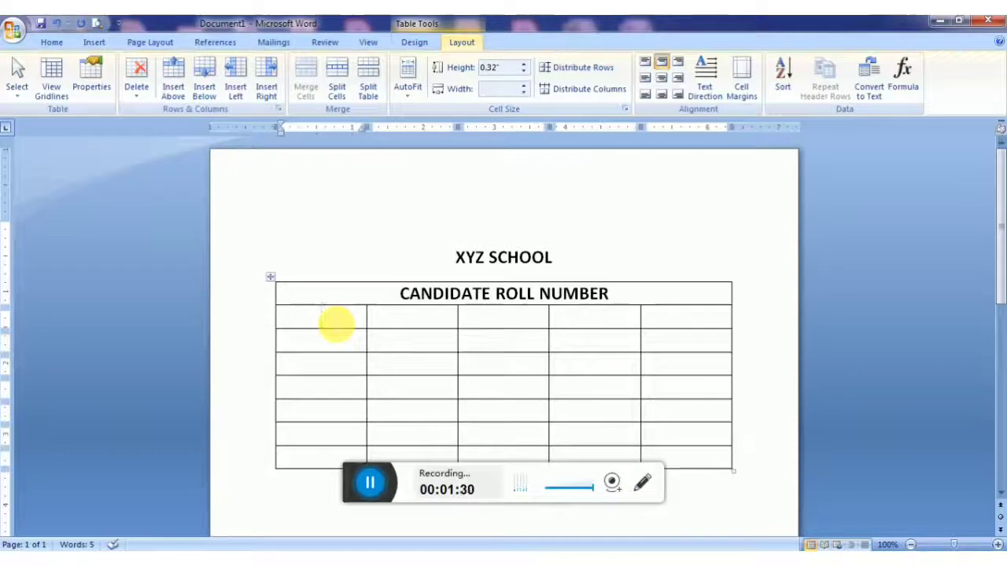
{"action": "left_click", "coordinate": [436, 321]}
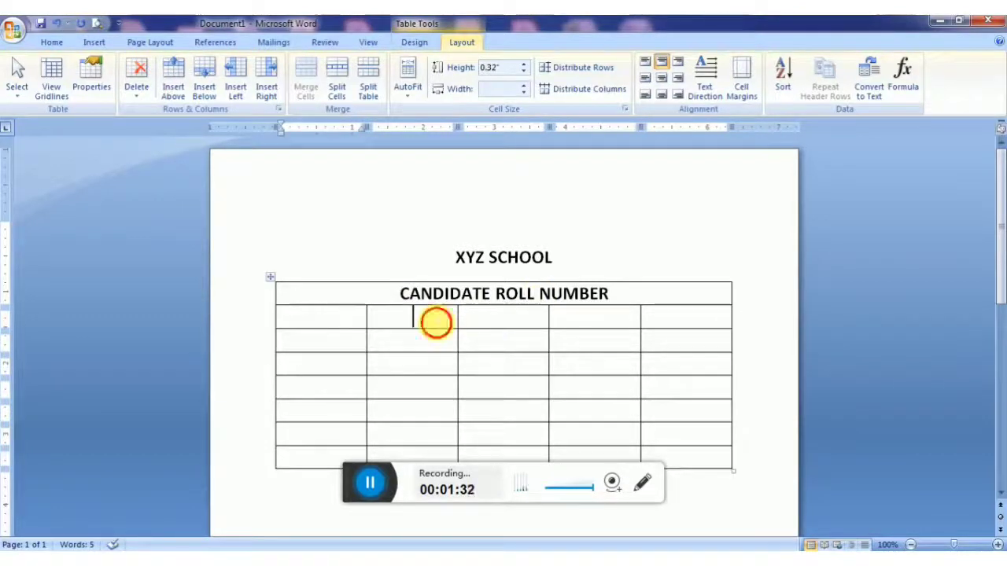
{"action": "left_click", "coordinate": [503, 320]}
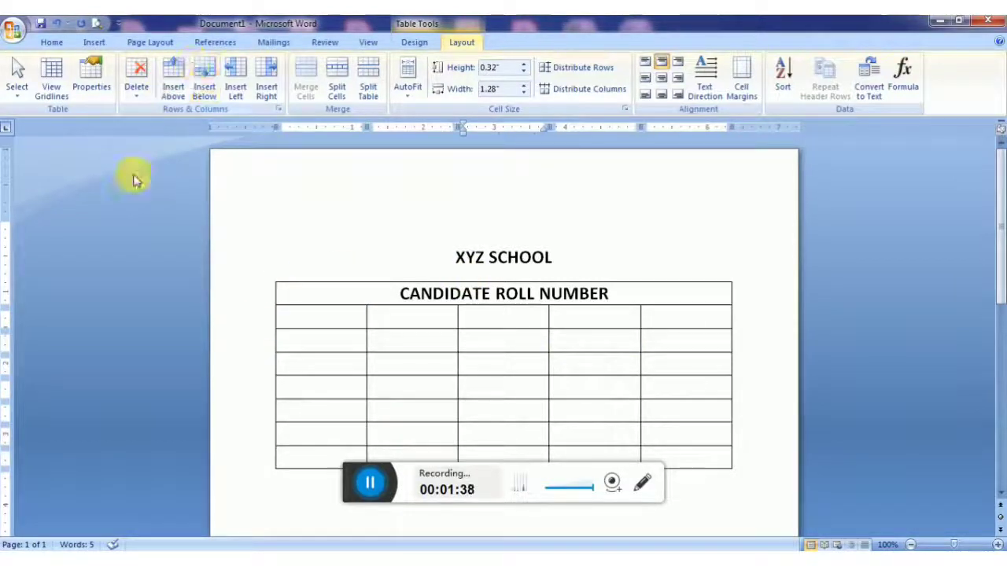
{"action": "left_click", "coordinate": [54, 42]}
Step: Apply the OMR font to the seven body rows of the table
{"action": "left_click", "coordinate": [184, 68]}
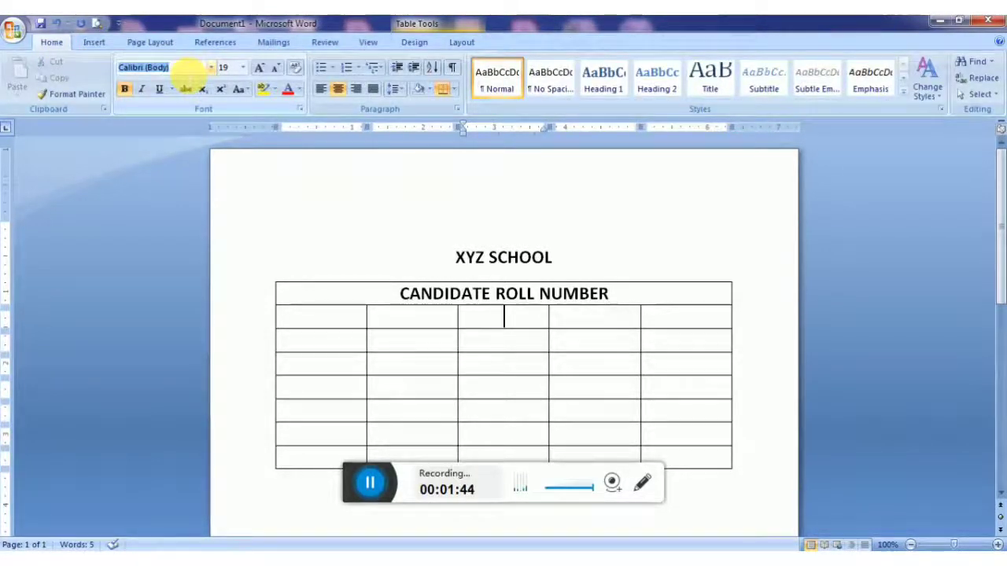
{"action": "type", "text": "OMR"}
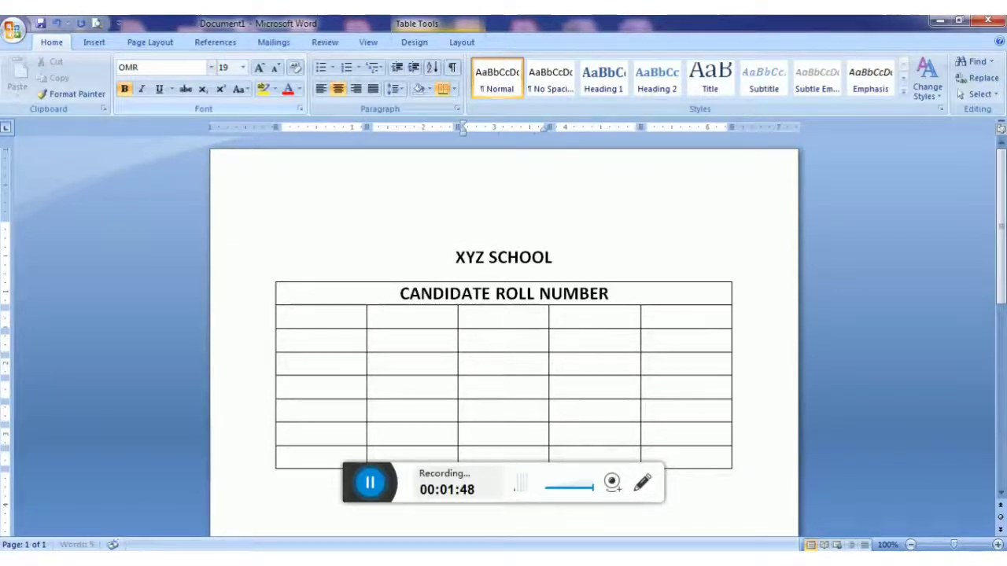
{"action": "left_click", "coordinate": [321, 318]}
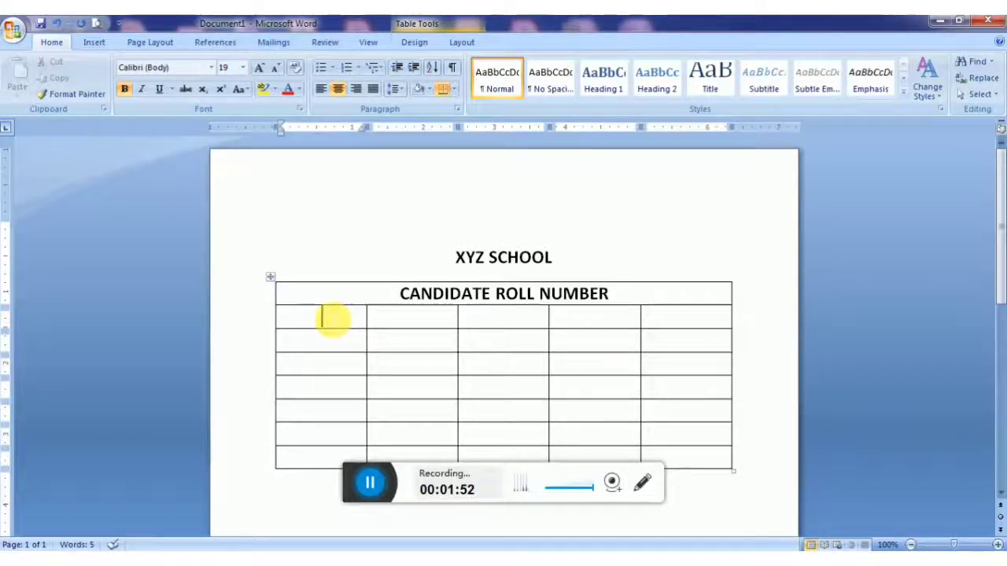
{"action": "left_click_drag", "start_coordinate": [360, 333], "coordinate": [633, 460]}
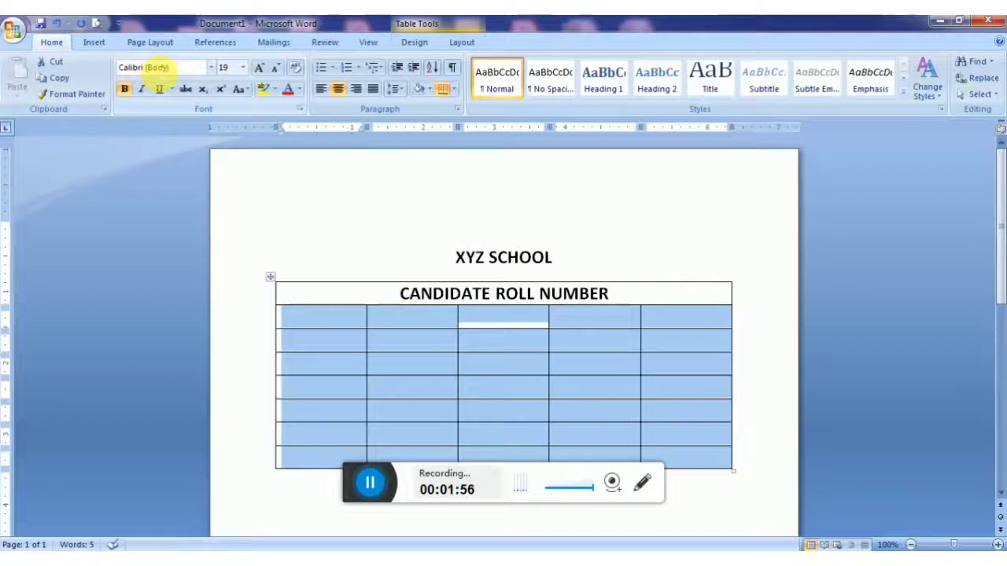
{"action": "type", "text": "OMR"}
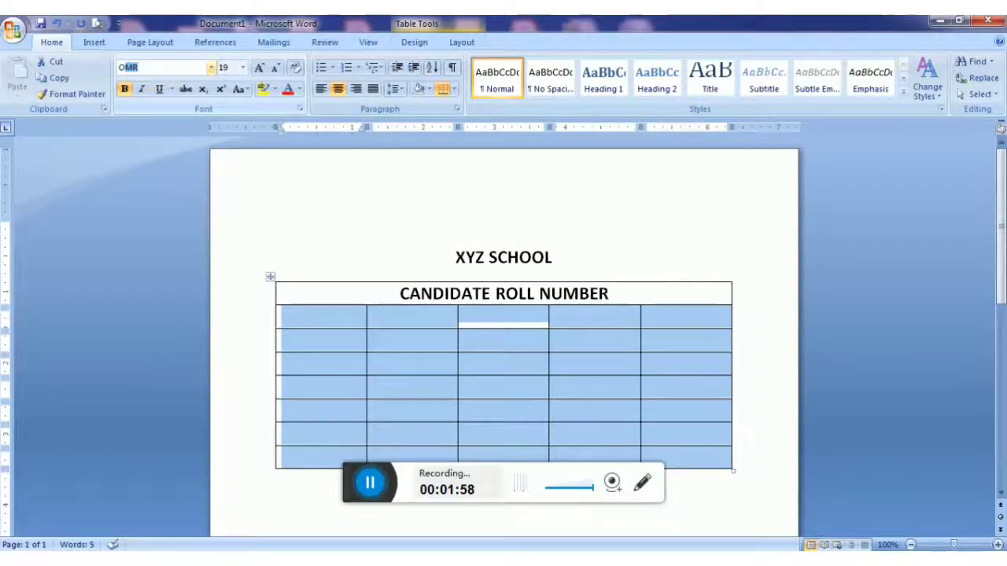
{"action": "key", "text": "Return"}
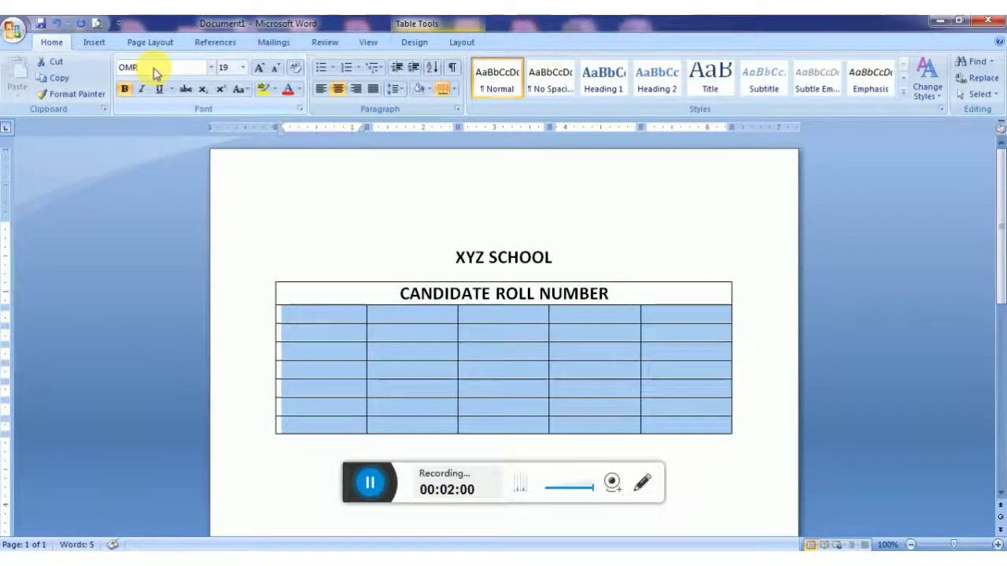
{"action": "left_click", "coordinate": [346, 319]}
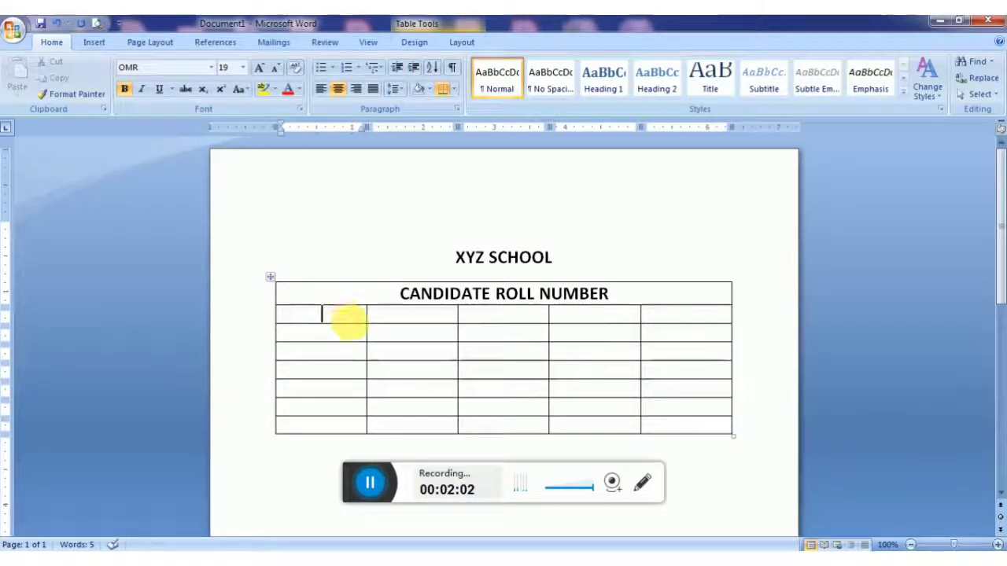
Step: Fill the first body row with a circled 1 in each of the five columns
{"action": "type", "text": "1"}
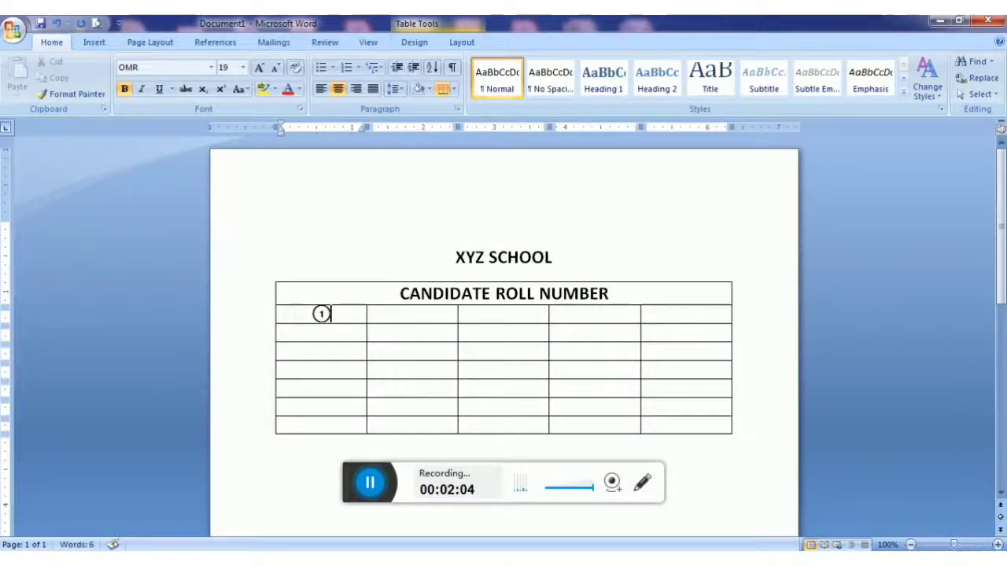
{"action": "key", "text": "Tab"}
{"action": "type", "text": "2"}
{"action": "key", "text": "Tab"}
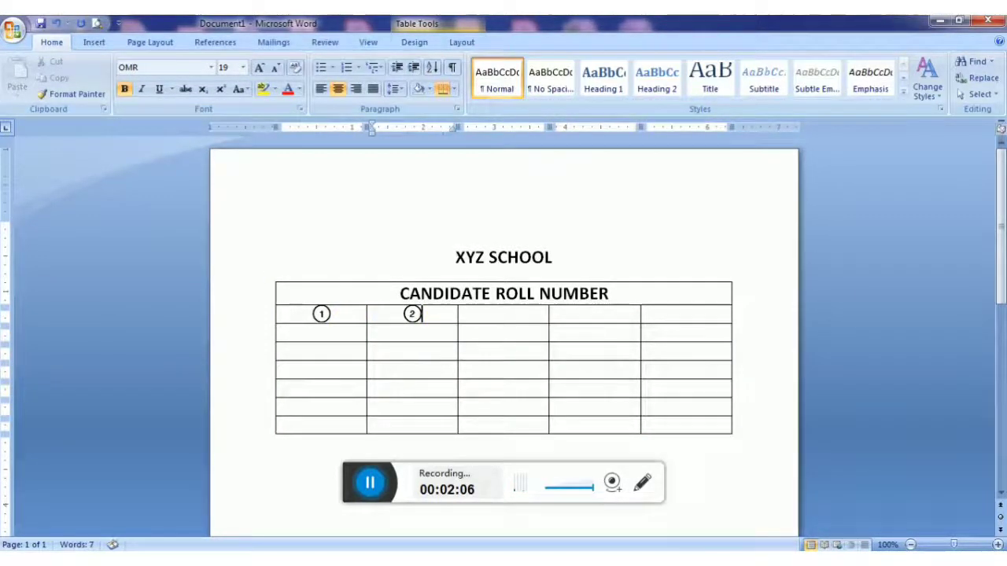
{"action": "type", "text": "3"}
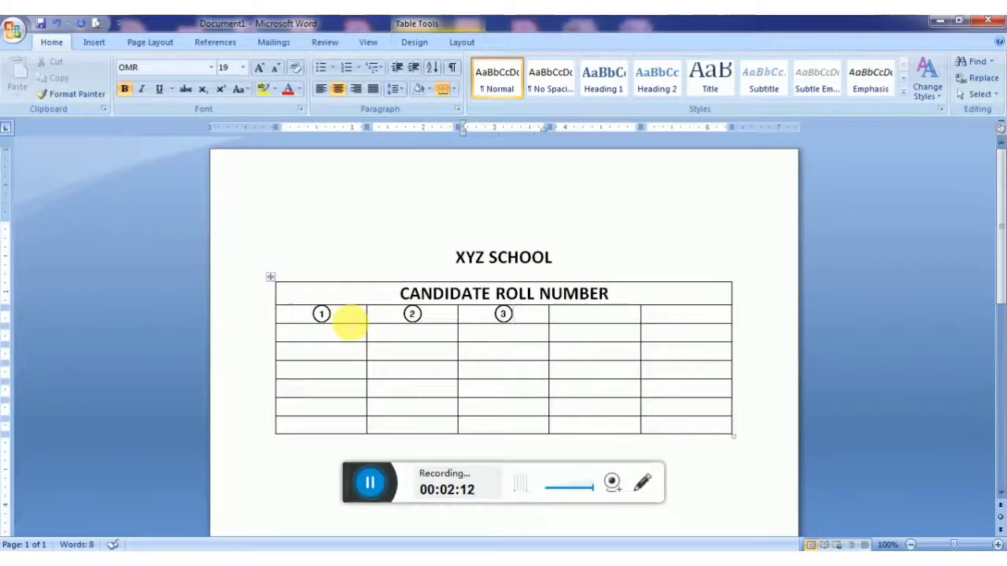
{"action": "key", "text": "shift+Left"}
{"action": "key", "text": "shift+Left"}
{"action": "key", "text": "shift+Left"}
{"action": "key", "text": "shift+Right"}
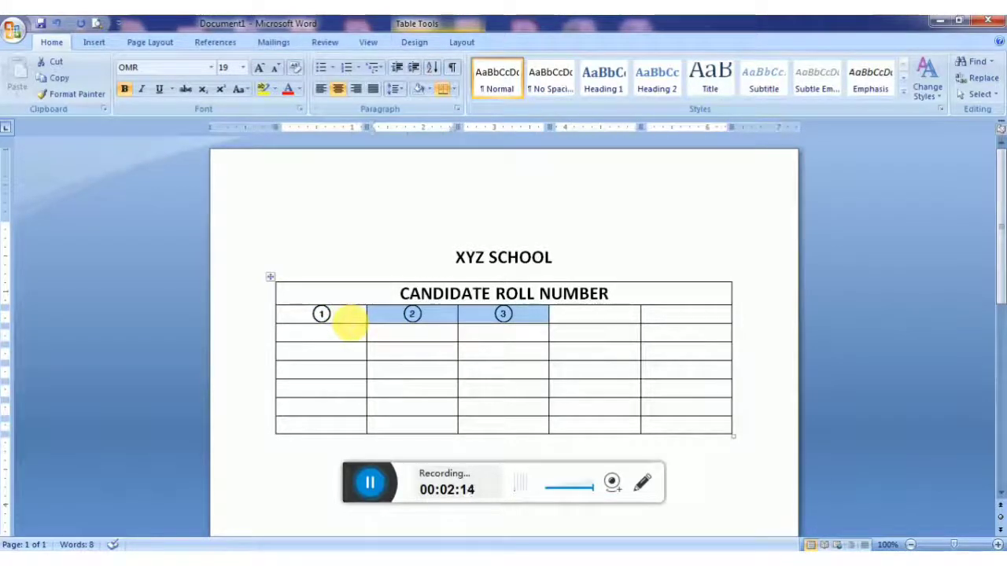
{"action": "key", "text": "BackSpace"}
{"action": "key", "text": "Left"}
{"action": "key", "text": "shift+Left"}
{"action": "key", "text": "Right"}
{"action": "key", "text": "shift+Right"}
{"action": "key", "text": "shift+Right"}
{"action": "key", "text": "shift+Right"}
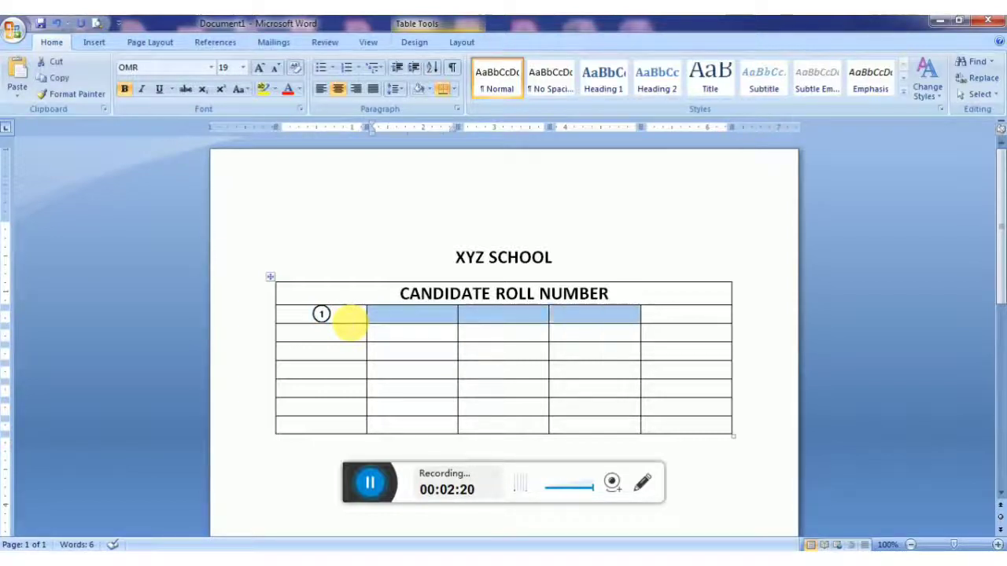
{"action": "key", "text": "shift+Right"}
{"action": "key", "text": "ctrl+v"}
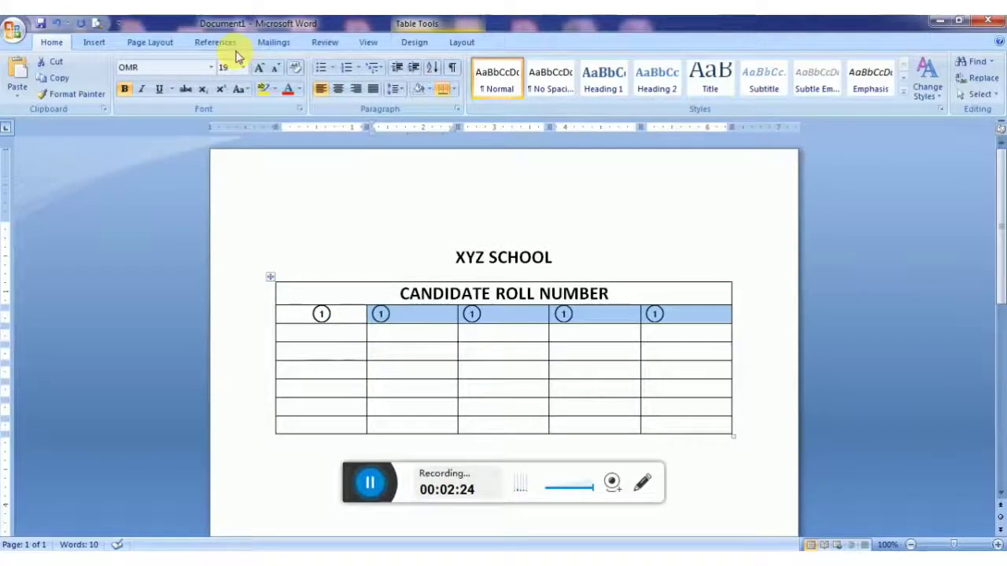
Step: Centre-align the contents of all the table's body cells
{"action": "left_click", "coordinate": [471, 45]}
{"action": "left_click", "coordinate": [661, 78]}
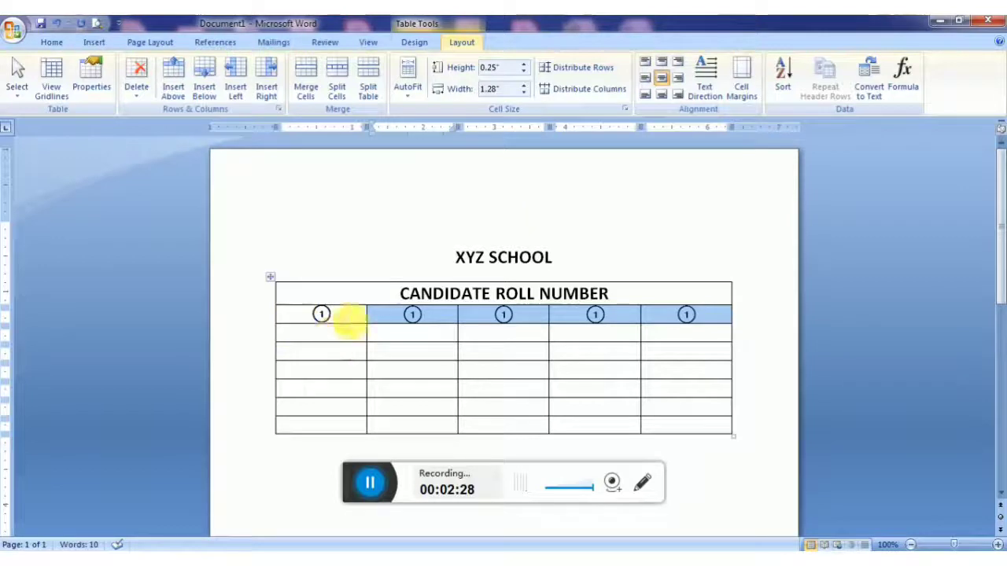
{"action": "left_click_drag", "start_coordinate": [334, 327], "coordinate": [660, 427]}
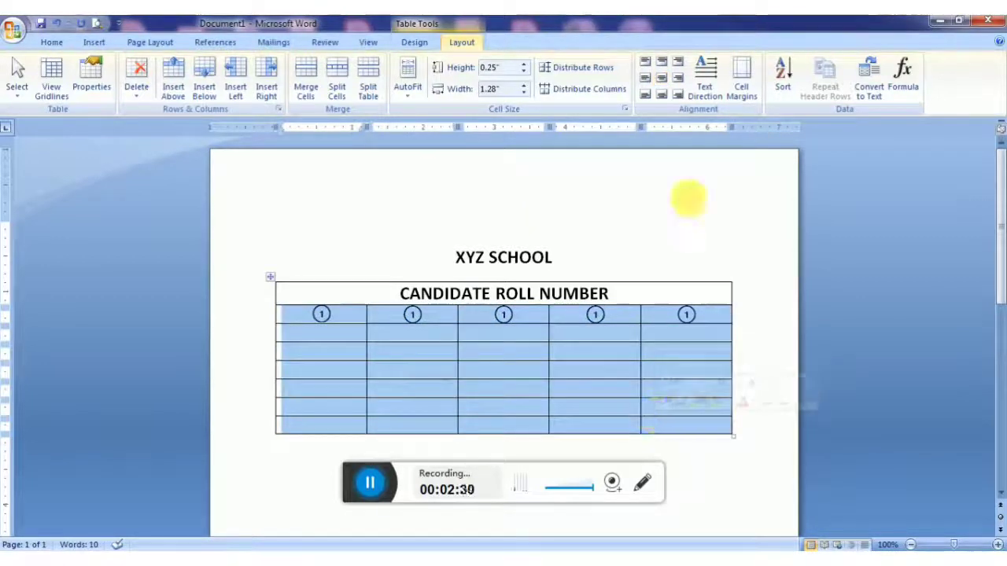
{"action": "left_click", "coordinate": [664, 77]}
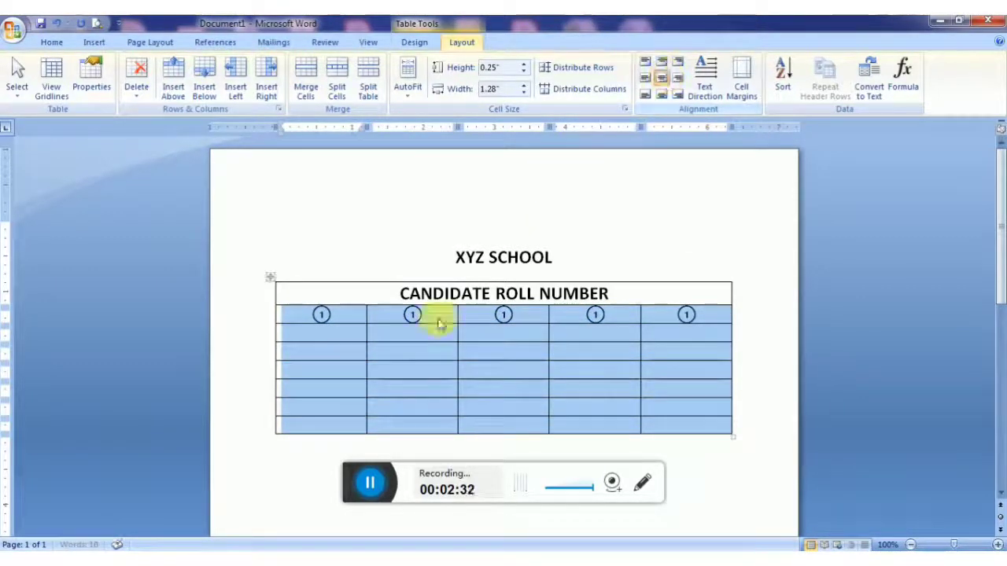
Step: Fill rows two and three with circled 2s and circled 3s across all columns
{"action": "left_click", "coordinate": [321, 331]}
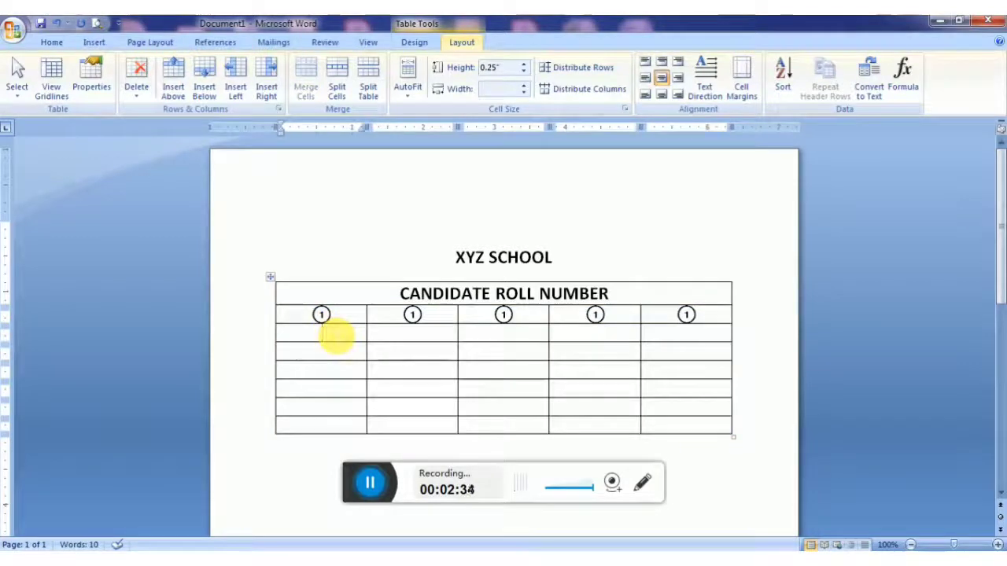
{"action": "type", "text": "②"}
{"action": "key", "text": "Tab"}
{"action": "type", "text": "②"}
{"action": "key", "text": "Tab"}
{"action": "type", "text": "②"}
{"action": "key", "text": "Tab"}
{"action": "type", "text": "②"}
{"action": "key", "text": "Tab"}
{"action": "type", "text": "②"}
{"action": "key", "text": "Right"}
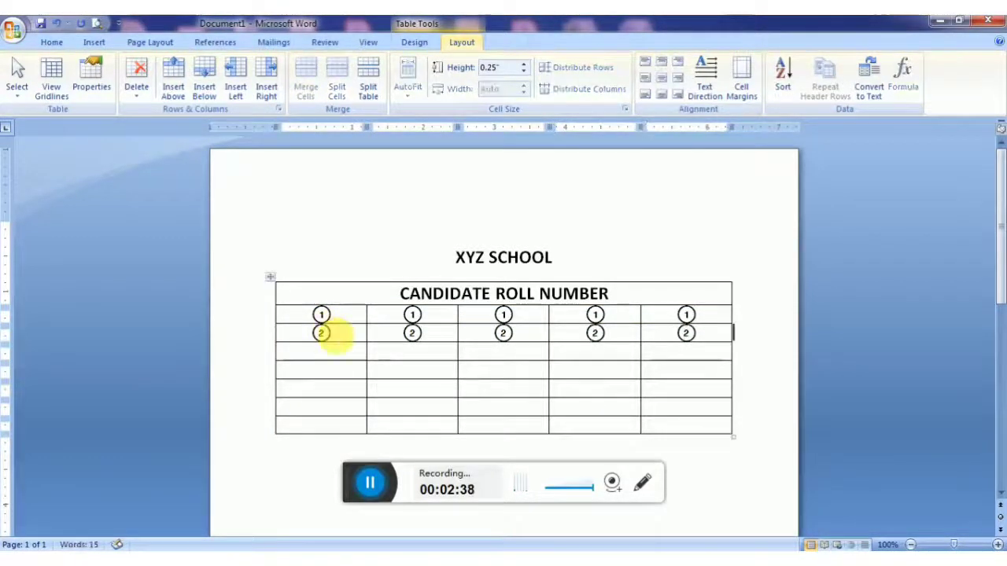
{"action": "key", "text": "Right"}
{"action": "type", "text": "③"}
{"action": "key", "text": "Tab"}
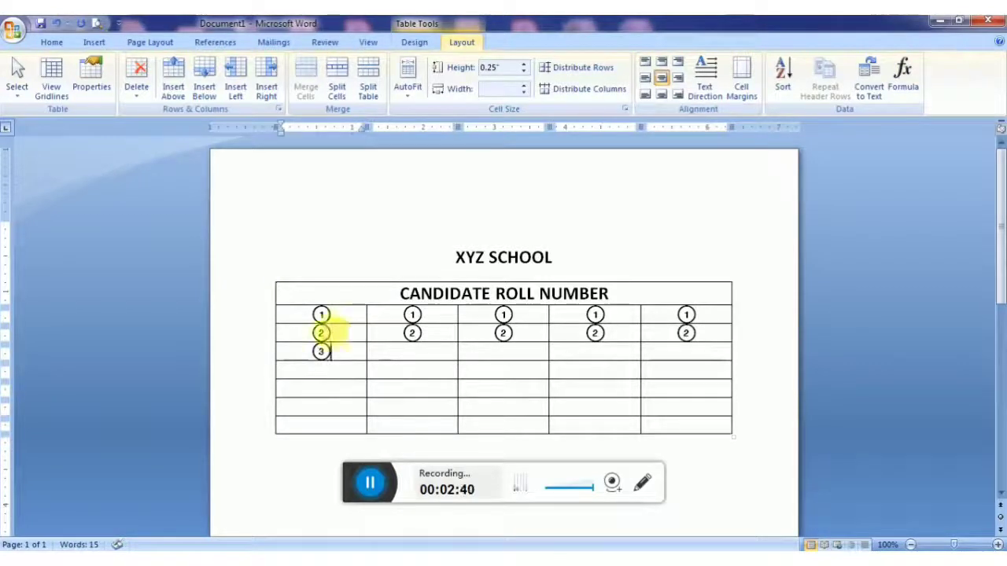
{"action": "type", "text": "③"}
{"action": "key", "text": "Tab"}
{"action": "type", "text": "③"}
{"action": "key", "text": "Tab"}
{"action": "type", "text": "③"}
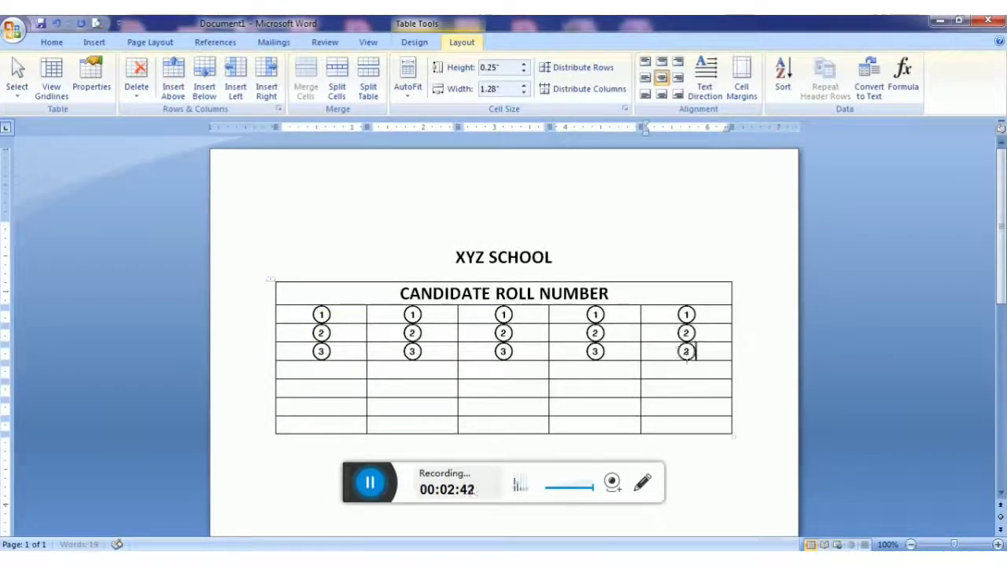
{"action": "key", "text": "Right"}
{"action": "key", "text": "Right"}
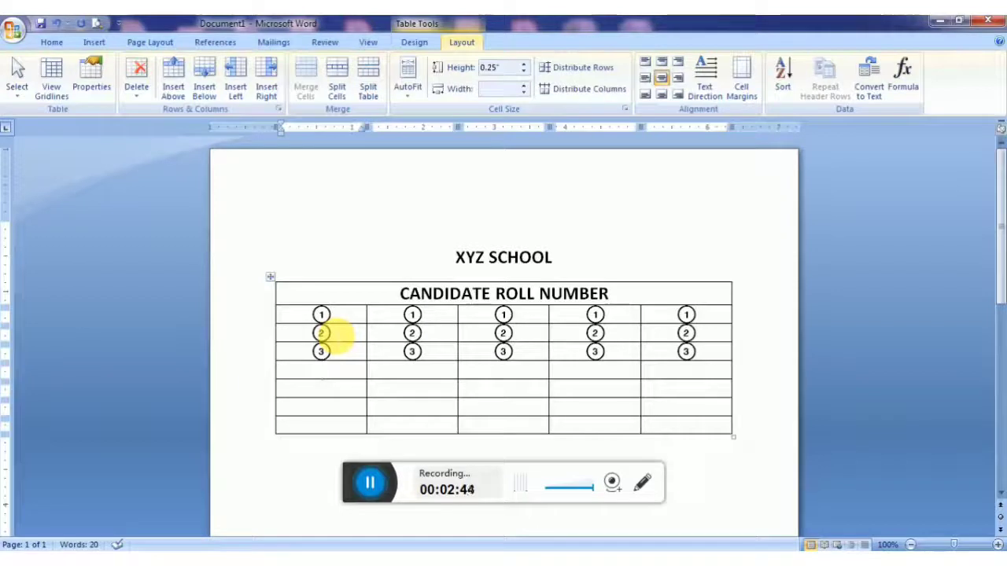
Step: Fill rows four and five with circled 4s and circled 5s
{"action": "type", "text": "④"}
{"action": "key", "text": "Tab"}
{"action": "type", "text": "④"}
{"action": "key", "text": "Tab"}
{"action": "type", "text": "④"}
{"action": "key", "text": "Tab"}
{"action": "type", "text": "④"}
{"action": "key", "text": "Tab"}
{"action": "type", "text": "④"}
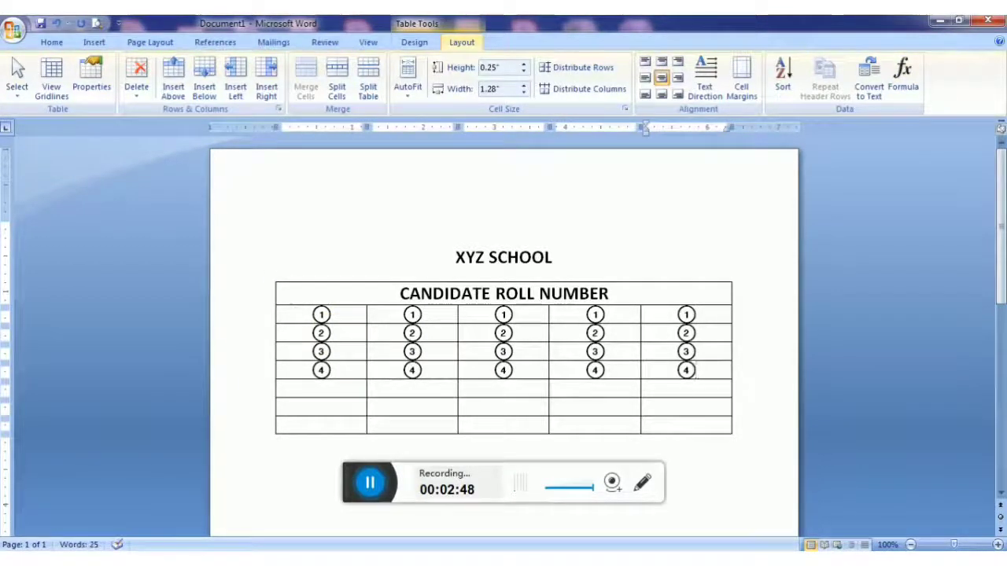
{"action": "key", "text": "Down"}
{"action": "type", "text": "⑤"}
{"action": "key", "text": "Left"}
{"action": "key", "text": "Left"}
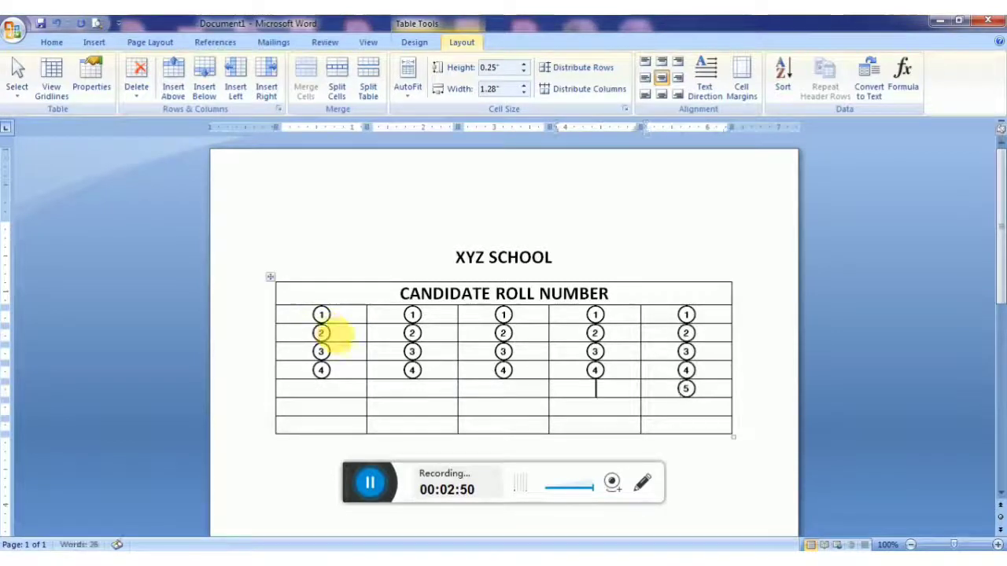
{"action": "type", "text": "⑤"}
{"action": "key", "text": "Tab"}
{"action": "type", "text": "⑤"}
{"action": "key", "text": "Tab"}
{"action": "type", "text": "⑤⑤"}
{"action": "key", "text": "Right"}
{"action": "key", "text": "Tab"}
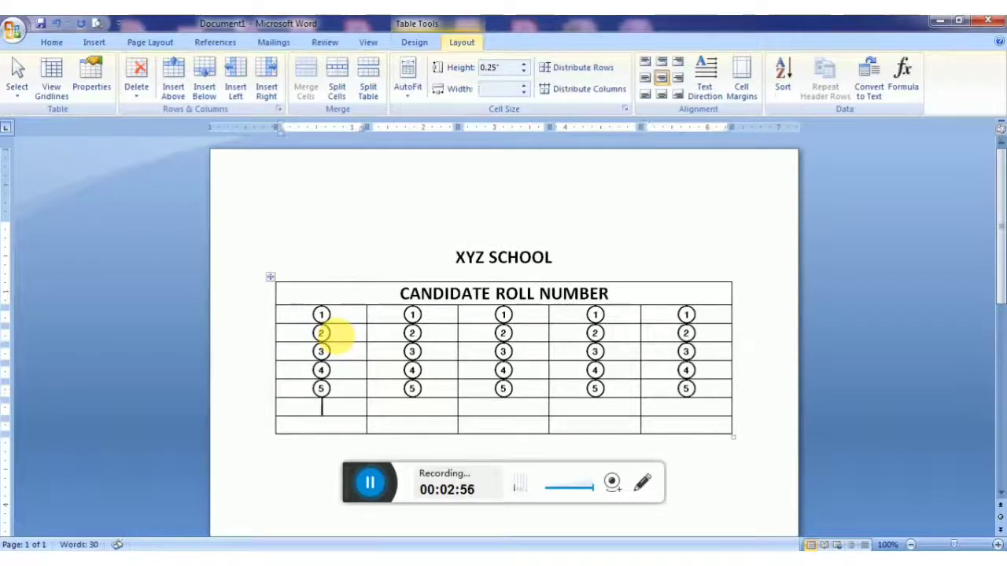
Step: Fill rows six and seven with circled 6s and circled 7s
{"action": "type", "text": "⑥"}
{"action": "key", "text": "Tab"}
{"action": "type", "text": "⑥"}
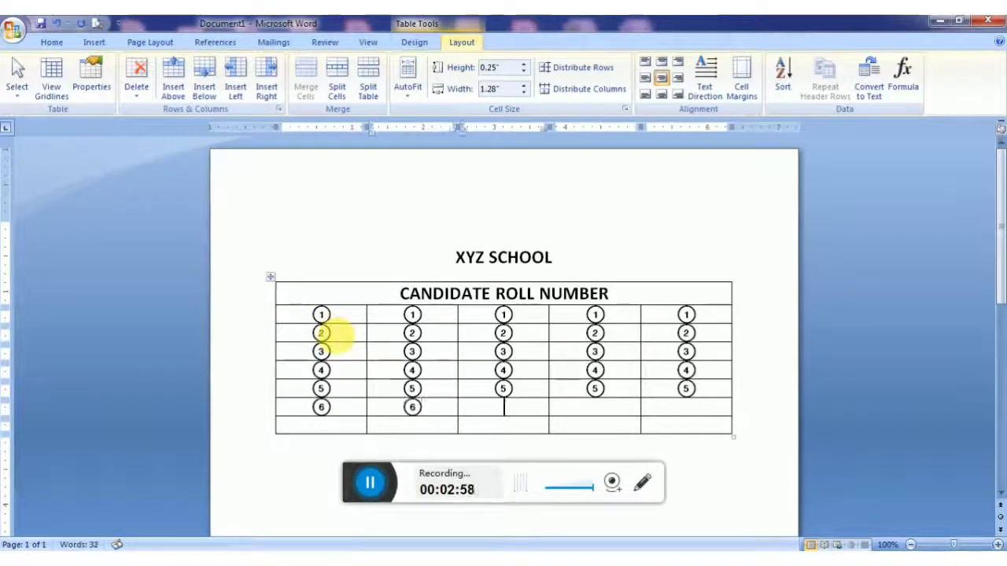
{"action": "type", "text": "⑥"}
{"action": "key", "text": "Tab"}
{"action": "type", "text": "⑥"}
{"action": "key", "text": "Tab"}
{"action": "type", "text": "⑥"}
{"action": "key", "text": "Right"}
{"action": "key", "text": "Right"}
{"action": "key", "text": "Tab"}
{"action": "type", "text": "⑦"}
{"action": "key", "text": "Tab"}
{"action": "type", "text": "⑦"}
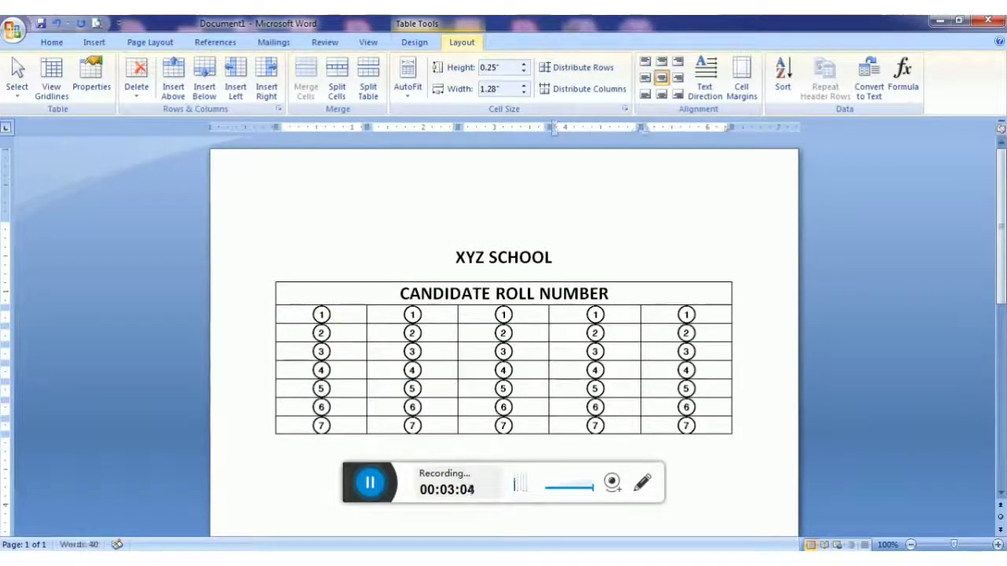
Step: Add new rows for the 8s, 9s and 0s, filling in the 8s and 9s
{"action": "key", "text": "Tab"}
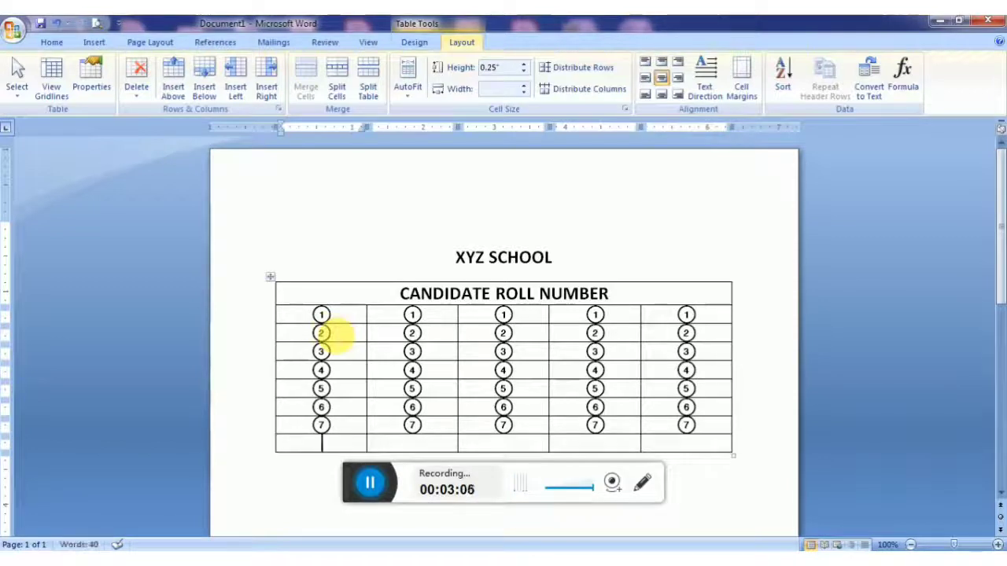
{"action": "type", "text": "8"}
{"action": "key", "text": "Tab"}
{"action": "type", "text": "8"}
{"action": "key", "text": "Tab"}
{"action": "type", "text": "8"}
{"action": "key", "text": "Tab"}
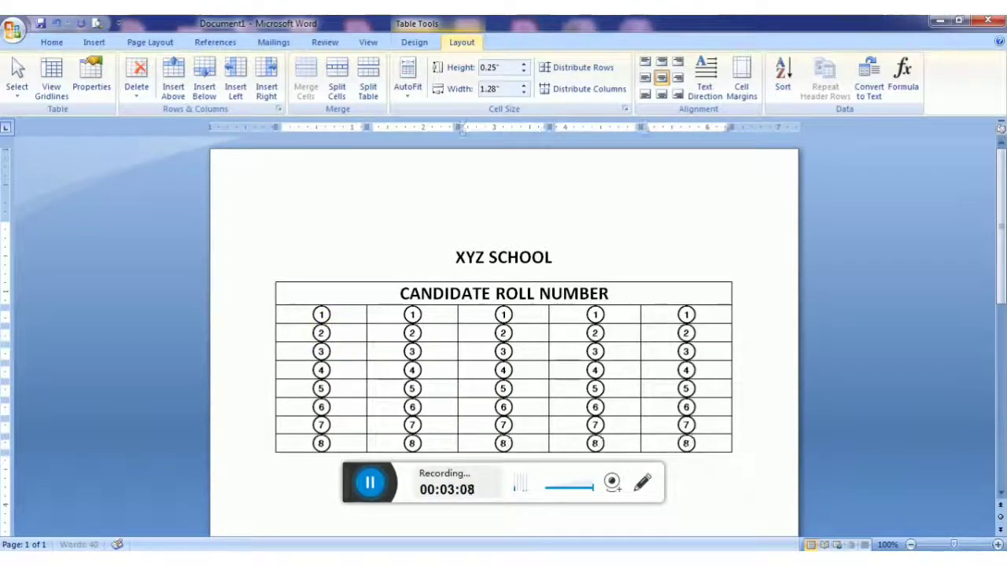
{"action": "key", "text": "Tab"}
{"action": "type", "text": "9"}
{"action": "key", "text": "Tab"}
{"action": "type", "text": "9"}
{"action": "key", "text": "Tab"}
{"action": "type", "text": "99"}
{"action": "key", "text": "Tab"}
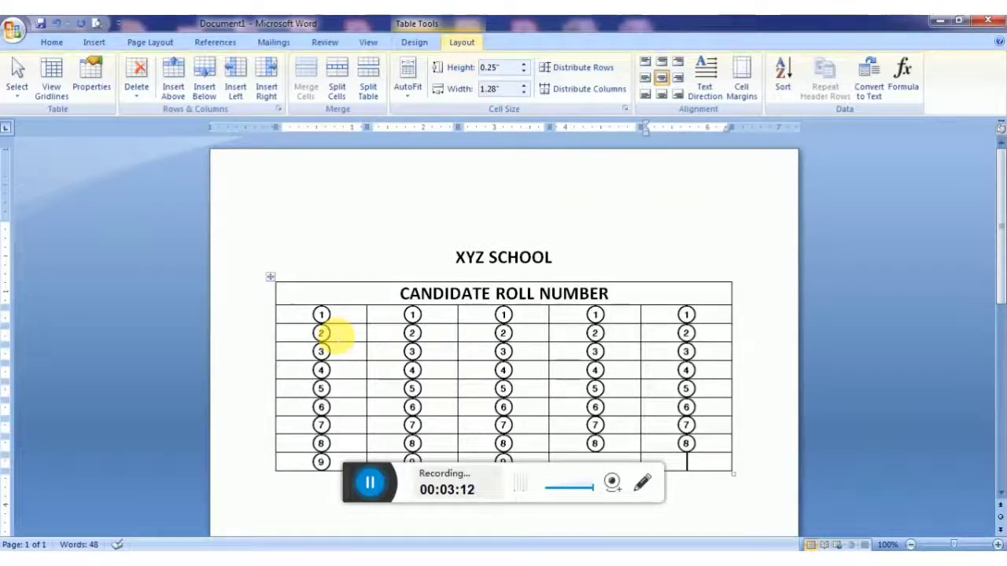
{"action": "type", "text": "9"}
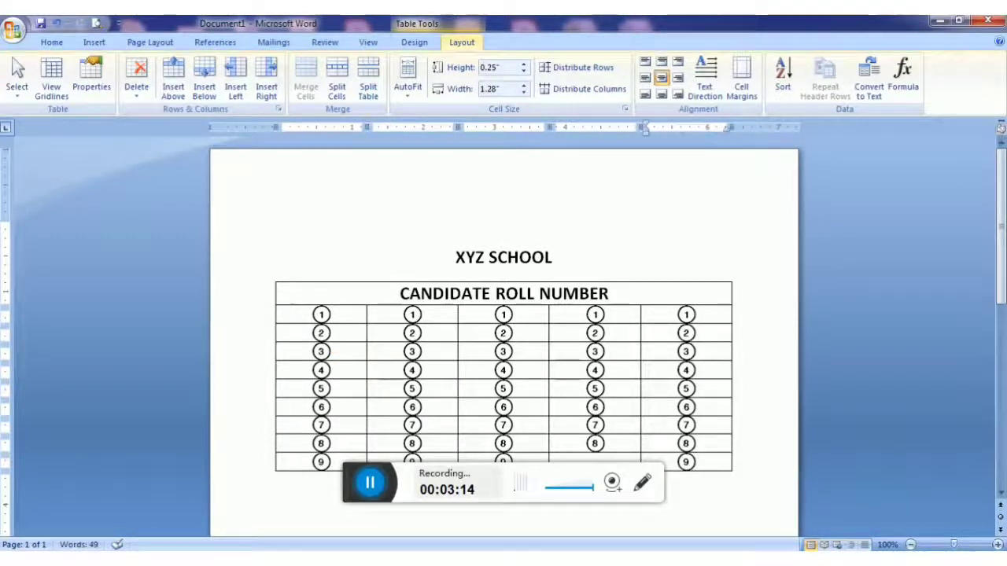
{"action": "key", "text": "Tab"}
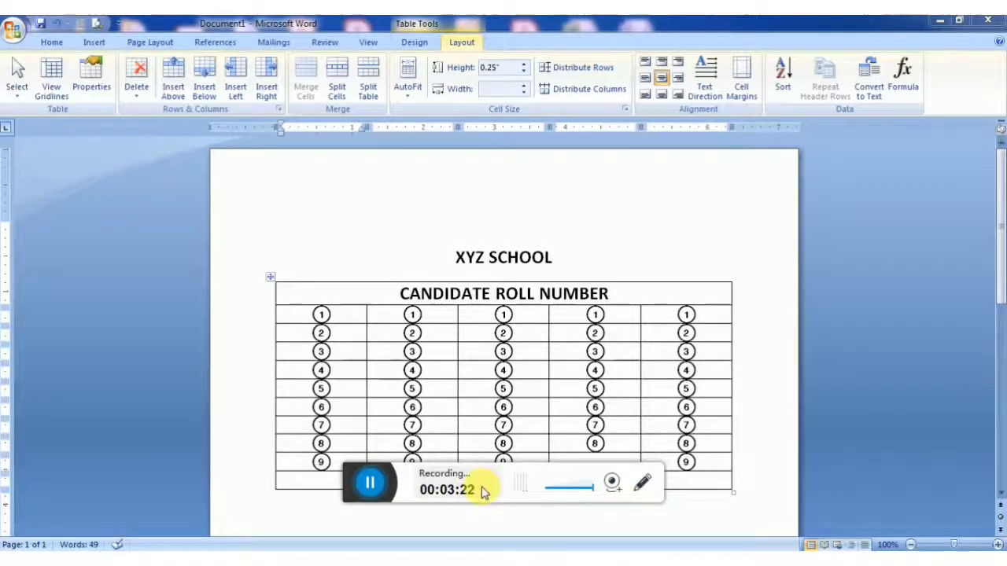
Step: Paste the zeros and fill the missing circled 9 and 0 cells
{"action": "left_click", "coordinate": [323, 482]}
{"action": "key", "text": "ctrl+v"}
{"action": "key", "text": "Tab"}
{"action": "key", "text": "Tab"}
{"action": "key", "text": "Tab"}
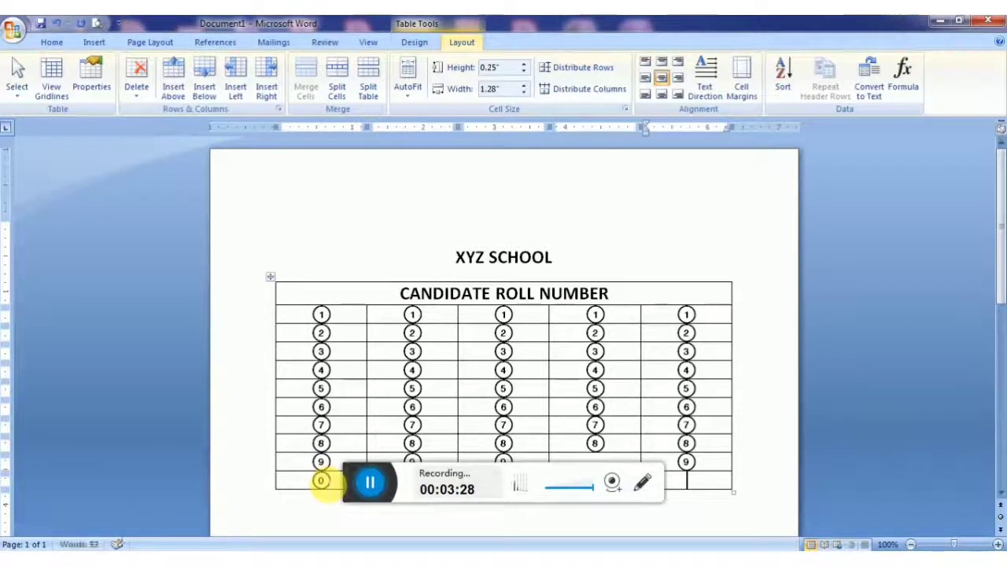
{"action": "key", "text": "Right"}
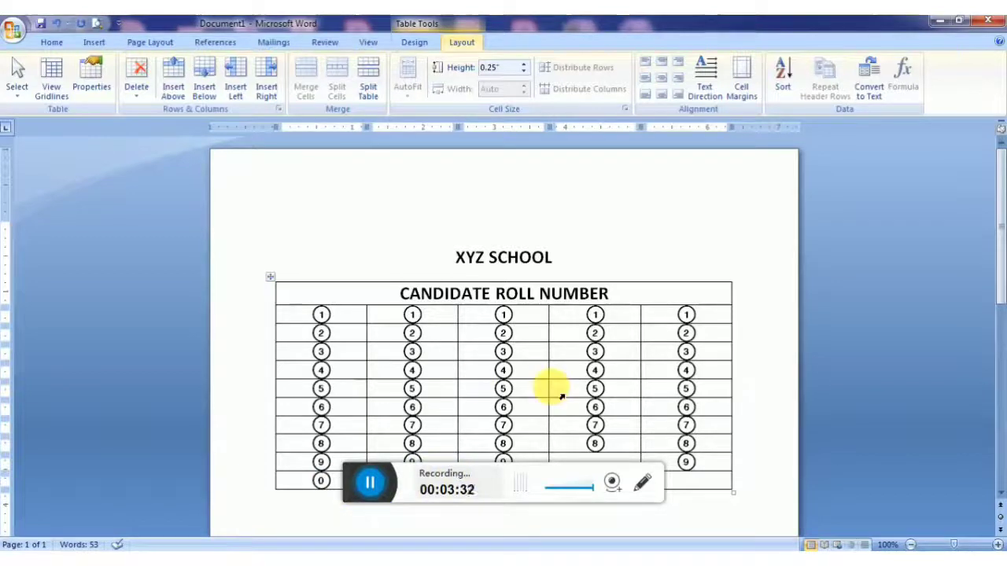
{"action": "scroll", "coordinate": [1001, 233], "scroll_direction": "down", "scroll_amount": 3}
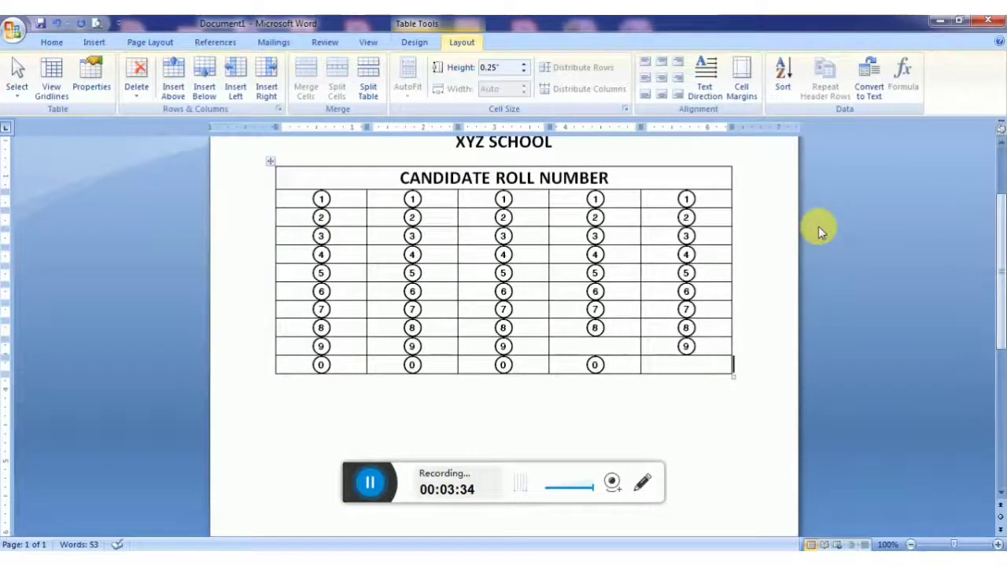
{"action": "left_click", "coordinate": [625, 351]}
{"action": "key", "text": "ctrl+v"}
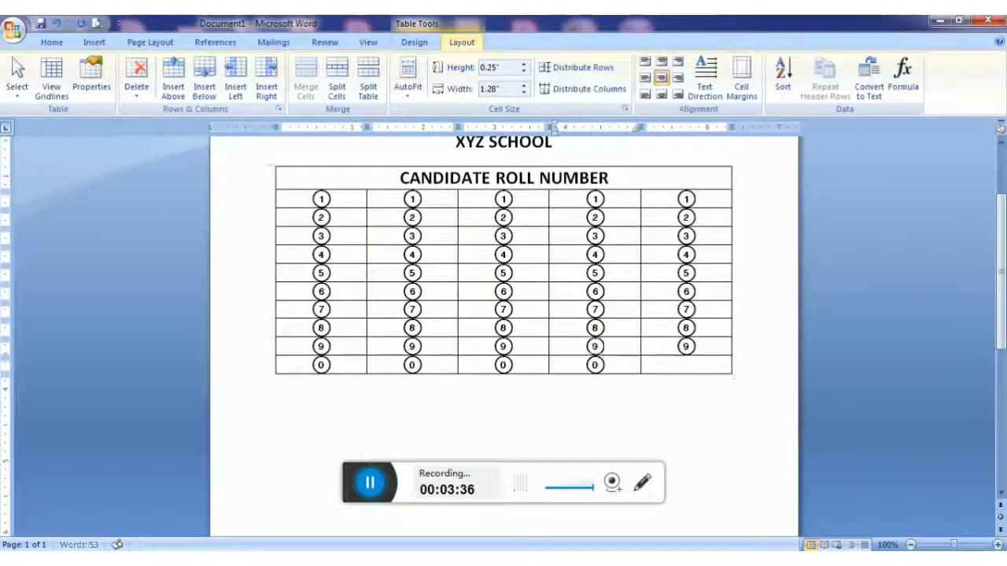
{"action": "left_click", "coordinate": [624, 351]}
{"action": "key", "text": "ctrl+v"}
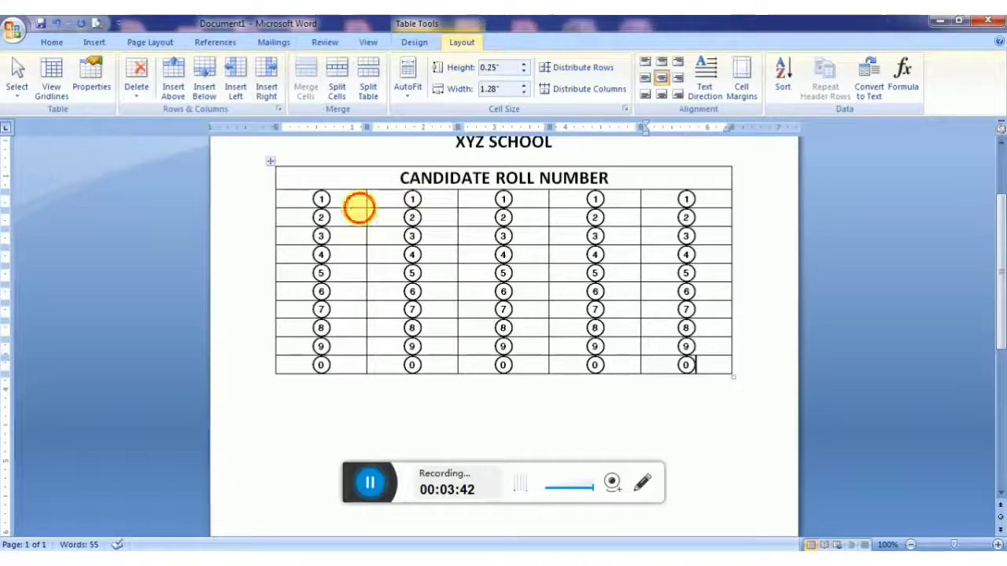
{"action": "right_click", "coordinate": [358, 203]}
Step: Insert a blank row under the CANDIDATE ROLL NUMBER header and add empty lines below the table
{"action": "mouse_move", "coordinate": [438, 262]}
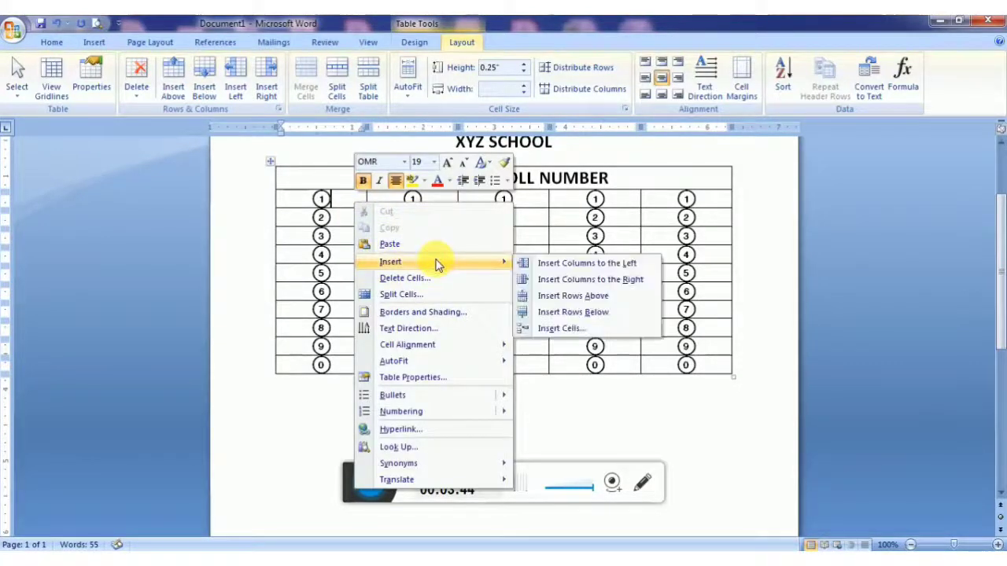
{"action": "left_click", "coordinate": [590, 297]}
{"action": "left_click", "coordinate": [340, 202]}
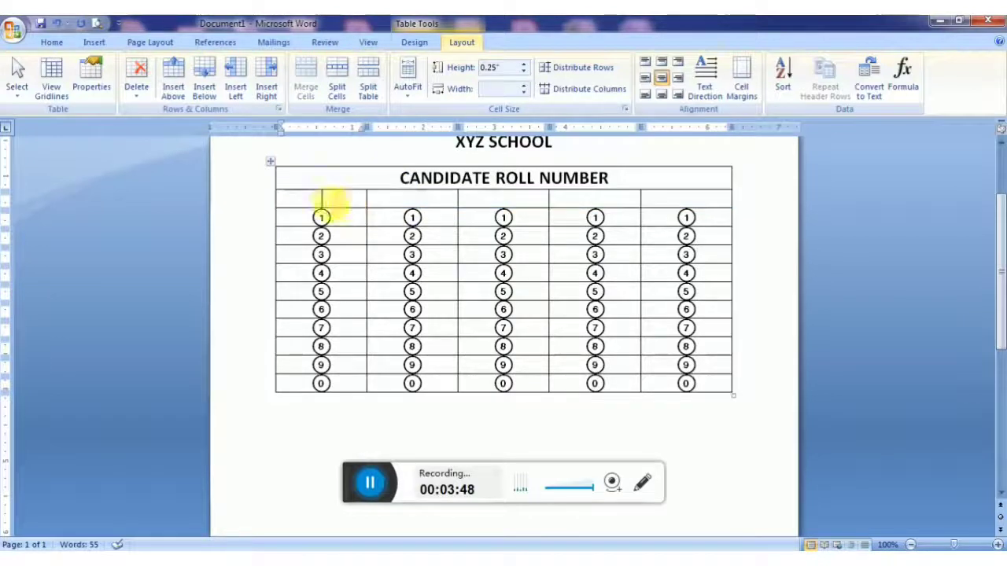
{"action": "left_click_drag", "start_coordinate": [348, 206], "coordinate": [702, 204]}
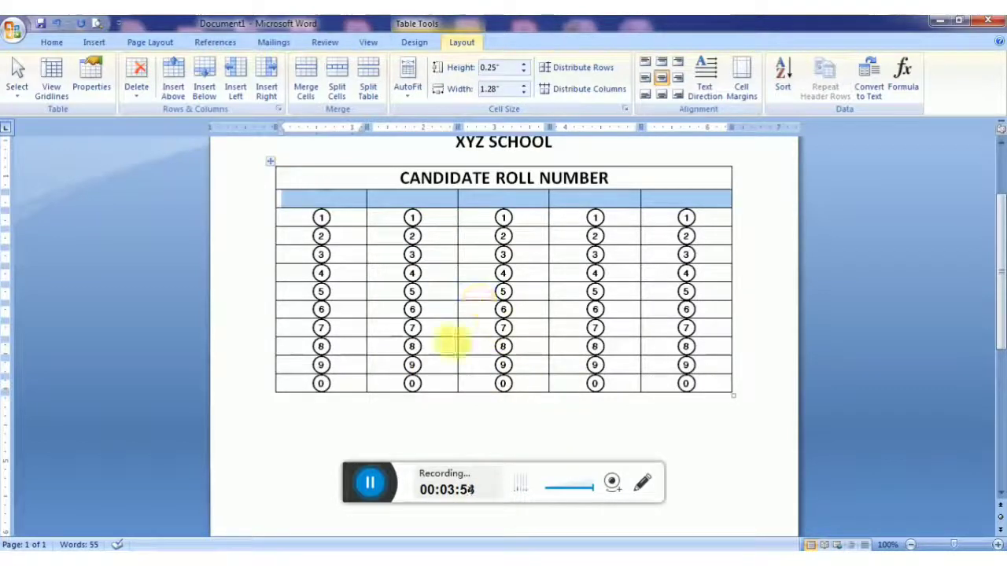
{"action": "left_click", "coordinate": [602, 437]}
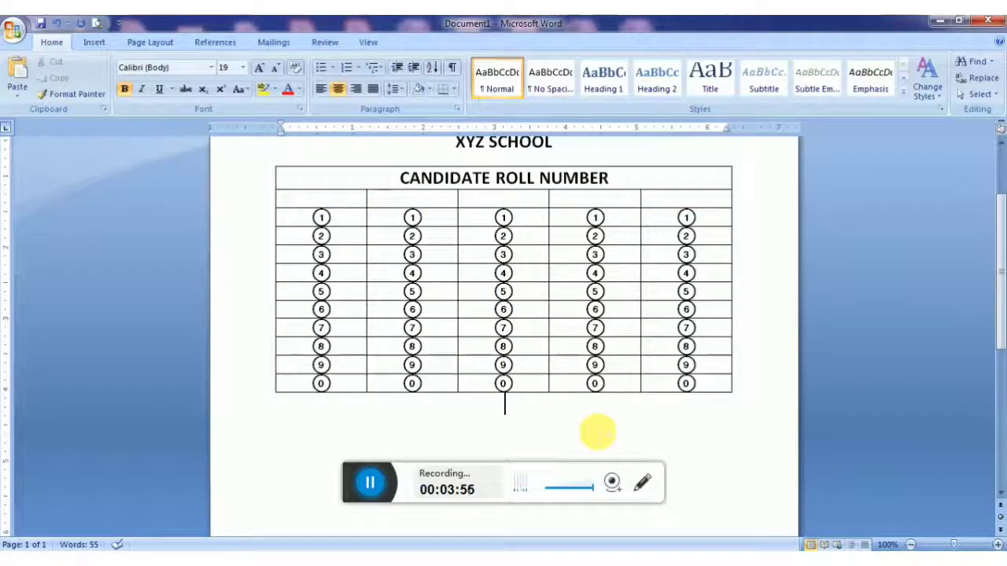
{"action": "key", "text": "Return"}
{"action": "key", "text": "Return"}
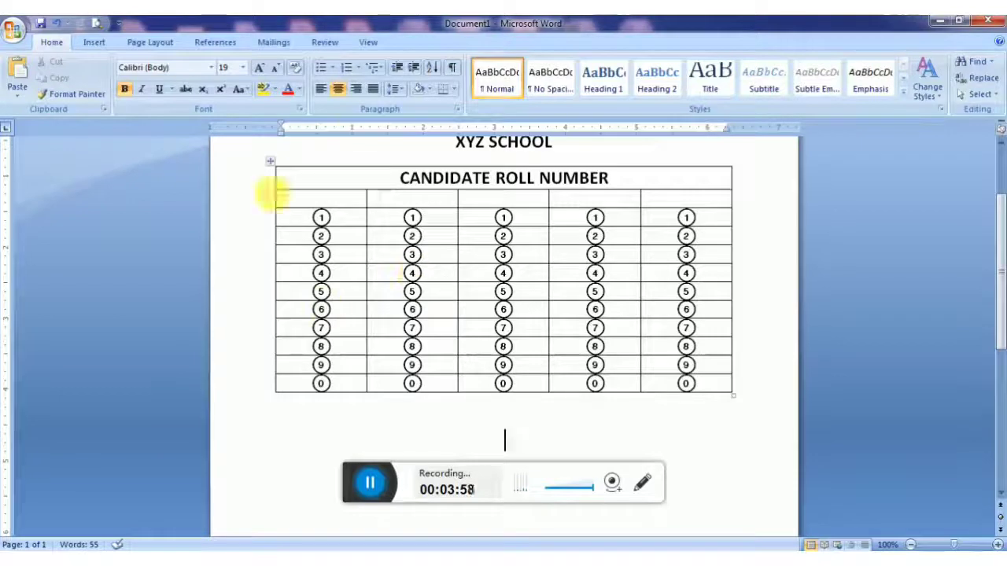
{"action": "left_click", "coordinate": [94, 38]}
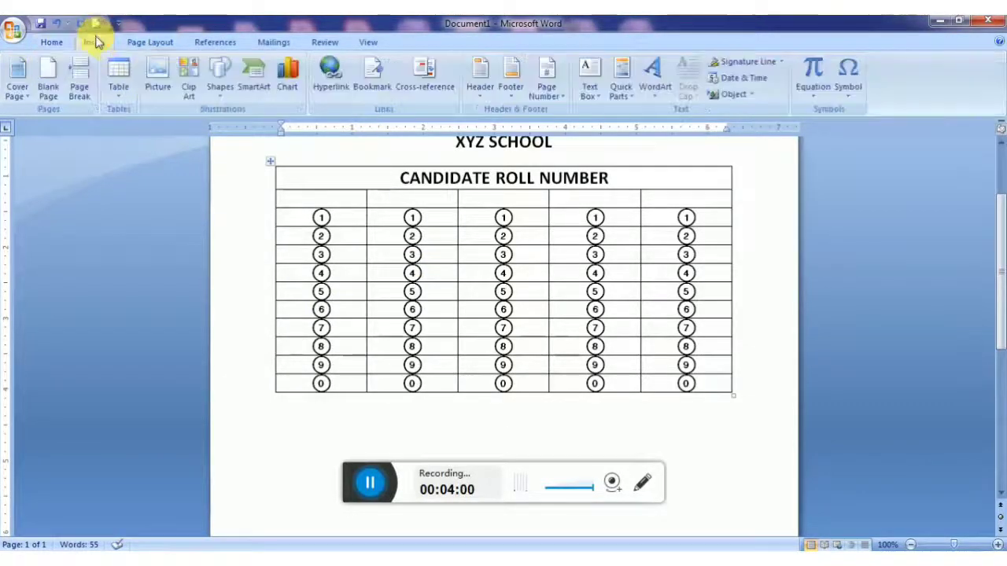
Step: Insert a 10-column, 5-row table below the roll-number grid and centre its cell contents
{"action": "left_click", "coordinate": [132, 77]}
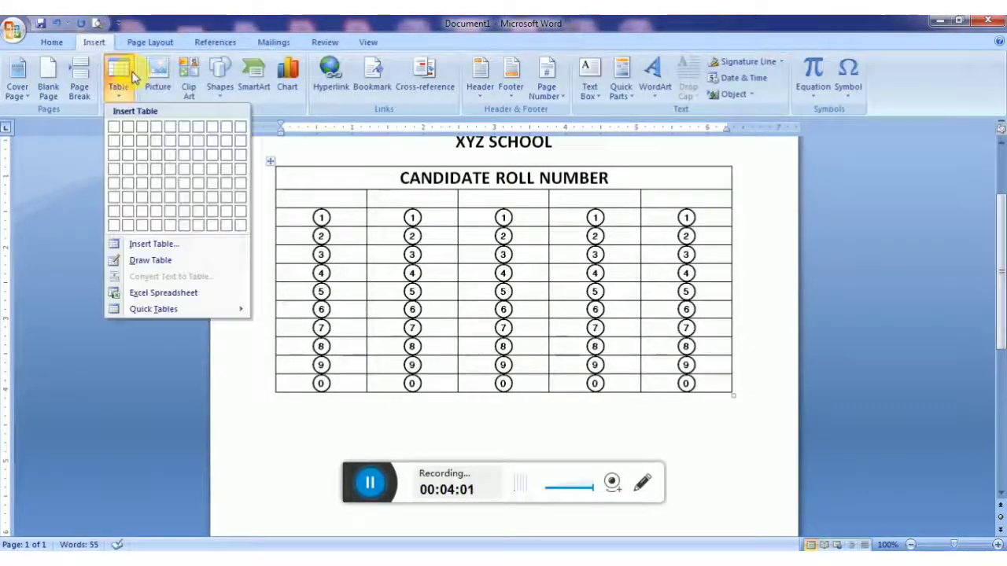
{"action": "left_click", "coordinate": [240, 187]}
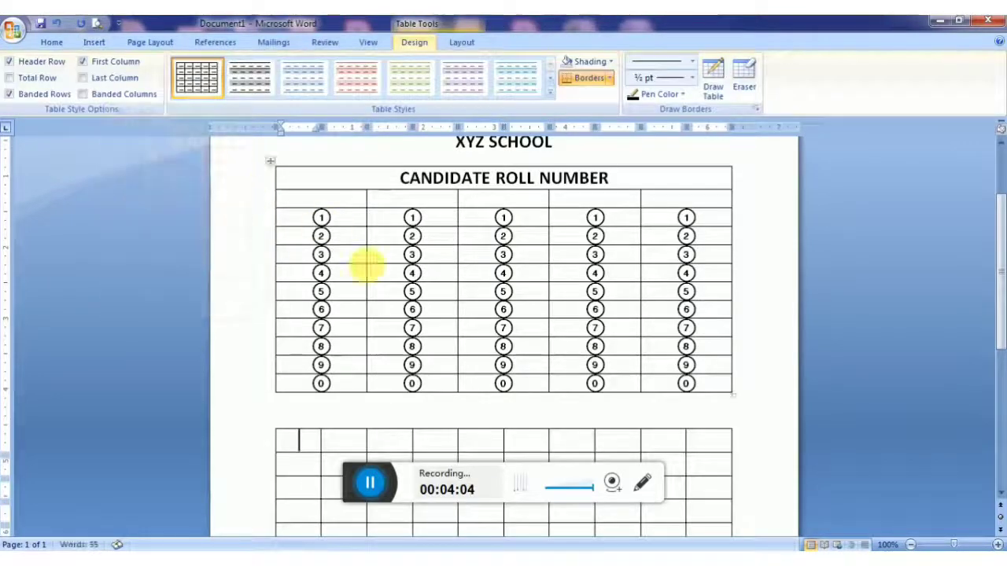
{"action": "left_click", "coordinate": [298, 445]}
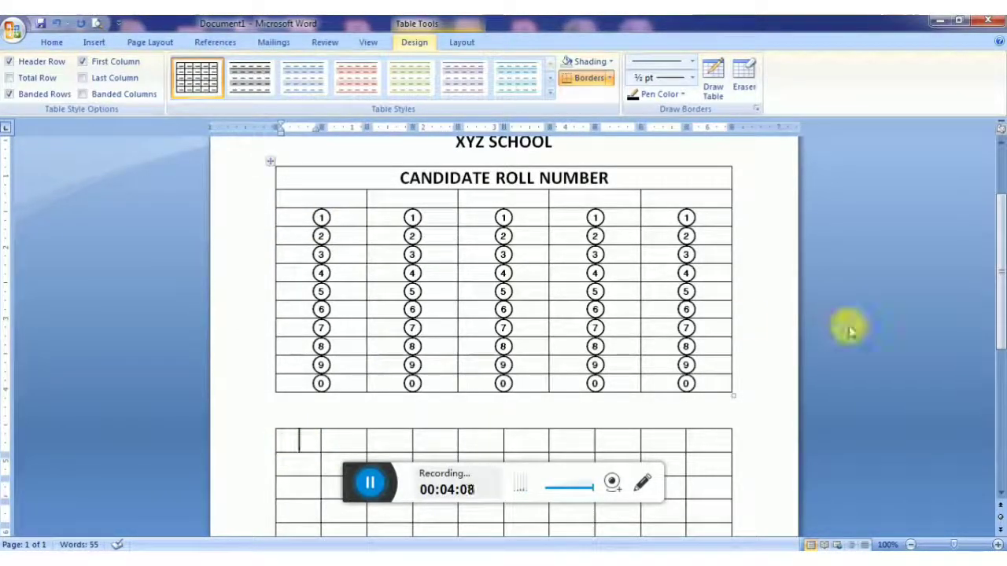
{"action": "left_click", "coordinate": [997, 237]}
{"action": "left_click_drag", "start_coordinate": [998, 238], "coordinate": [996, 326]}
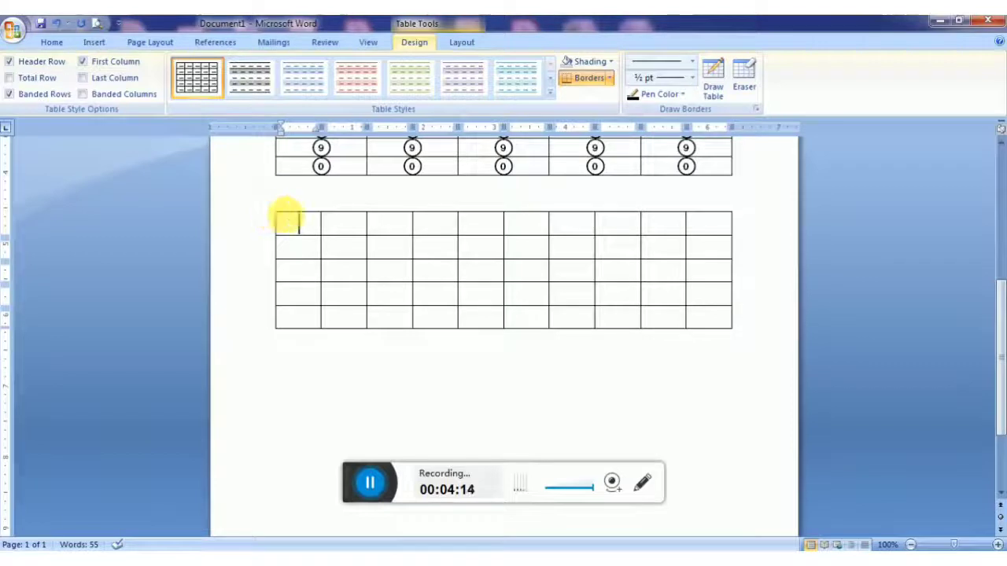
{"action": "left_click", "coordinate": [271, 208]}
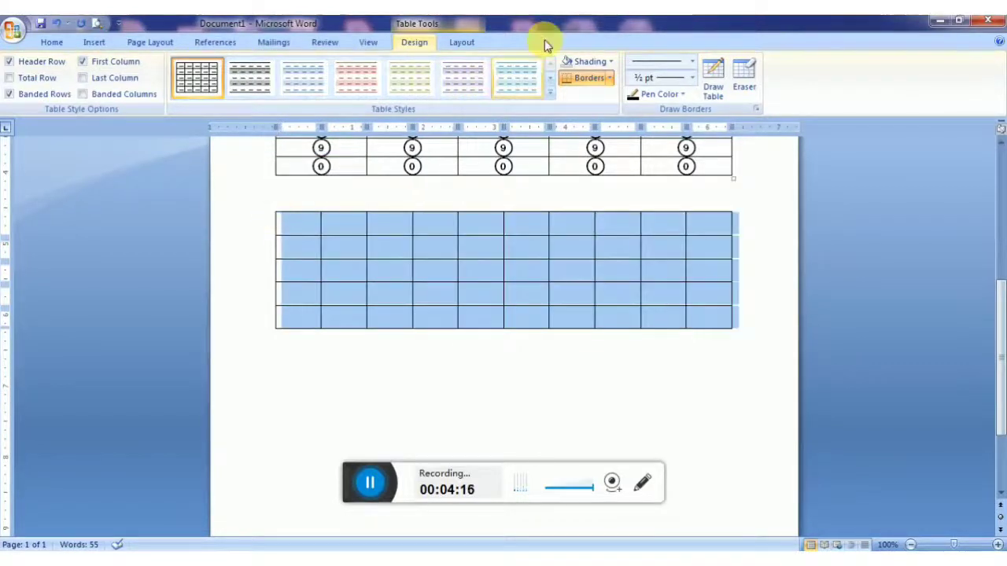
{"action": "left_click", "coordinate": [467, 40]}
{"action": "left_click", "coordinate": [660, 78]}
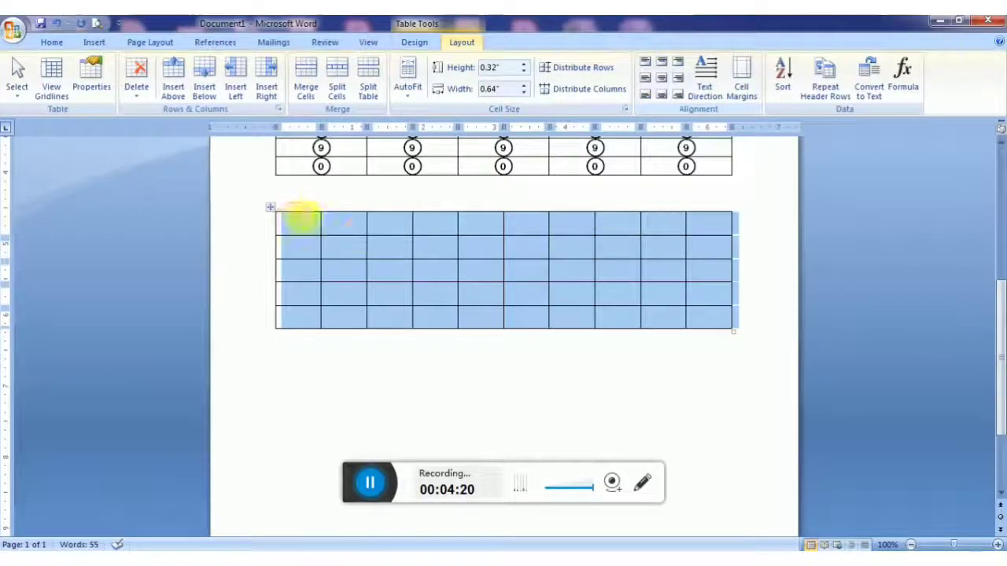
{"action": "left_click", "coordinate": [299, 228]}
Step: Number the first column 1–5 and add more rows at the bottom of the table
{"action": "type", "text": "1"}
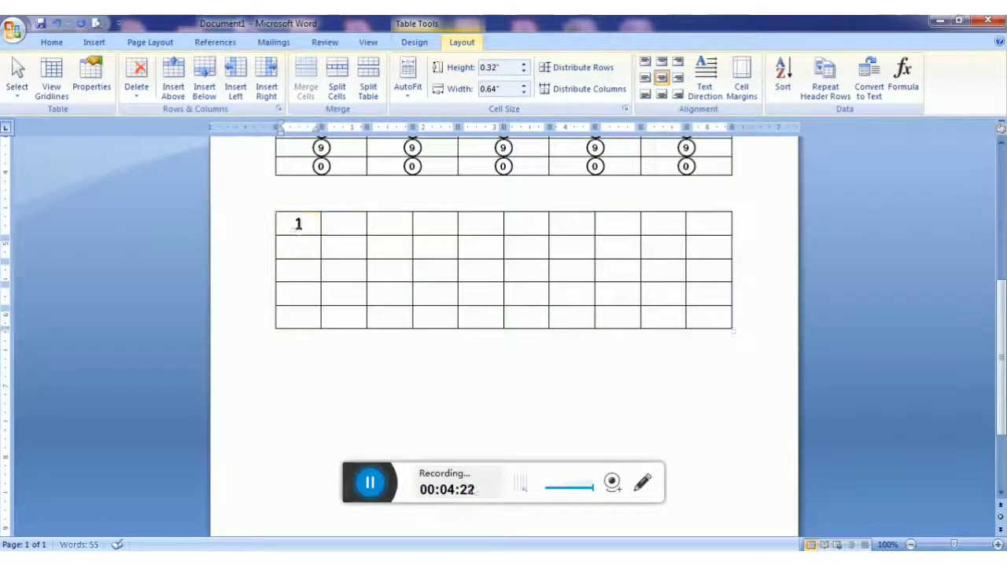
{"action": "key", "text": "Down"}
{"action": "type", "text": "2"}
{"action": "key", "text": "Down"}
{"action": "type", "text": "3"}
{"action": "key", "text": "Down"}
{"action": "type", "text": "4"}
{"action": "key", "text": "Down"}
{"action": "type", "text": "5"}
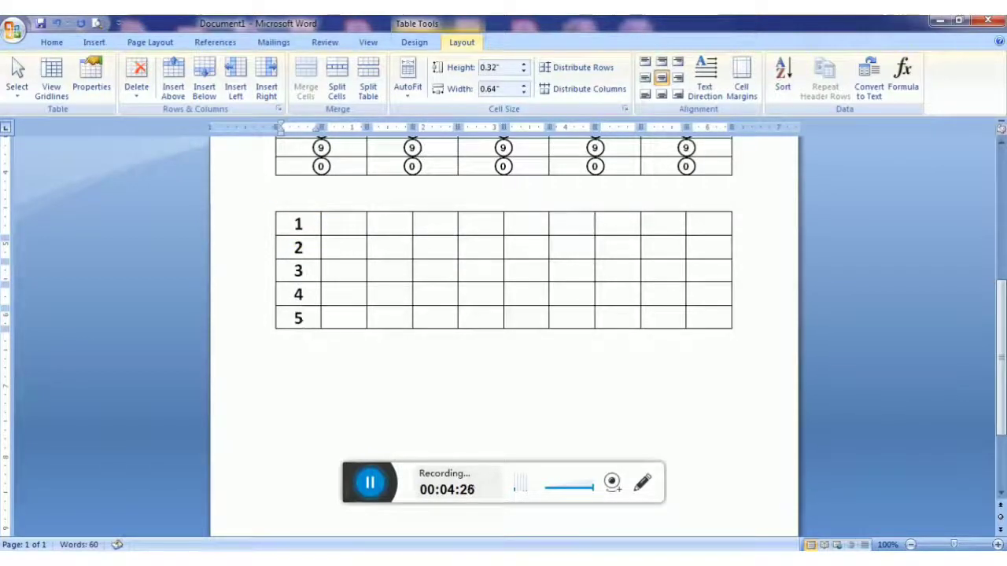
{"action": "key", "text": "Tab"}
{"action": "key", "text": "Tab"}
{"action": "key", "text": "Tab"}
{"action": "key", "text": "Tab"}
{"action": "key", "text": "Tab"}
{"action": "key", "text": "Tab"}
{"action": "key", "text": "Tab"}
{"action": "key", "text": "Tab"}
{"action": "key", "text": "Tab"}
{"action": "key", "text": "Tab"}
{"action": "key", "text": "Tab"}
{"action": "key", "text": "Tab"}
{"action": "key", "text": "Tab"}
{"action": "key", "text": "Tab"}
{"action": "key", "text": "Tab"}
{"action": "key", "text": "Tab"}
{"action": "key", "text": "Tab"}
{"action": "key", "text": "Tab"}
{"action": "key", "text": "Tab"}
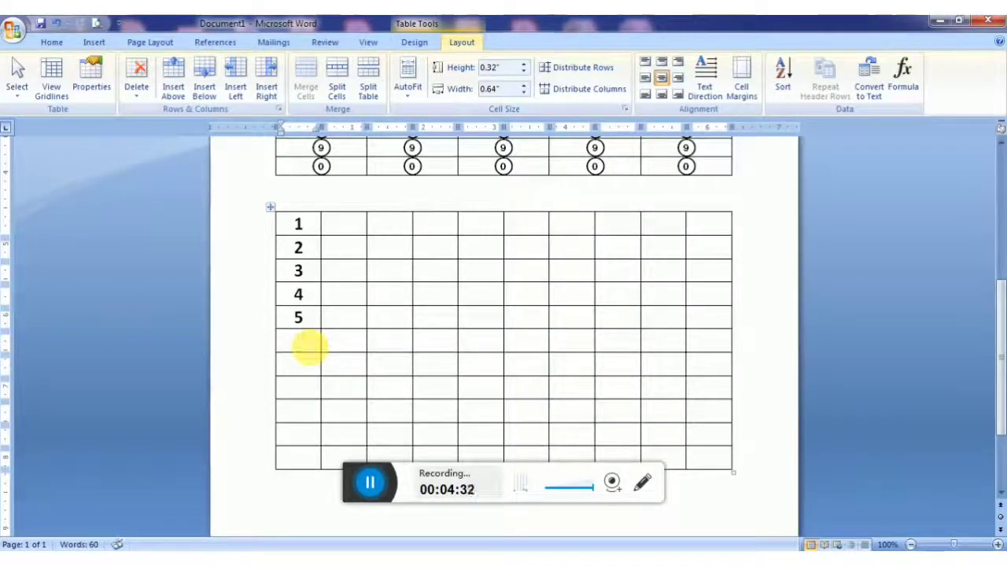
Step: Continue the first column with numbers 6–10 in the new rows
{"action": "left_click", "coordinate": [303, 341]}
{"action": "type", "text": "6"}
{"action": "key", "text": "Down"}
{"action": "type", "text": "7"}
{"action": "key", "text": "Down"}
{"action": "type", "text": "89"}
{"action": "key", "text": "Down"}
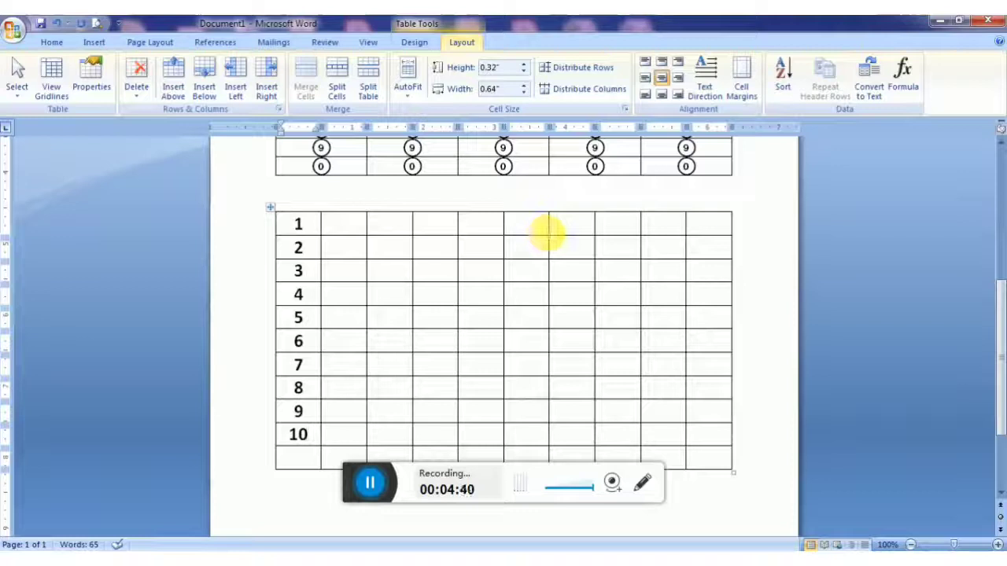
Step: Number column 6 with 11–15 down its first five rows
{"action": "left_click", "coordinate": [545, 228]}
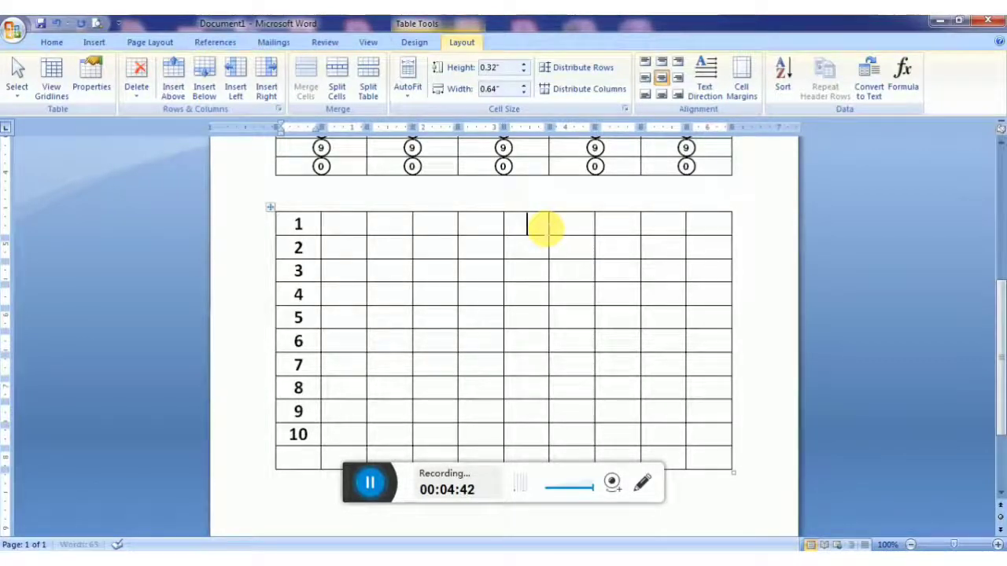
{"action": "type", "text": "11"}
{"action": "key", "text": "Return"}
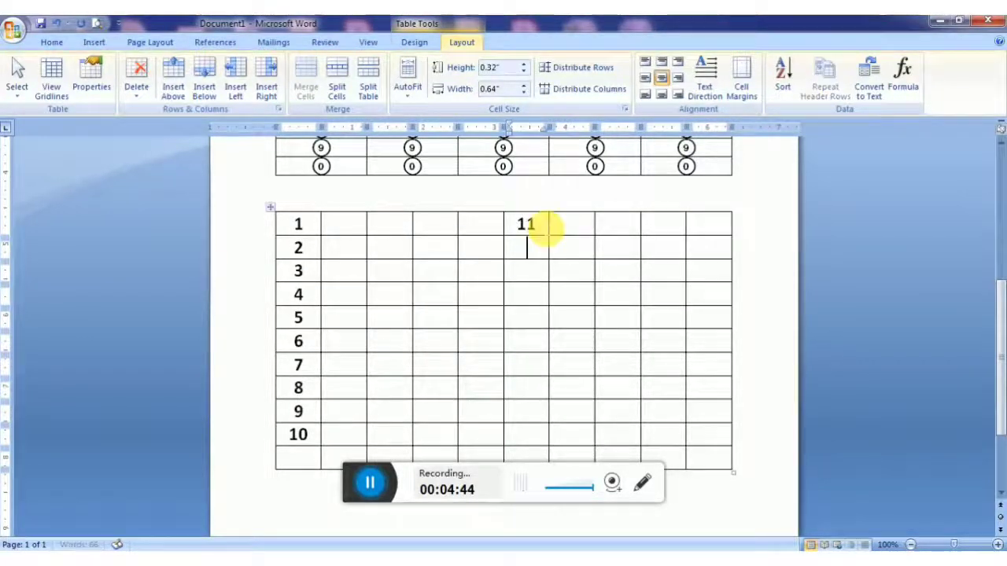
{"action": "type", "text": "12"}
{"action": "key", "text": "Return"}
{"action": "type", "text": "13"}
{"action": "key", "text": "Return"}
{"action": "type", "text": "1"}
{"action": "key", "text": "Return"}
{"action": "type", "text": "15"}
{"action": "key", "text": "Return"}
Step: Continue column 6 with 16–20 down rows 6–10
{"action": "type", "text": "16"}
{"action": "key", "text": "Return"}
{"action": "type", "text": "1"}
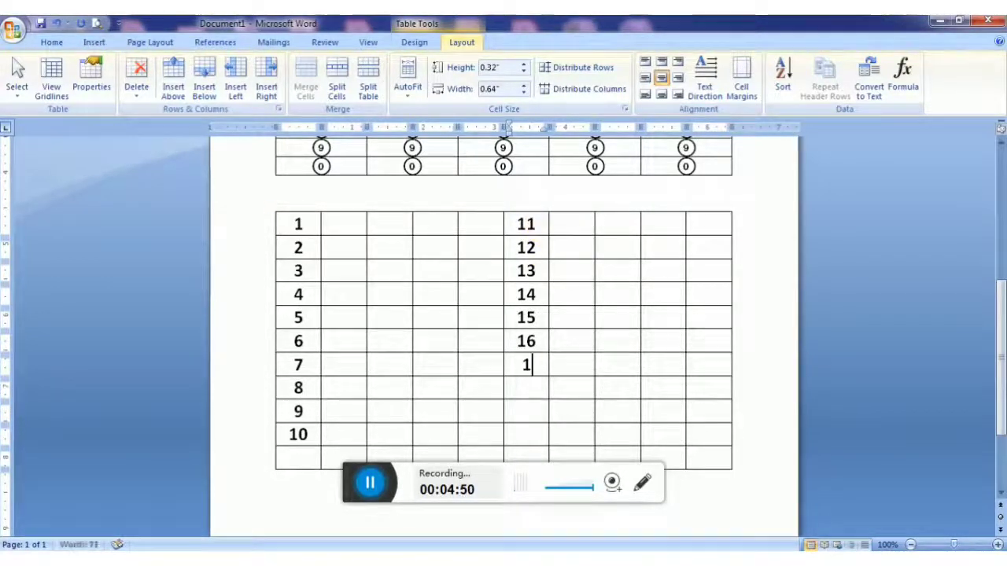
{"action": "key", "text": "Return"}
{"action": "type", "text": "148"}
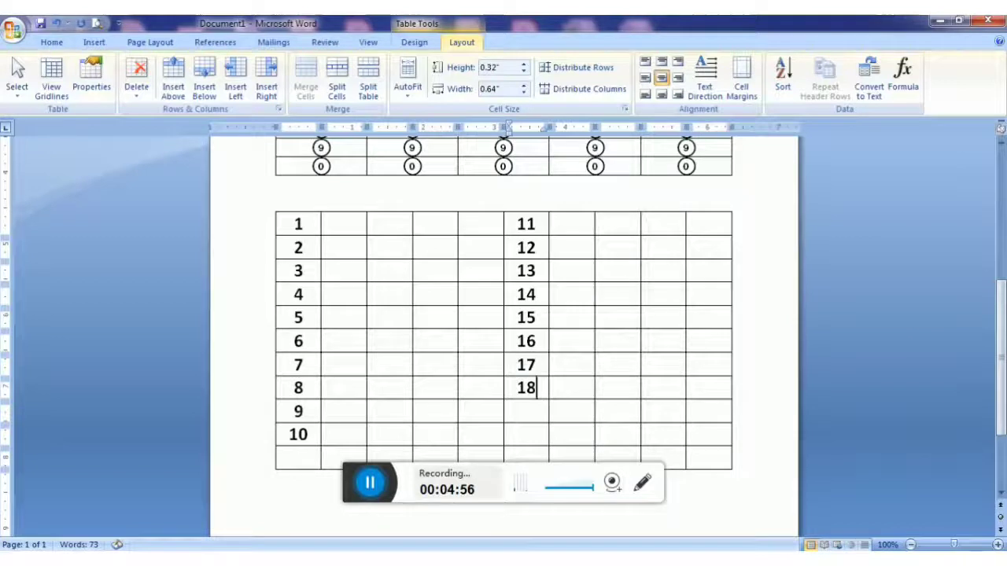
{"action": "key", "text": "Return"}
{"action": "type", "text": "19"}
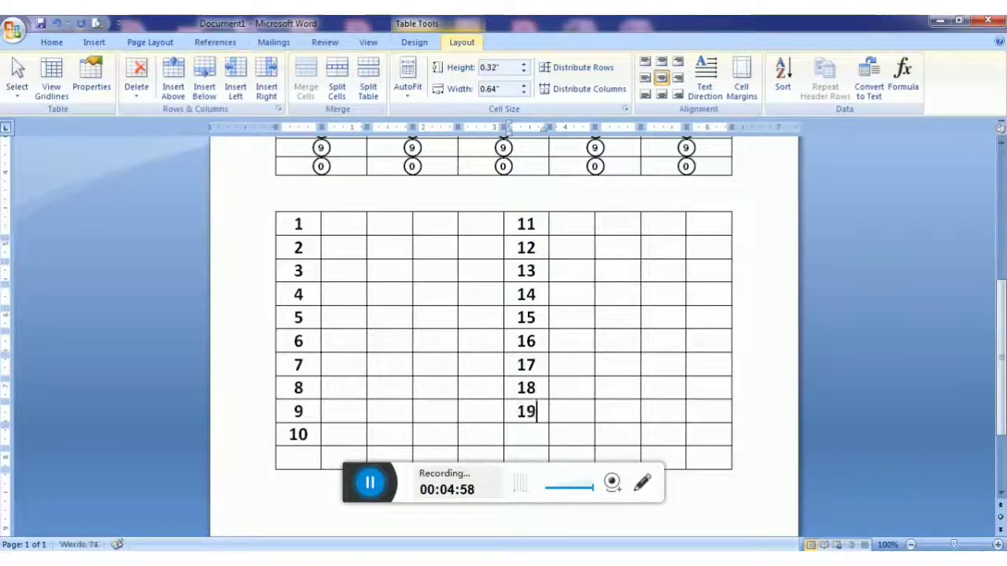
{"action": "key", "text": "Return"}
{"action": "type", "text": "20"}
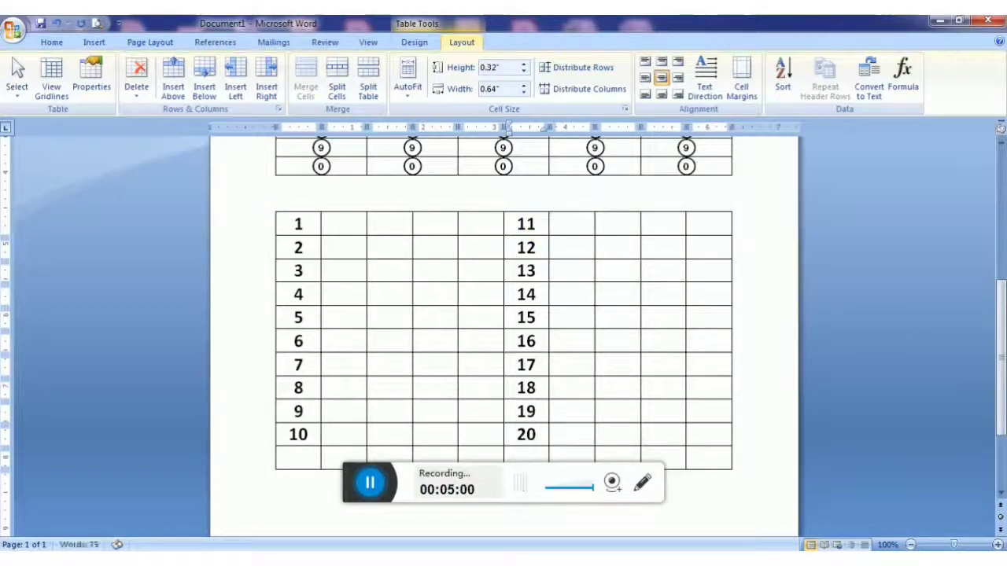
{"action": "mouse_move", "coordinate": [344, 228]}
{"action": "left_mouse_down"}
{"action": "mouse_move", "coordinate": [435, 281]}
{"action": "mouse_move", "coordinate": [489, 443]}
{"action": "left_mouse_up"}
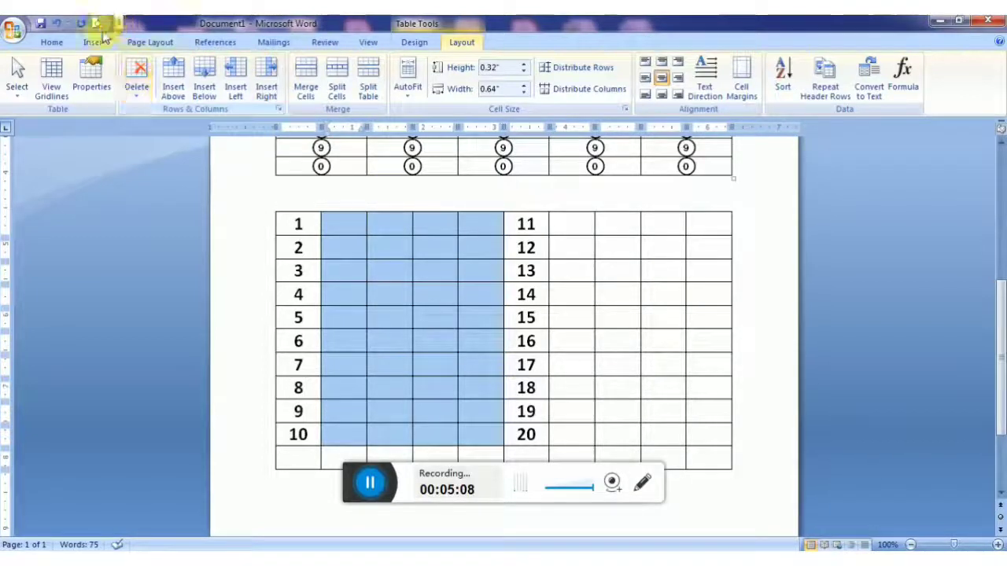
Step: Set the selected answer cells beside questions 1–10 to the OMR font
{"action": "left_click", "coordinate": [52, 42]}
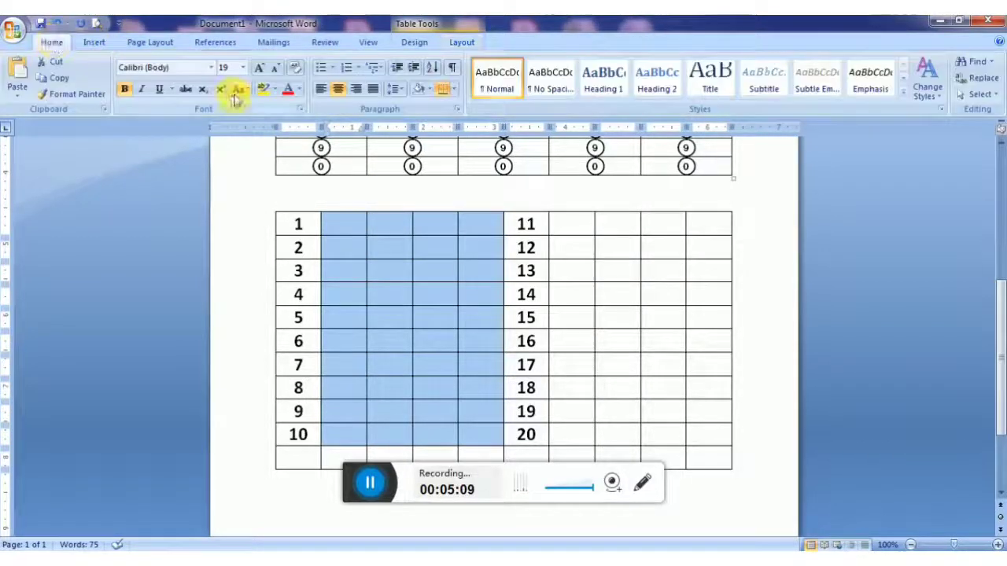
{"action": "left_click", "coordinate": [193, 66]}
{"action": "type", "text": "OMR"}
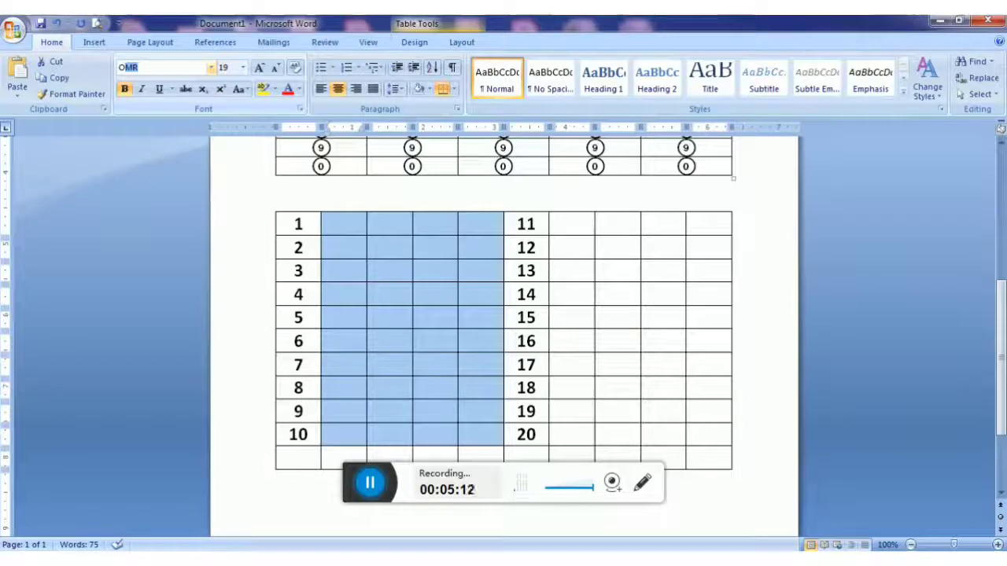
{"action": "key", "text": "Return"}
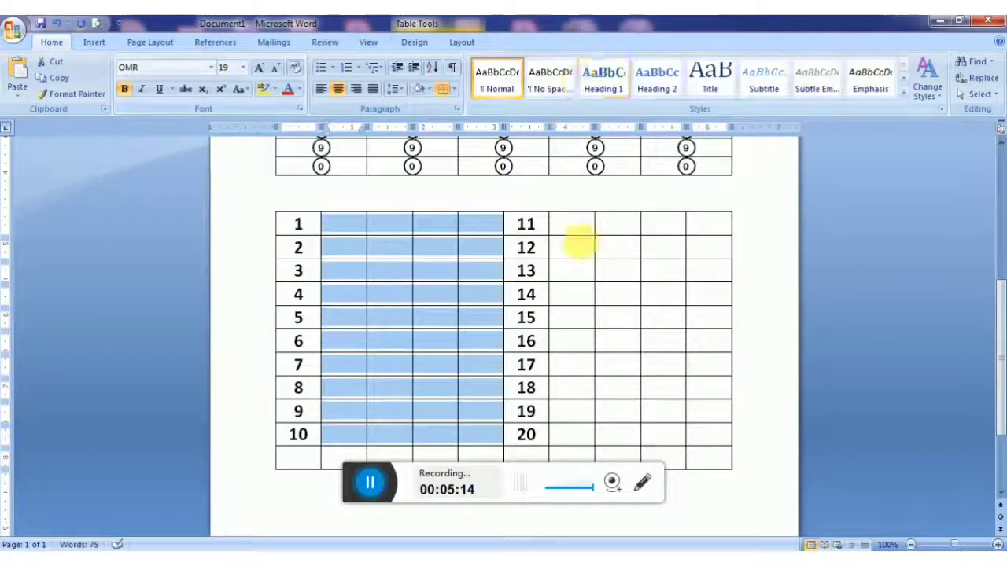
Step: Apply the OMR font to the answer cells beside questions 11–20
{"action": "mouse_move", "coordinate": [586, 228]}
{"action": "left_mouse_down"}
{"action": "mouse_move", "coordinate": [625, 275]}
{"action": "mouse_move", "coordinate": [712, 436]}
{"action": "left_mouse_up"}
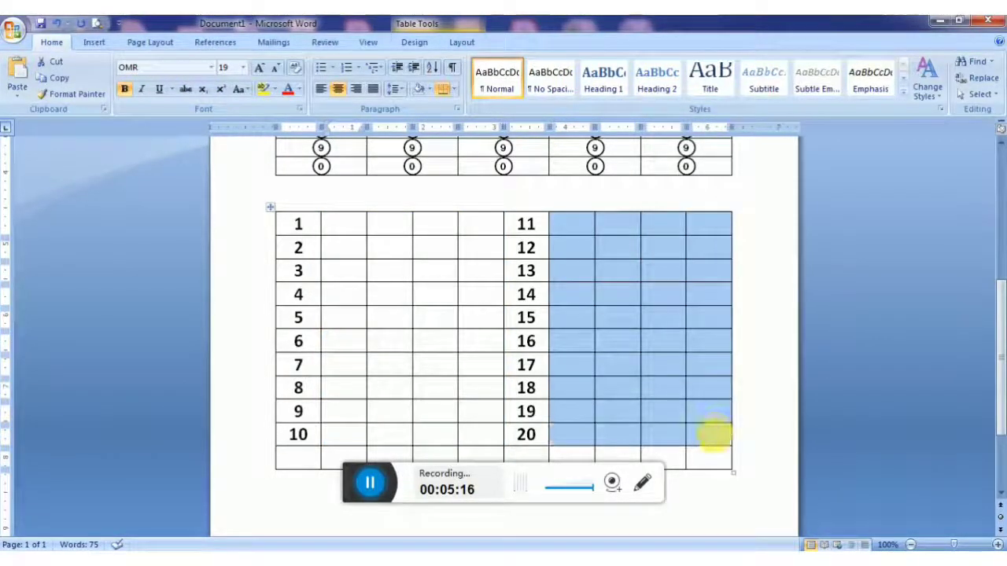
{"action": "left_click", "coordinate": [169, 69]}
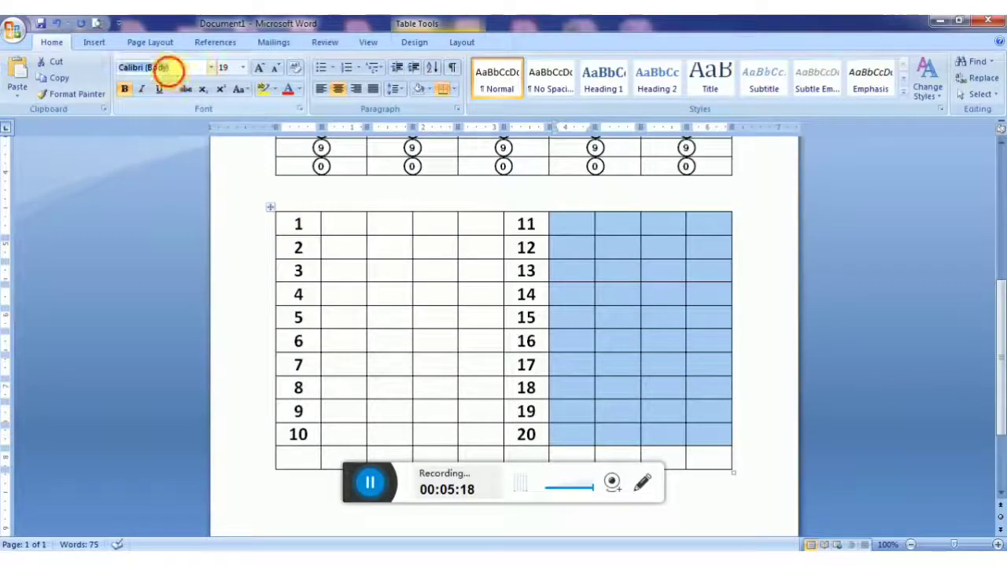
{"action": "type", "text": "OMR"}
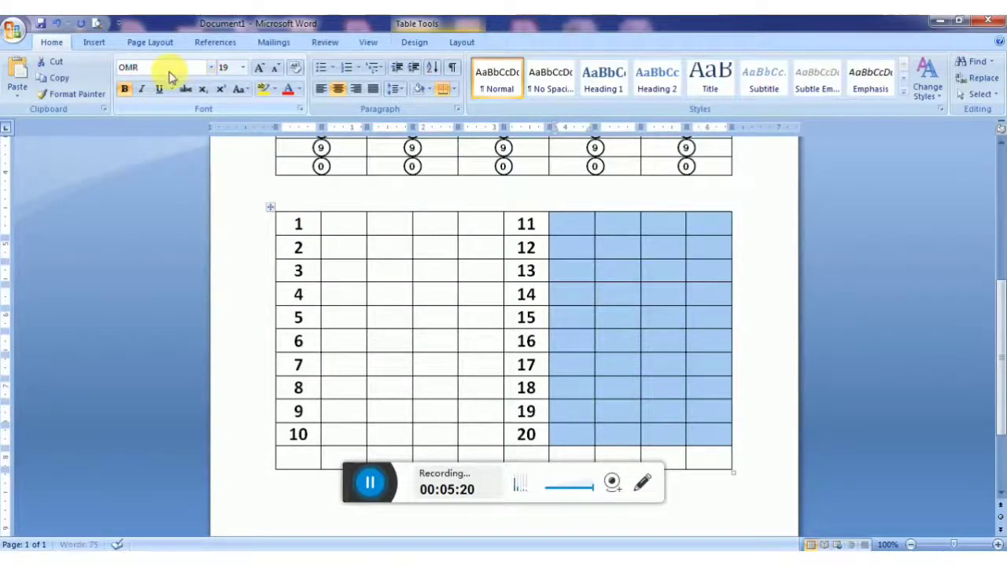
{"action": "key", "text": "Return"}
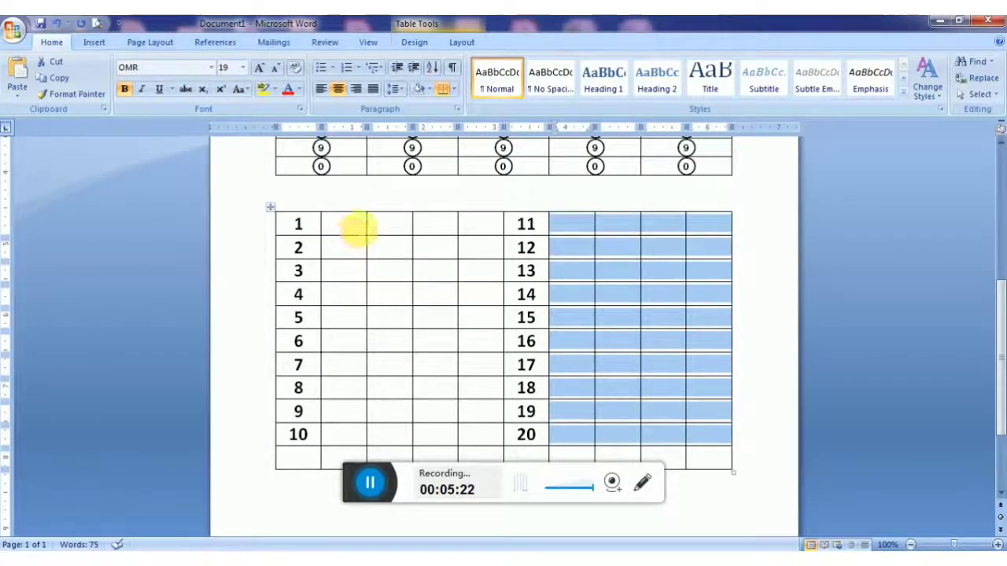
Step: Type the circled options A, B, C and D across row 1's answer cells
{"action": "left_click", "coordinate": [360, 227]}
{"action": "type", "text": "A"}
{"action": "key", "text": "Tab"}
{"action": "type", "text": "B"}
{"action": "key", "text": "Tab"}
{"action": "type", "text": "C"}
{"action": "key", "text": "Tab"}
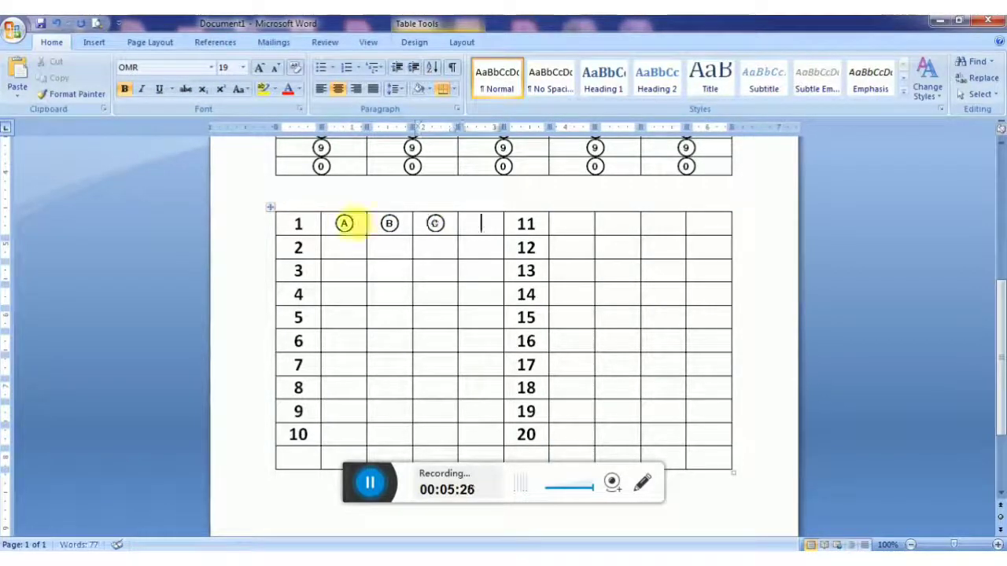
{"action": "type", "text": "D"}
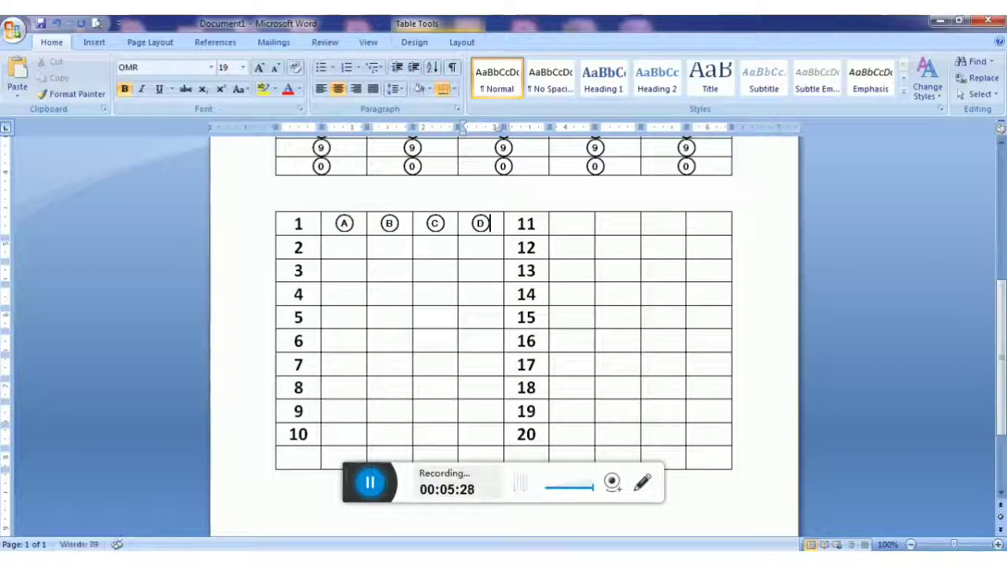
Step: Copy the row-1 A–D options into rows 2–10 and beside questions 11–20
{"action": "mouse_move", "coordinate": [340, 222]}
{"action": "left_mouse_down"}
{"action": "mouse_move", "coordinate": [452, 247]}
{"action": "mouse_move", "coordinate": [481, 240]}
{"action": "left_mouse_up"}
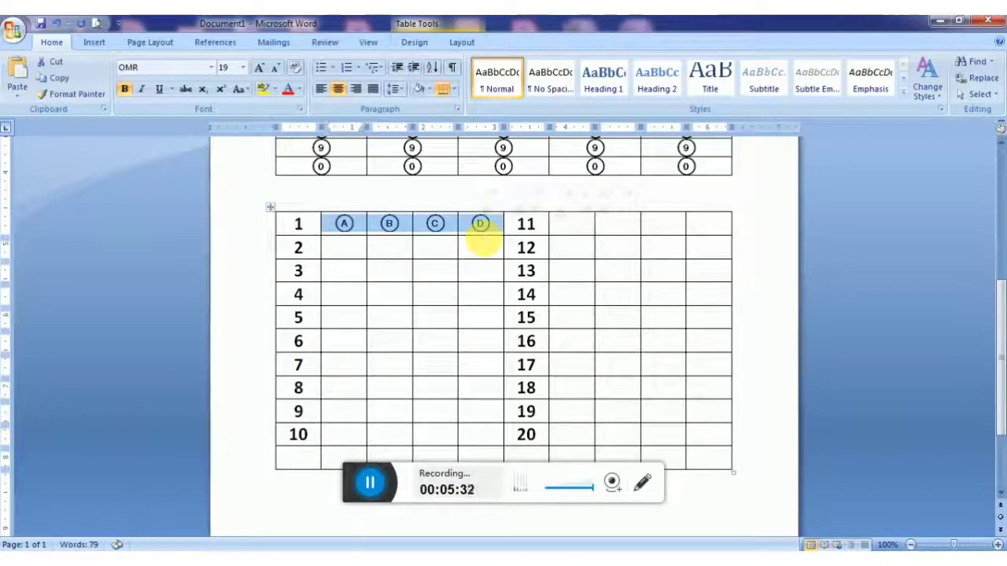
{"action": "key", "text": "Down"}
{"action": "key", "text": "shift+Down"}
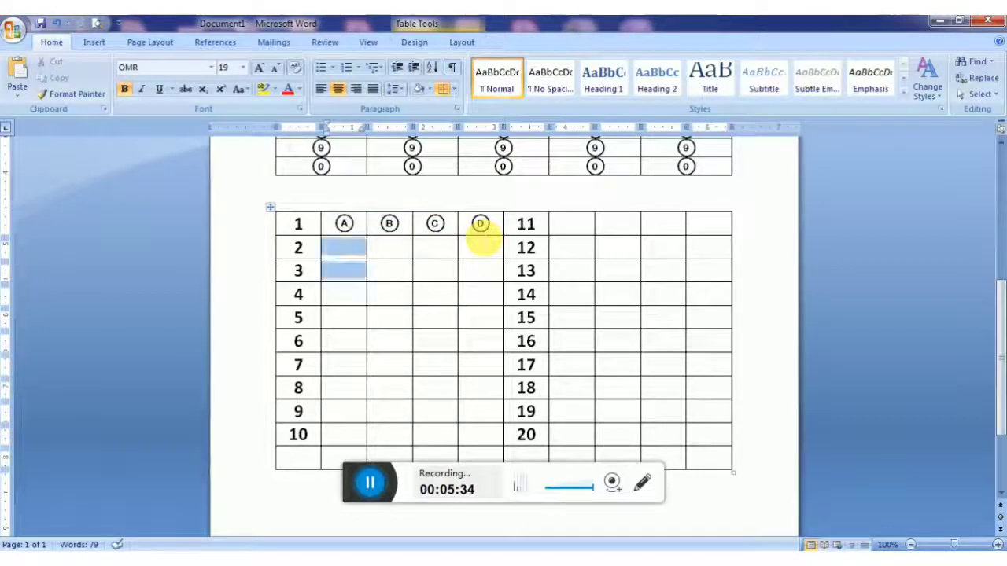
{"action": "key", "text": "shift+Down"}
{"action": "key", "text": "shift+Down"}
{"action": "key", "text": "shift+Down"}
{"action": "key", "text": "shift+Down"}
{"action": "key", "text": "shift+Down"}
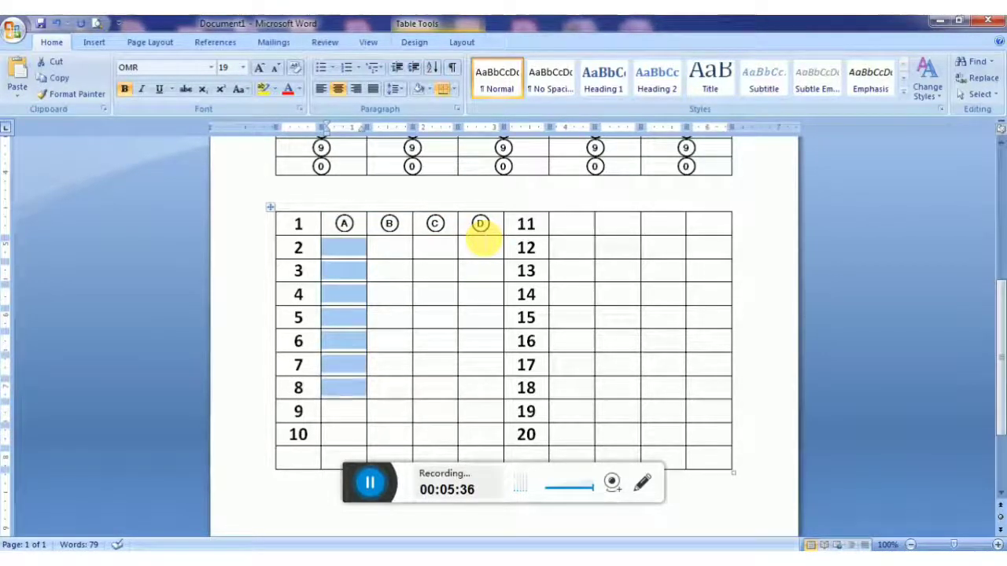
{"action": "key", "text": "shift+Down"}
{"action": "key", "text": "shift+Down"}
{"action": "key", "text": "shift+Right"}
{"action": "key", "text": "shift+Right"}
{"action": "key", "text": "shift+Right"}
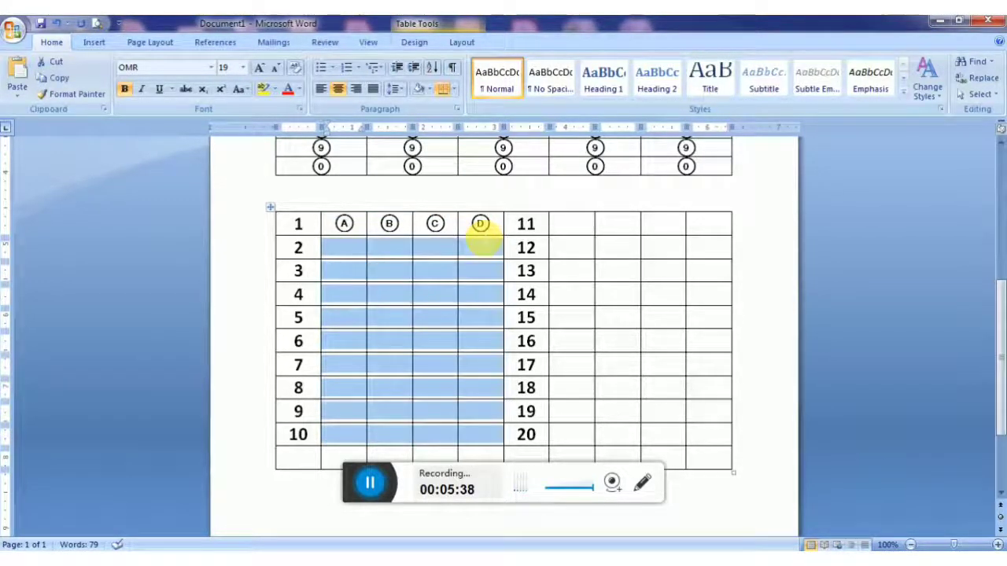
{"action": "key", "text": "ctrl+v"}
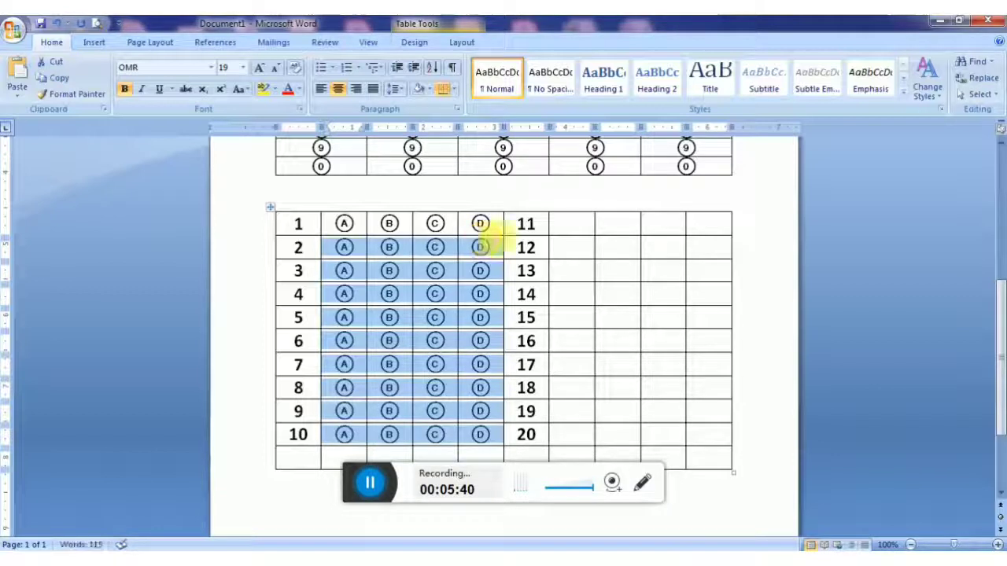
{"action": "left_click_drag", "start_coordinate": [596, 227], "coordinate": [711, 431]}
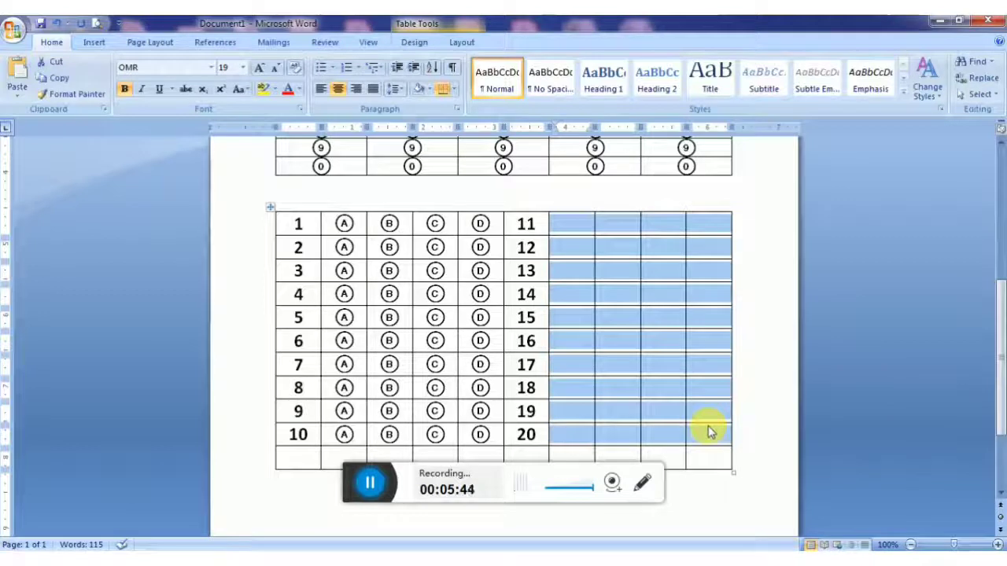
{"action": "type", "text": "A\tB\tC\tD A\tB\tC\tD A\tB\tC\tD A\tB\tC\tD A\tB\tC\tD A\tB\tC\tD A\tB\tC\tD A\tB\tC\tD A\tB\tC\tD A\tB\tC\tD"}
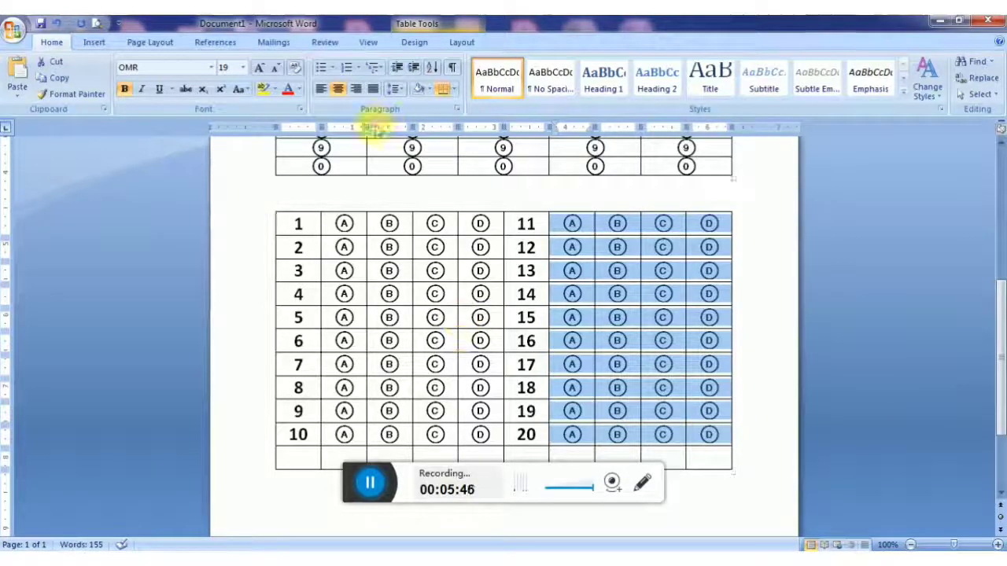
{"action": "left_click_drag", "start_coordinate": [374, 129], "coordinate": [375, 129]}
Step: Narrow the columns after the question numbers and the option columns beside questions 1–10 and 11–20
{"action": "double_click", "coordinate": [374, 129]}
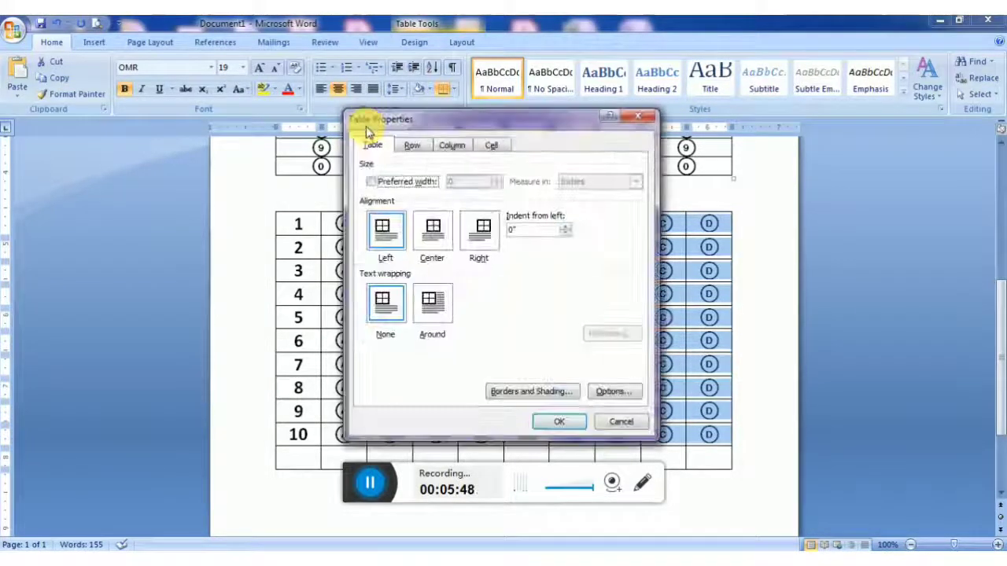
{"action": "key", "text": "Escape"}
{"action": "left_click_drag", "start_coordinate": [375, 129], "coordinate": [392, 128]}
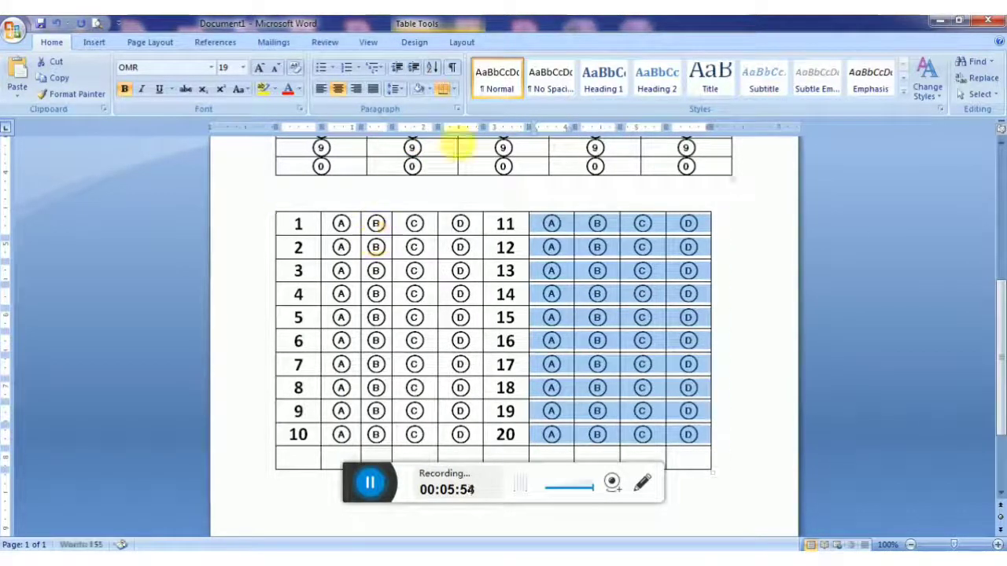
{"action": "mouse_move", "coordinate": [443, 127]}
{"action": "left_mouse_down"}
{"action": "mouse_move", "coordinate": [423, 128]}
{"action": "mouse_move", "coordinate": [540, 129]}
{"action": "left_mouse_up"}
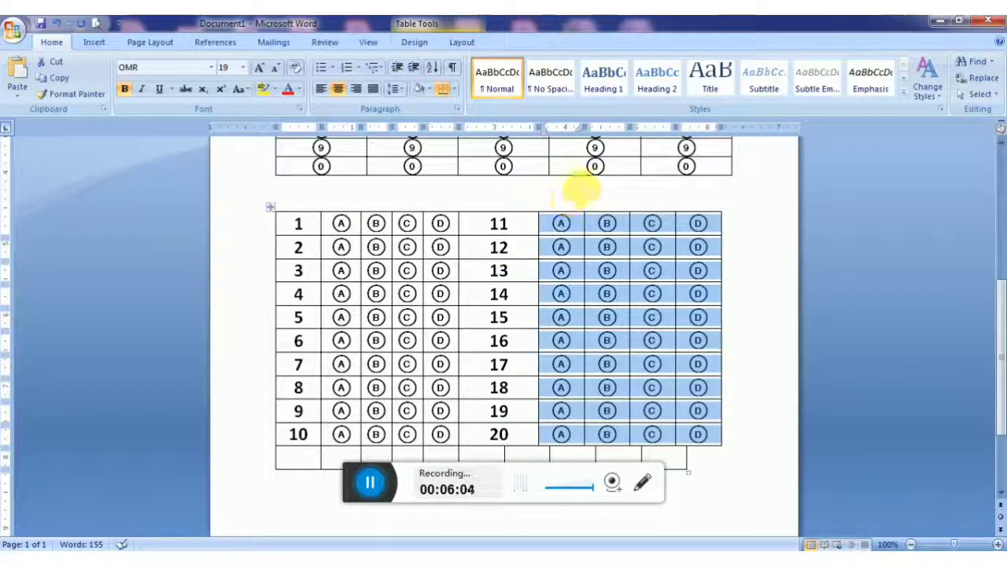
{"action": "left_click_drag", "start_coordinate": [540, 129], "coordinate": [645, 126]}
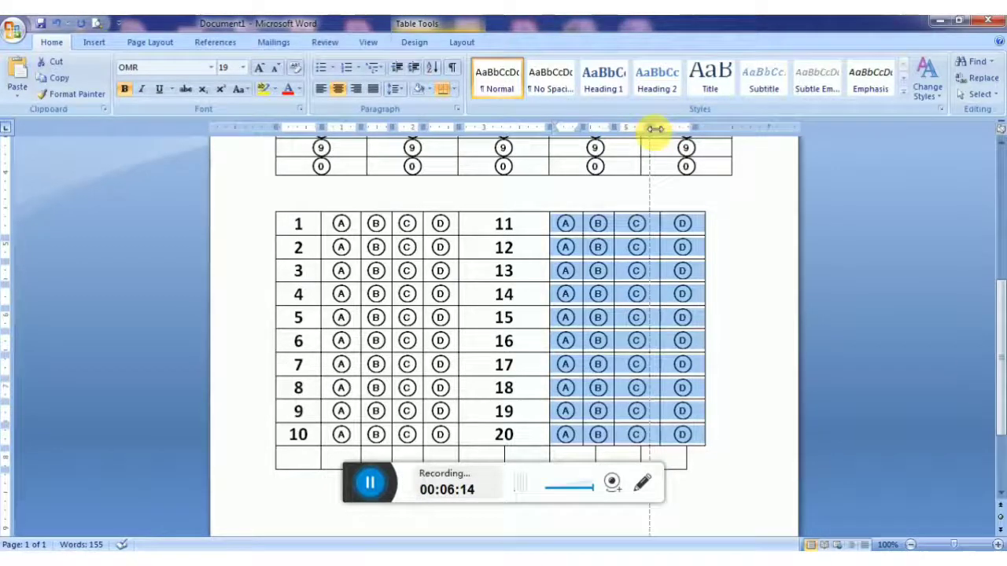
{"action": "left_click_drag", "start_coordinate": [690, 127], "coordinate": [678, 128]}
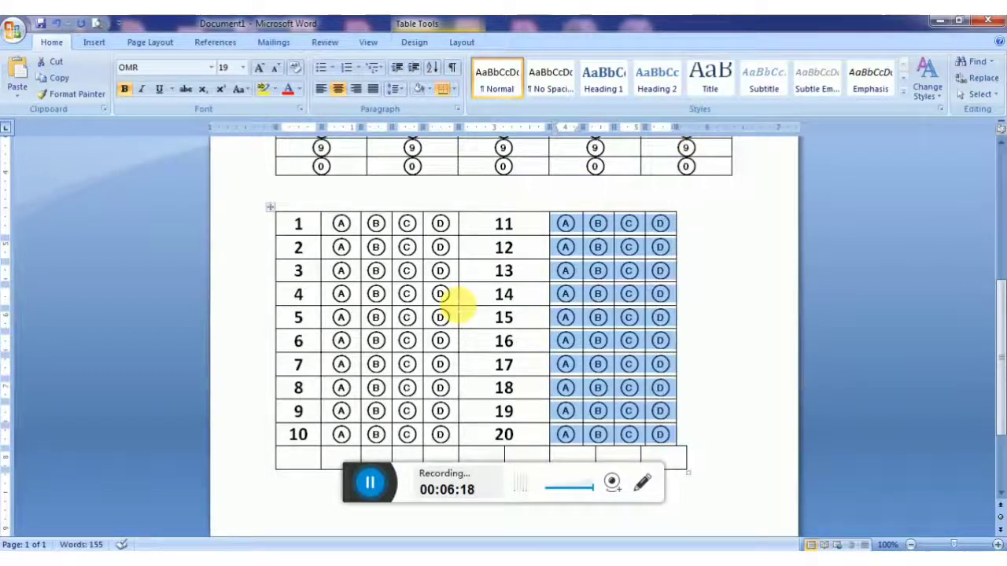
Step: Remove all borders from the answer table
{"action": "left_click", "coordinate": [269, 208]}
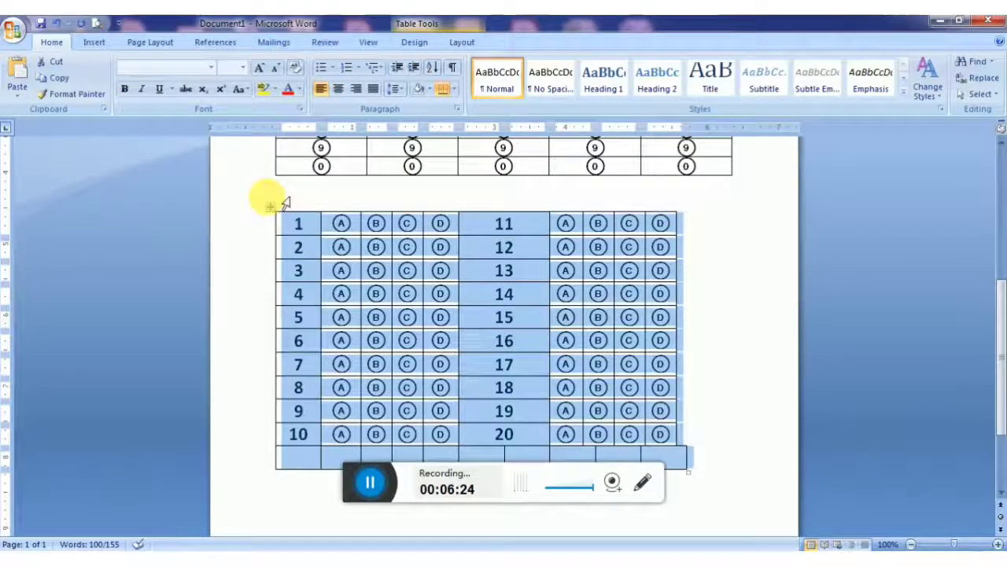
{"action": "left_click", "coordinate": [443, 90]}
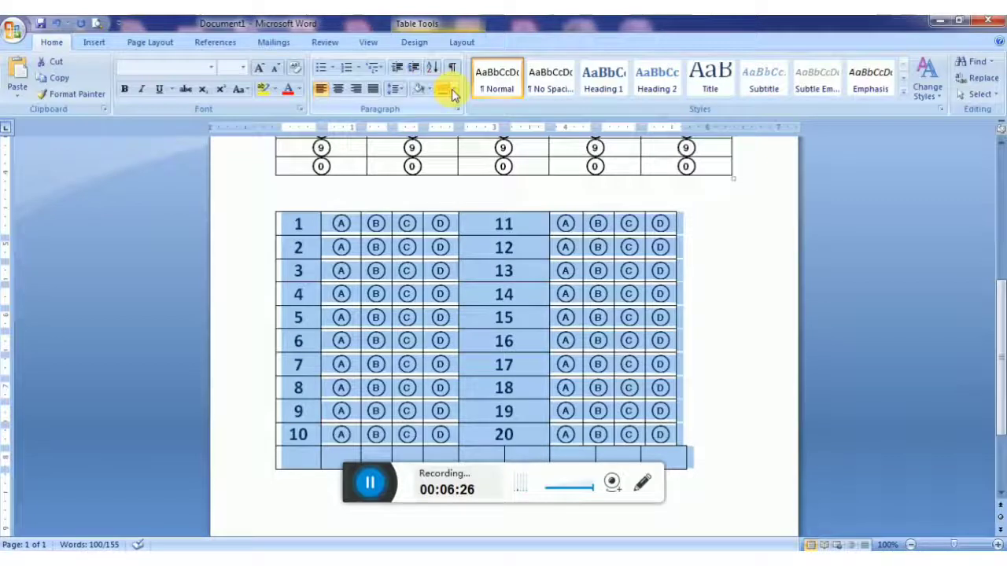
{"action": "left_click", "coordinate": [456, 91]}
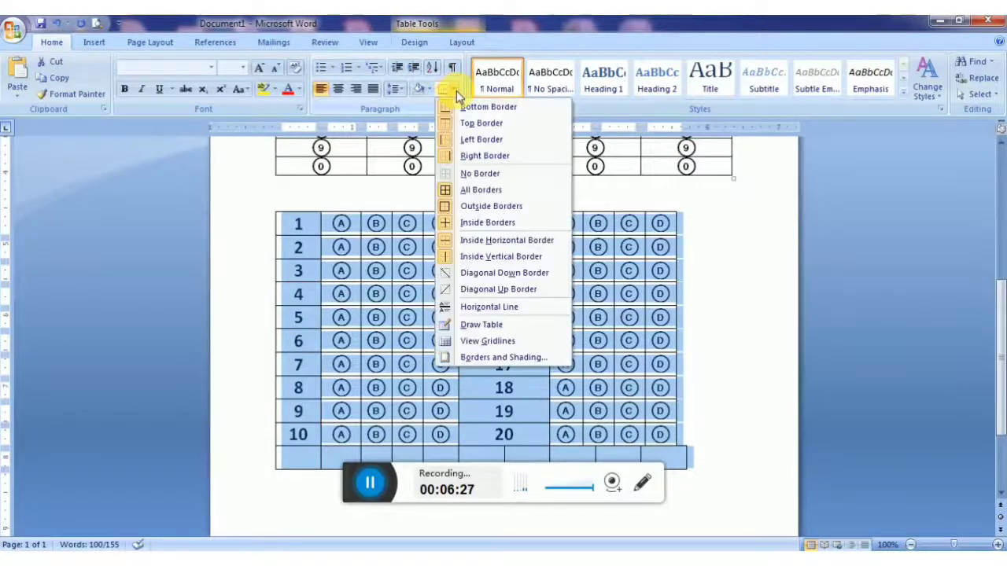
{"action": "left_click", "coordinate": [478, 175]}
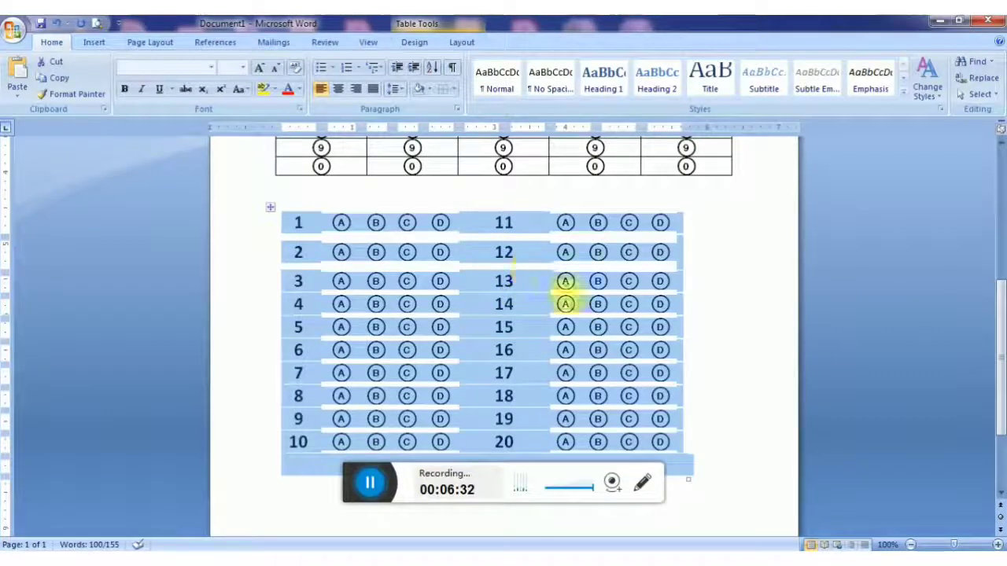
{"action": "left_click", "coordinate": [601, 315]}
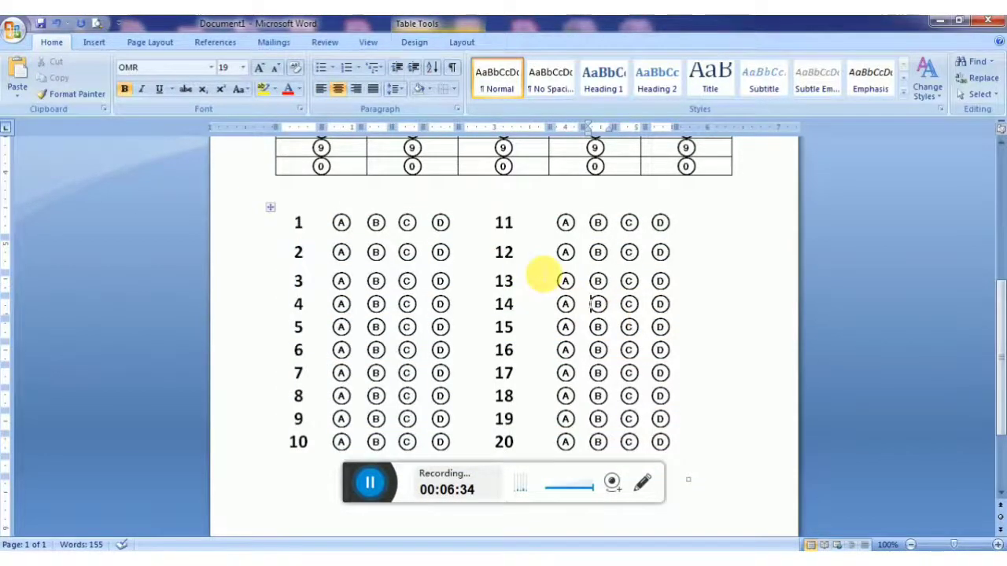
{"action": "key", "text": "ctrl+z"}
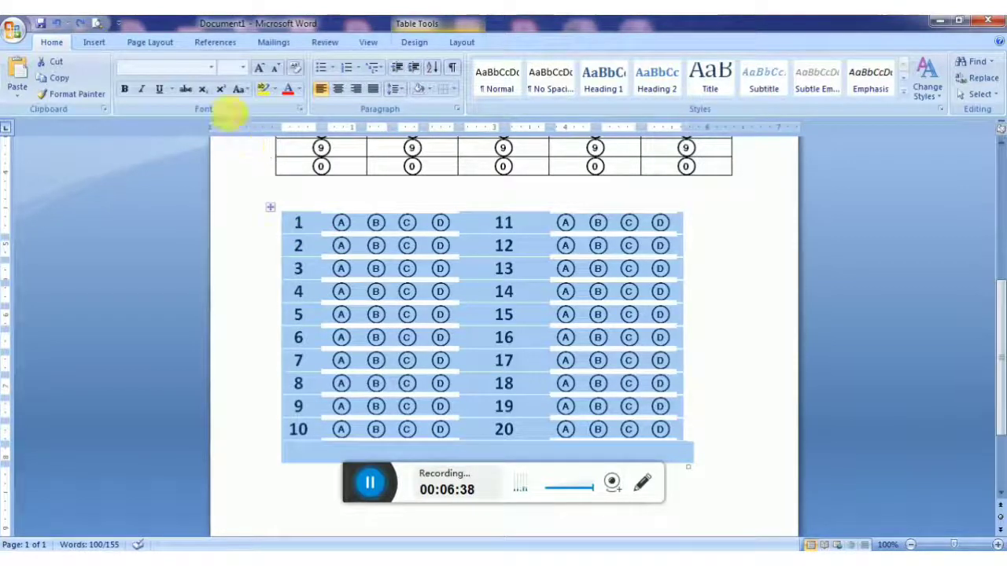
Step: Colour the answer table's numbers and circled letters pink via More Colors
{"action": "left_click", "coordinate": [297, 89]}
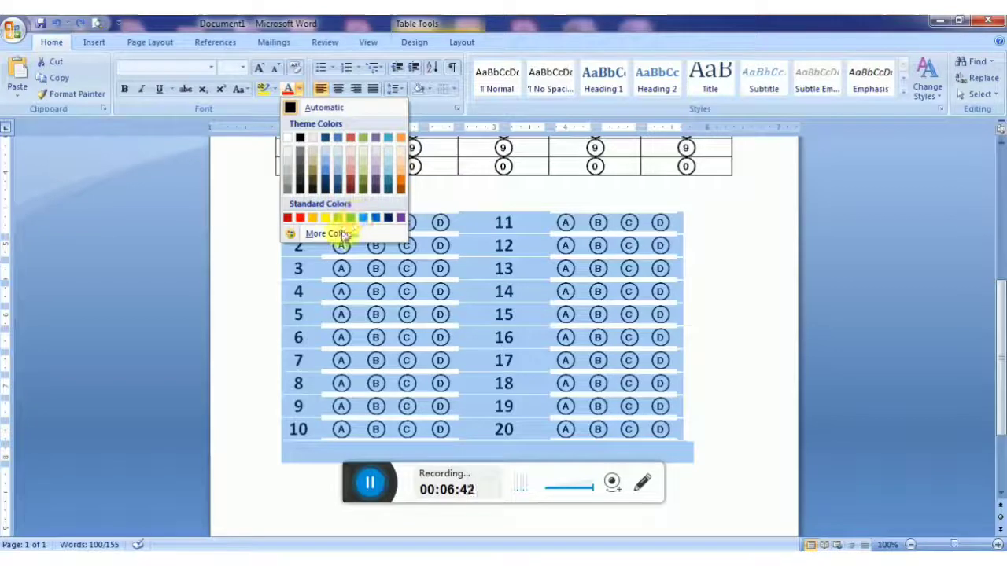
{"action": "left_click", "coordinate": [328, 233]}
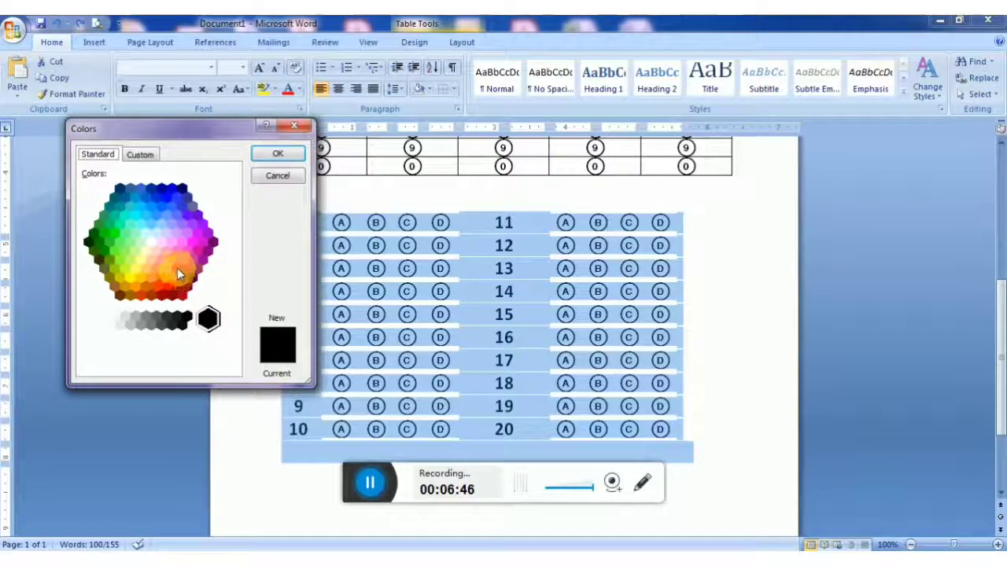
{"action": "left_click", "coordinate": [177, 267]}
{"action": "left_click", "coordinate": [298, 152]}
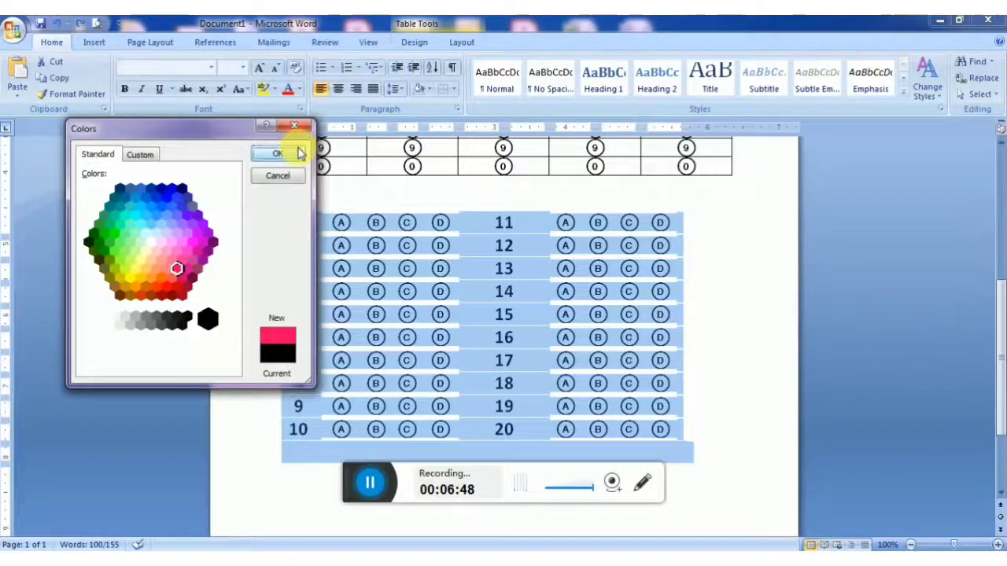
{"action": "left_click", "coordinate": [449, 287]}
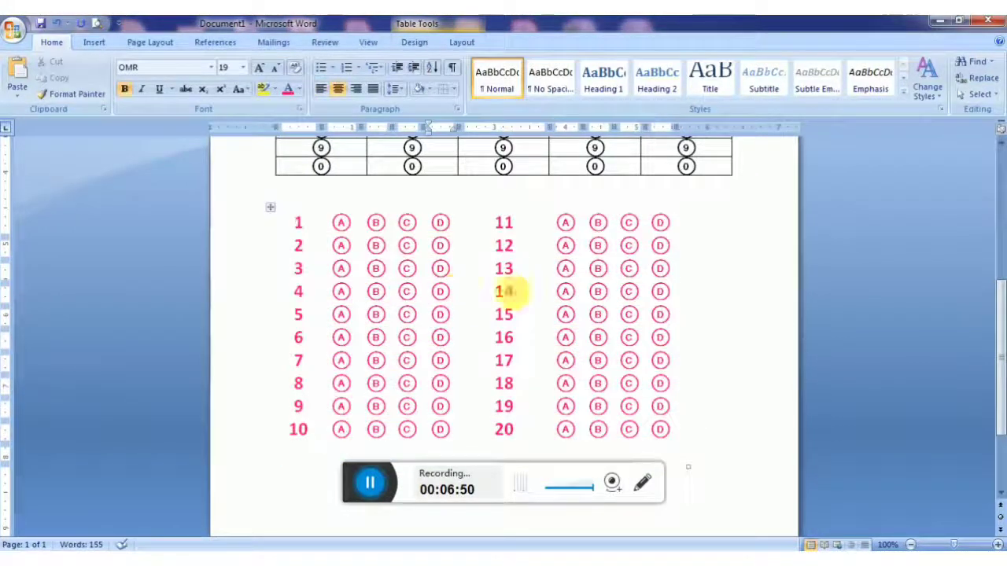
{"action": "left_click_drag", "start_coordinate": [998, 315], "coordinate": [999, 146]}
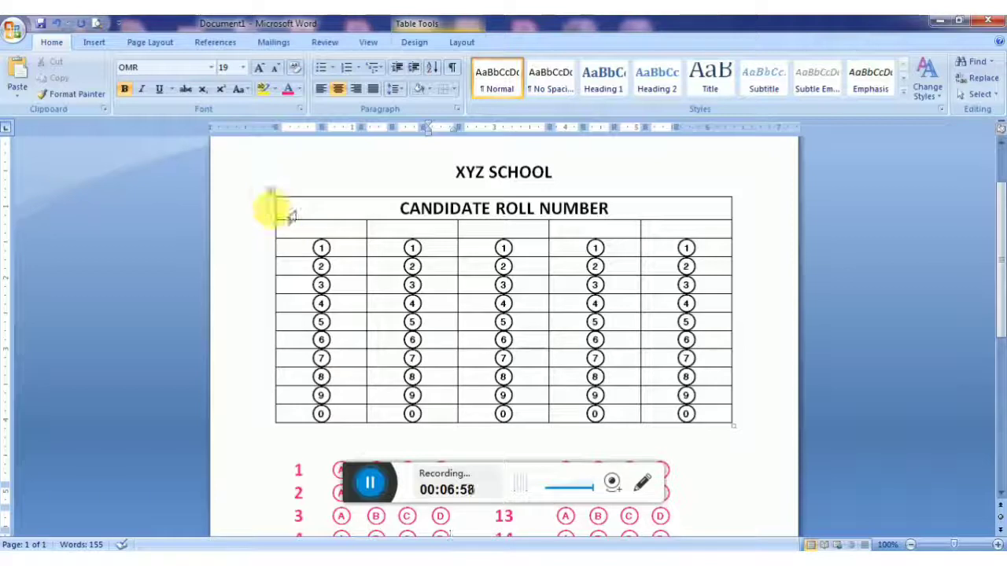
Step: Colour the whole roll-number table with the recently used pink
{"action": "left_click", "coordinate": [270, 192]}
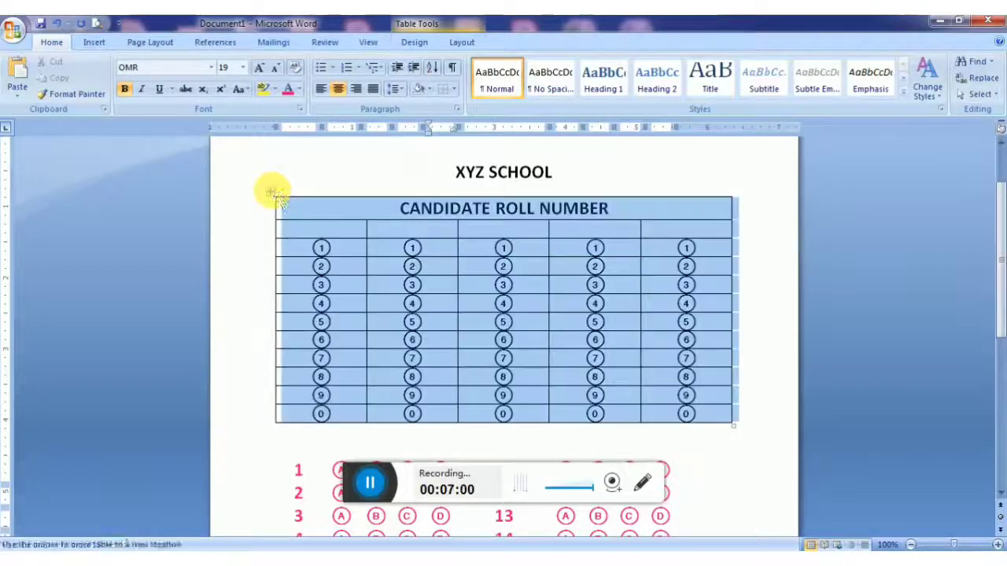
{"action": "left_click", "coordinate": [297, 88]}
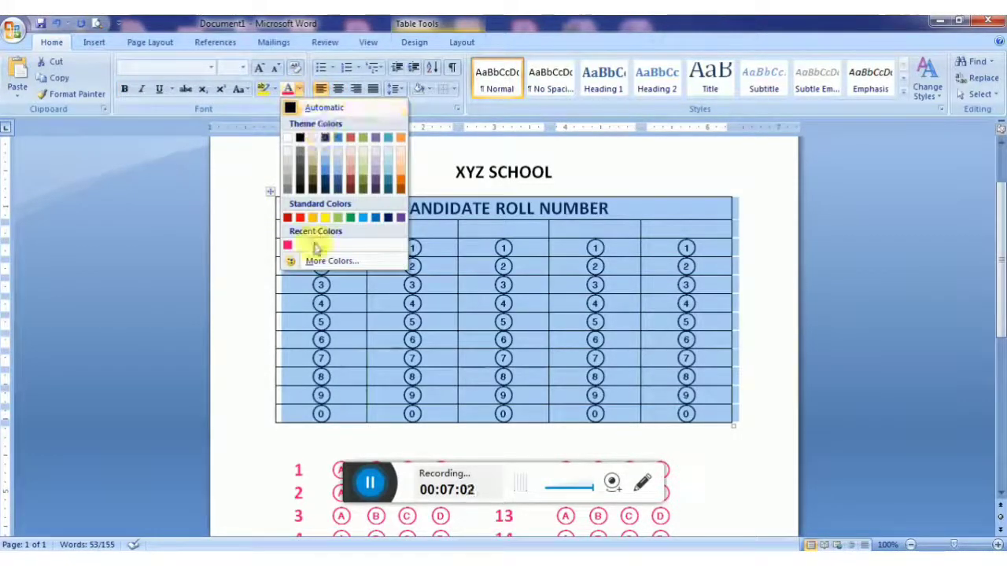
{"action": "left_click", "coordinate": [290, 245]}
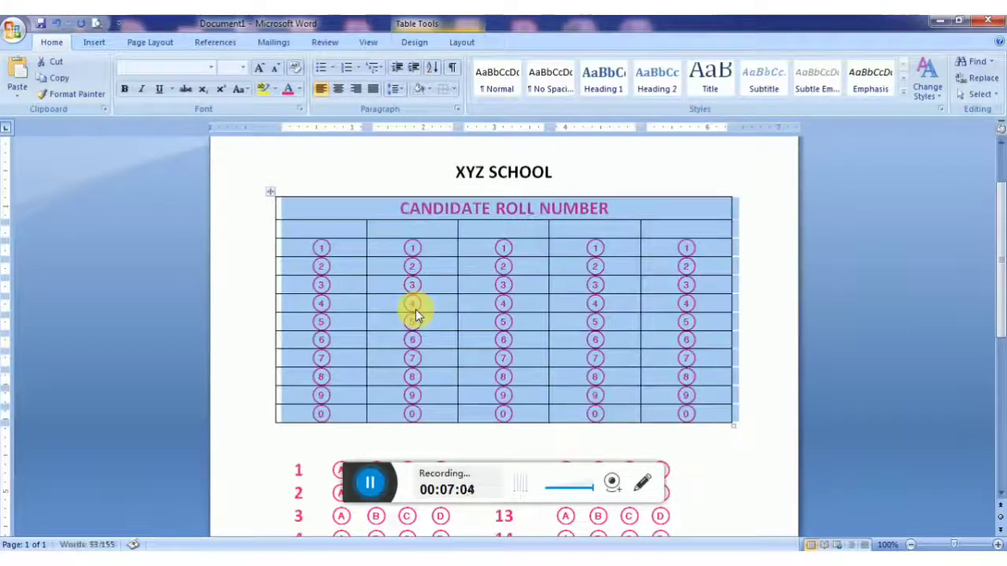
{"action": "left_click", "coordinate": [414, 310]}
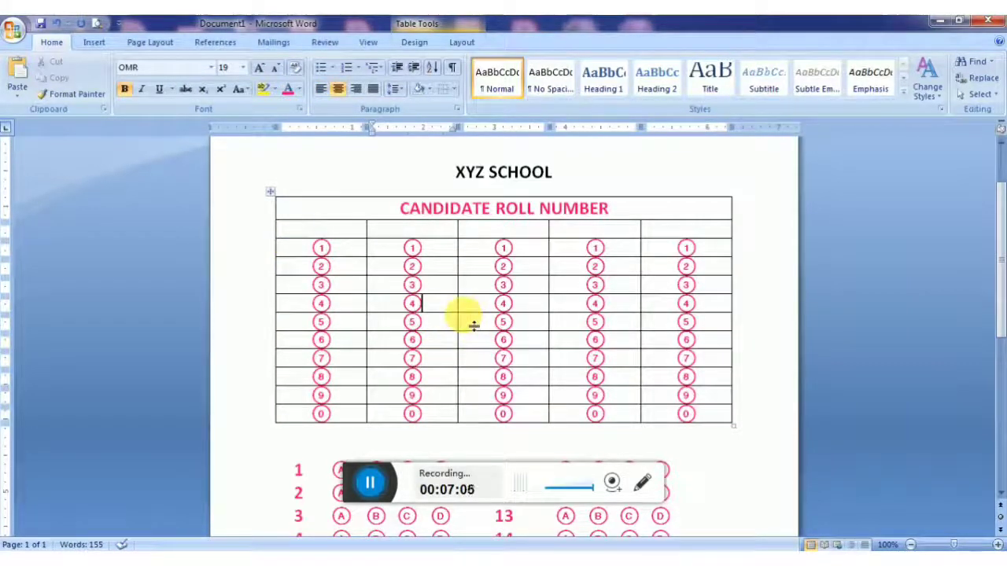
Step: Remove the borders from the circled-digit rows of the roll-number table
{"action": "left_click", "coordinate": [269, 193]}
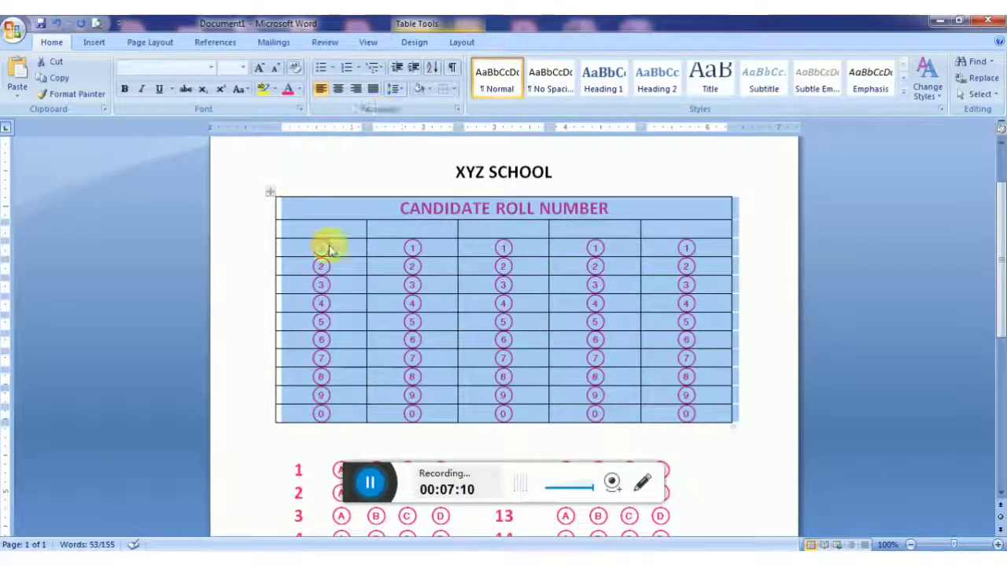
{"action": "left_click", "coordinate": [330, 250]}
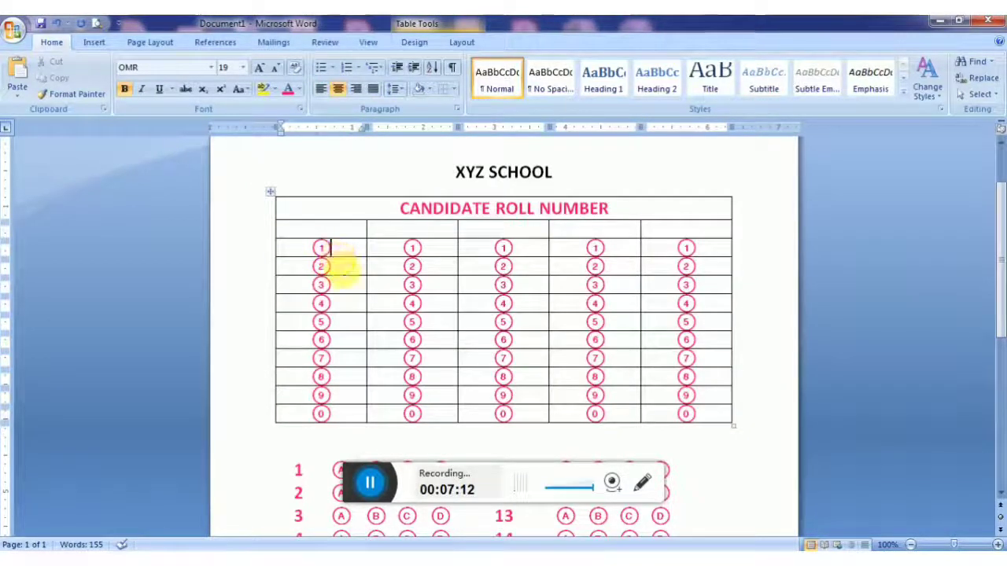
{"action": "left_click_drag", "start_coordinate": [338, 250], "coordinate": [686, 417]}
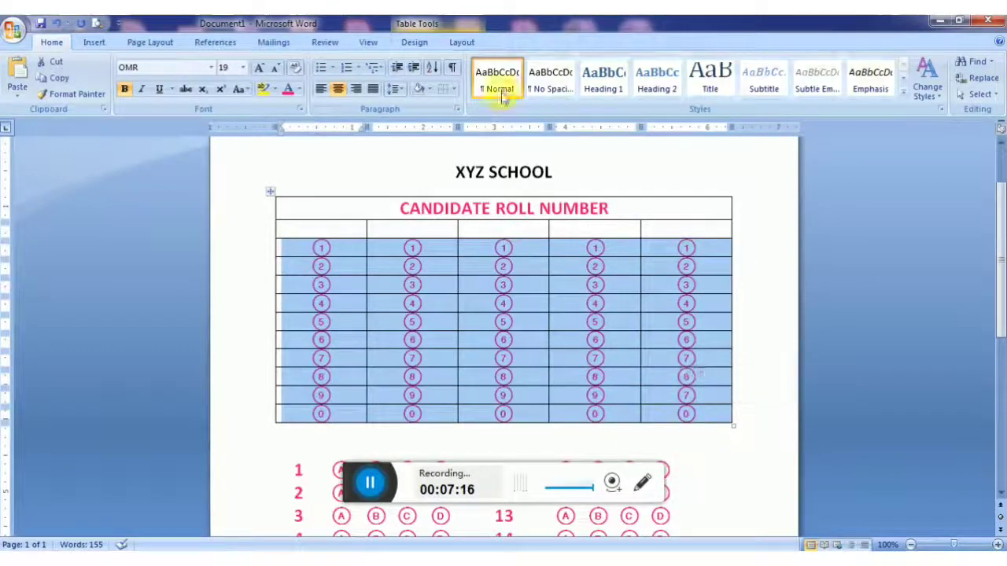
{"action": "left_click", "coordinate": [441, 88]}
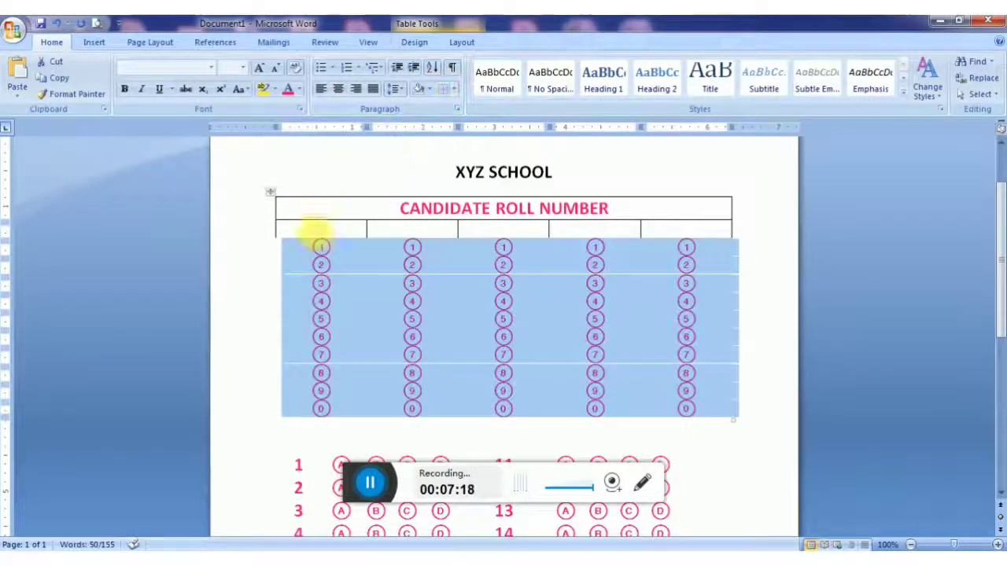
{"action": "left_click", "coordinate": [321, 236]}
Step: Give the empty row under CANDIDATE ROLL NUMBER all borders
{"action": "left_click_drag", "start_coordinate": [315, 228], "coordinate": [658, 228]}
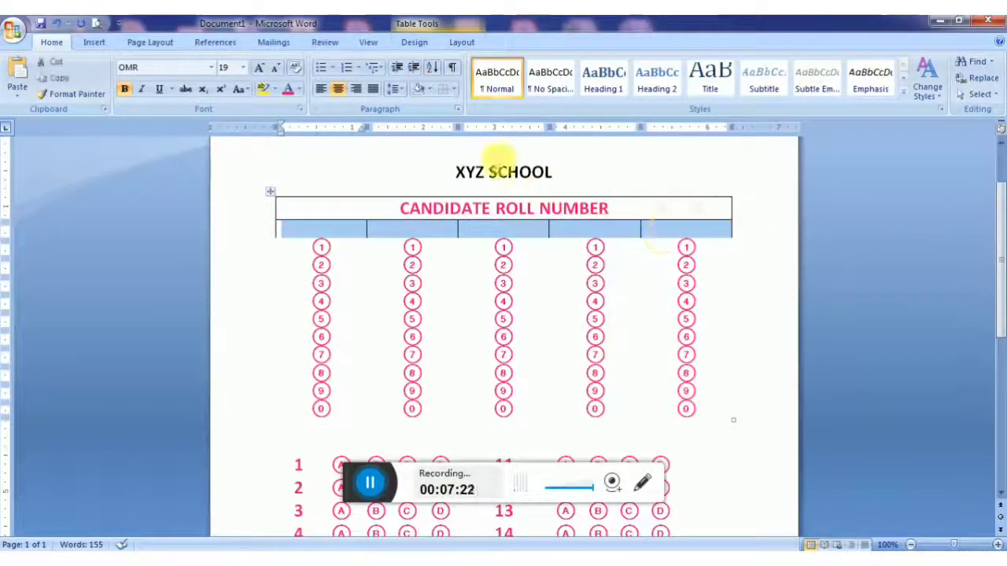
{"action": "left_click", "coordinate": [455, 91]}
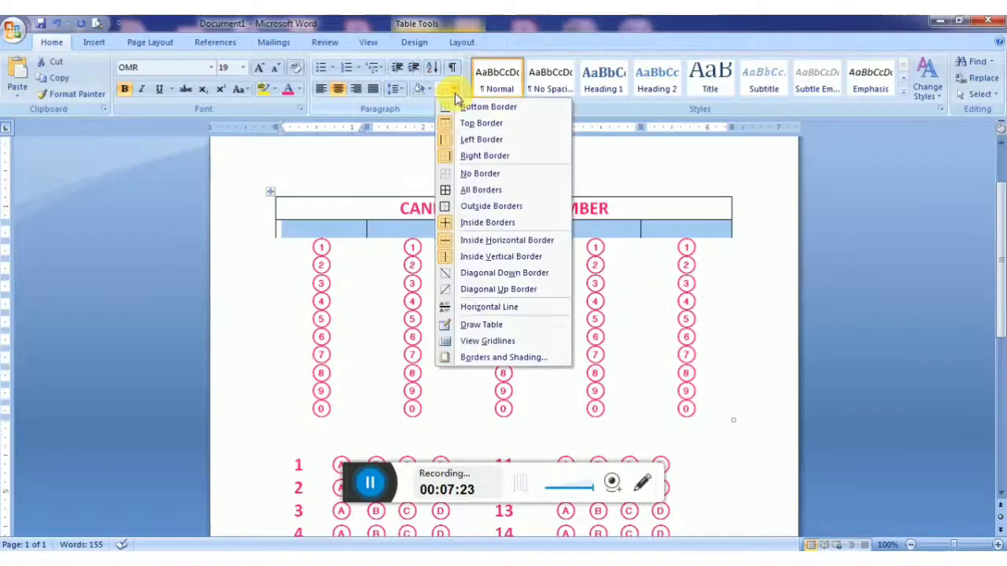
{"action": "left_click", "coordinate": [474, 191]}
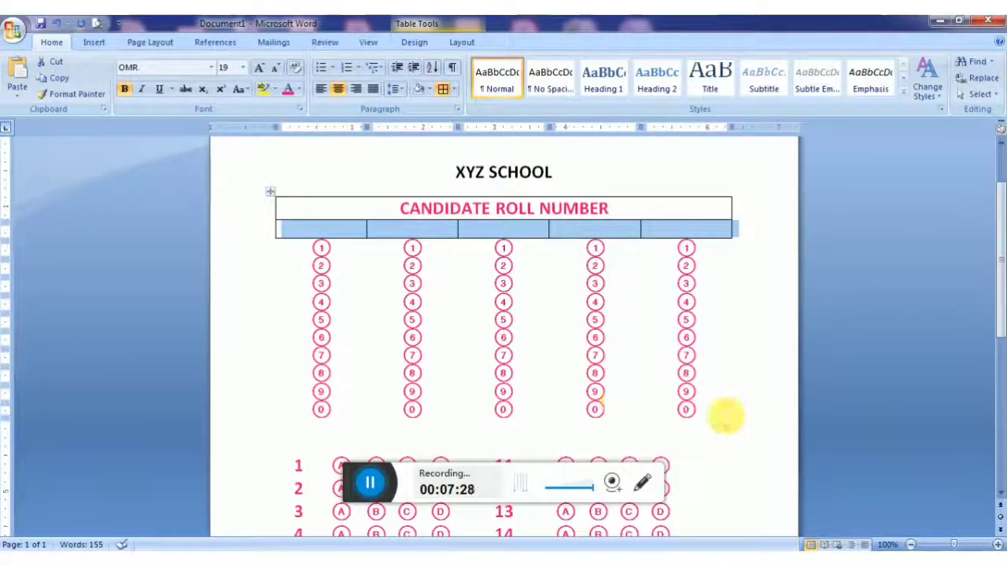
{"action": "left_click_drag", "start_coordinate": [995, 243], "coordinate": [997, 376]}
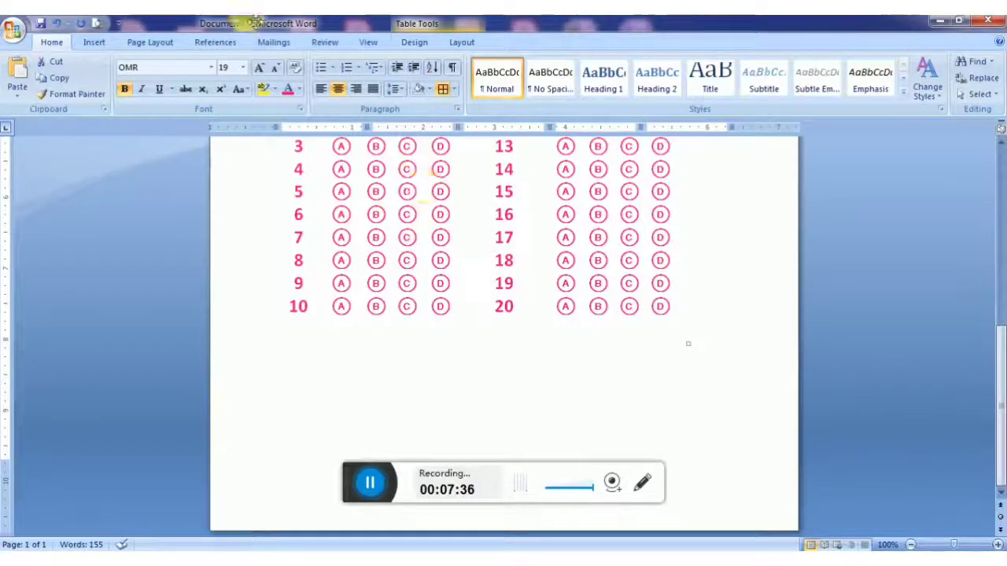
Step: Insert a two-column table on the empty line below the 20-question answer grid
{"action": "left_click", "coordinate": [98, 44]}
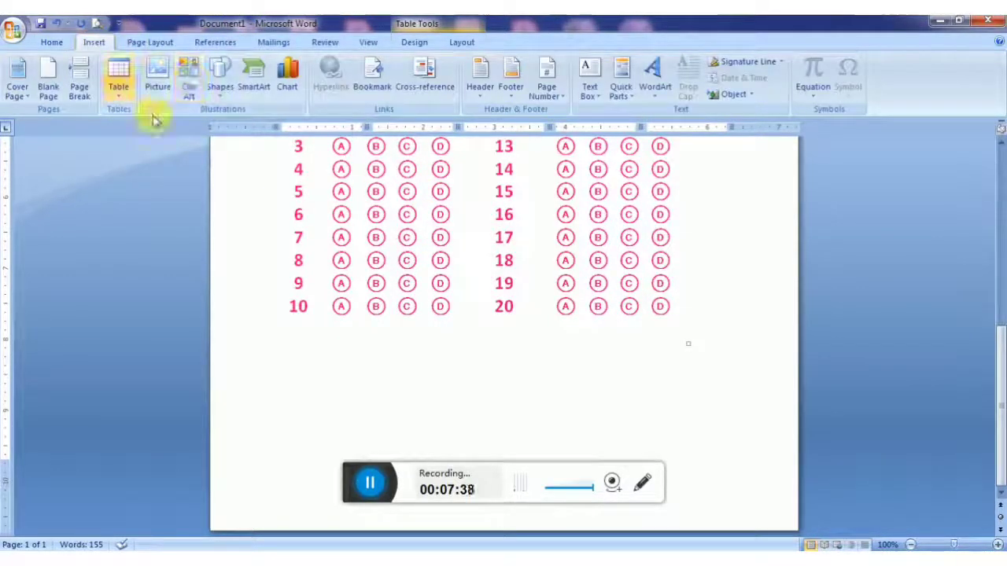
{"action": "left_click", "coordinate": [118, 74]}
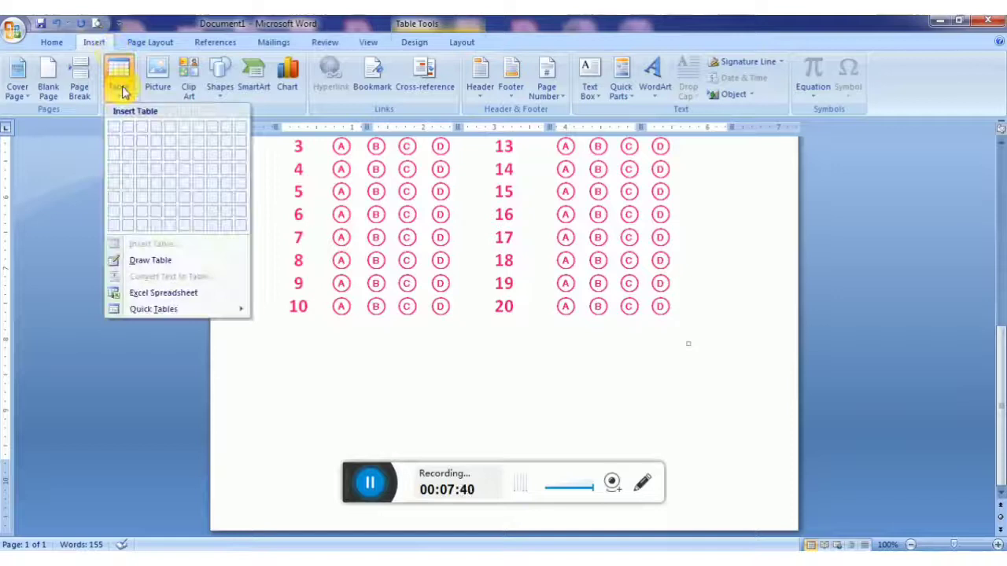
{"action": "left_click", "coordinate": [293, 373]}
{"action": "left_click", "coordinate": [342, 382]}
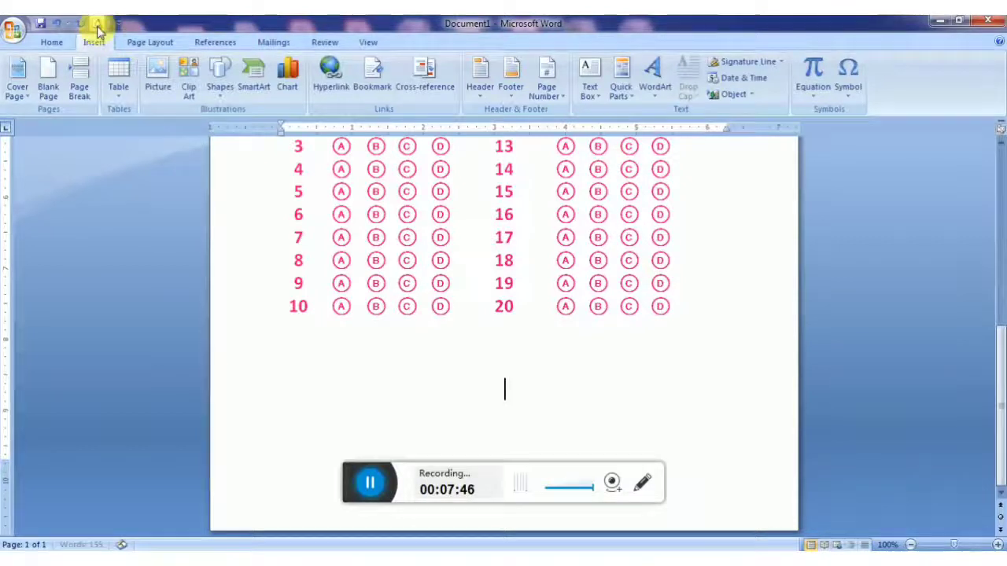
{"action": "left_click", "coordinate": [118, 75]}
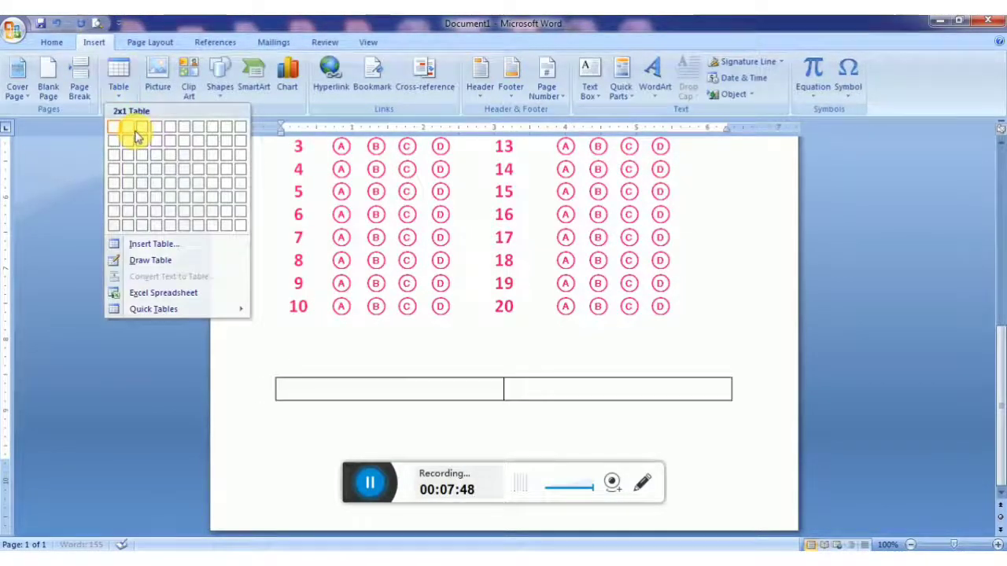
{"action": "left_click", "coordinate": [134, 128]}
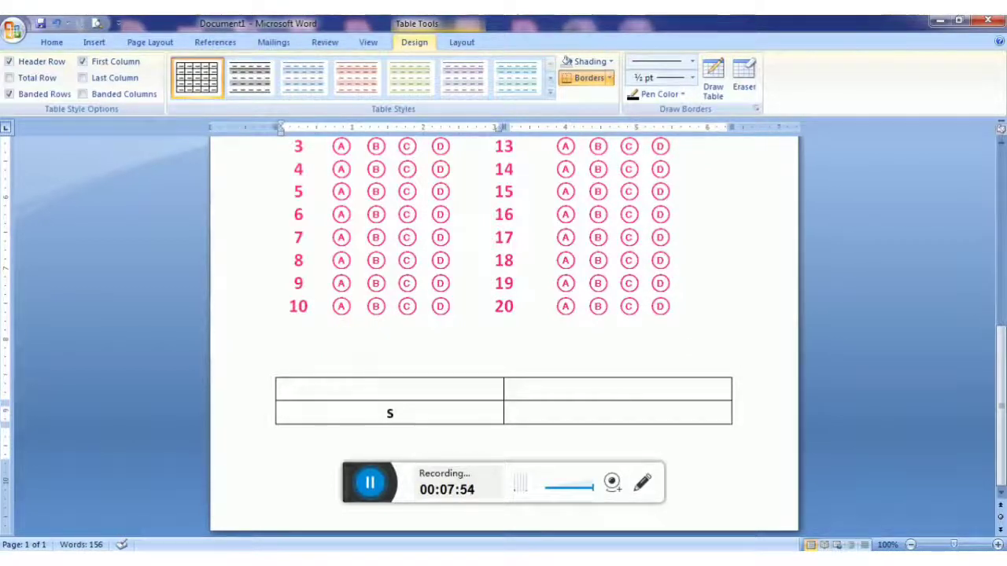
{"action": "type", "text": "S"}
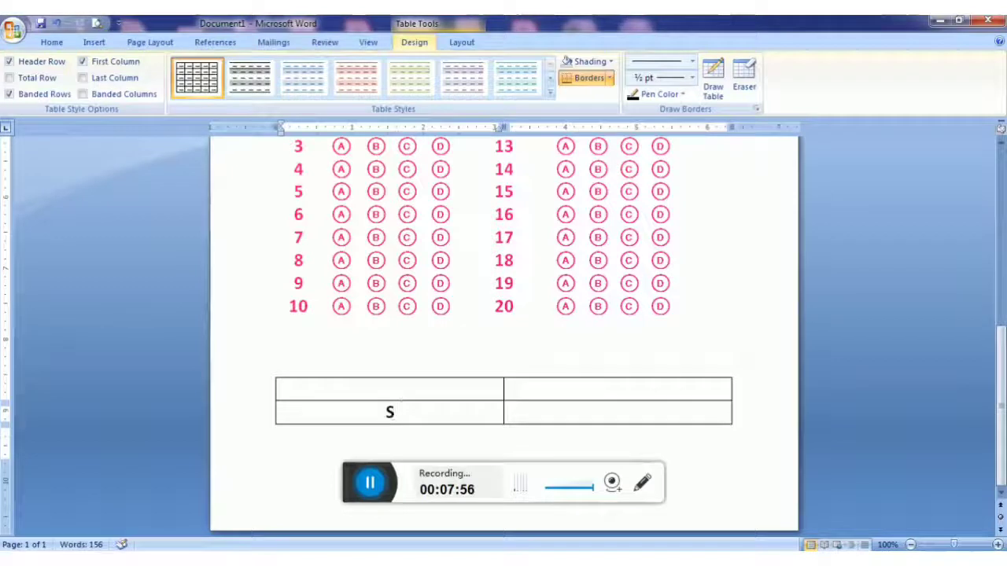
{"action": "key", "text": "Caps_Lock"}
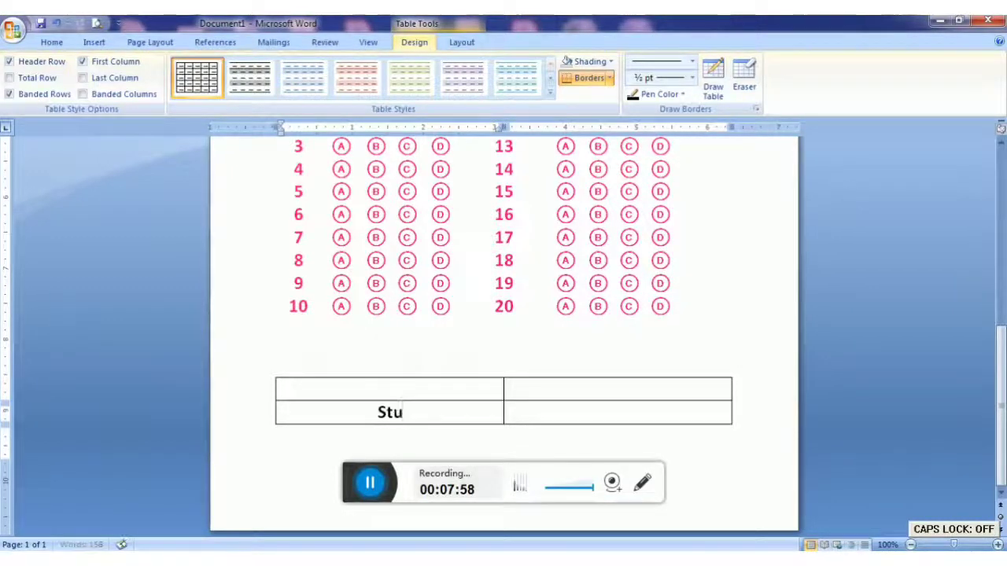
Step: Type 'Students Signature' and 'Invigilator Signature' in the bottom cells, removing stray top-row text
{"action": "type", "text": "dent"}
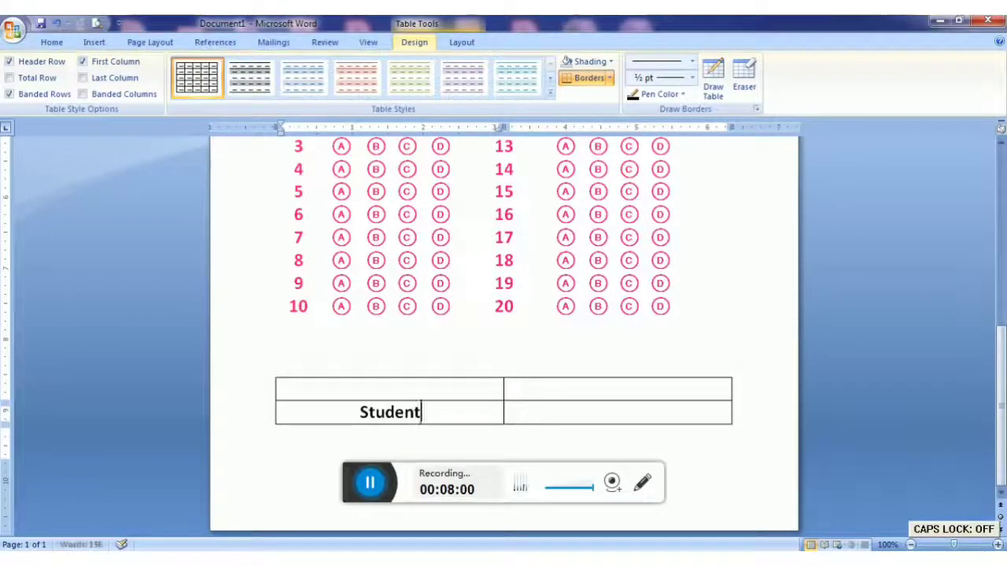
{"action": "type", "text": "s Signature"}
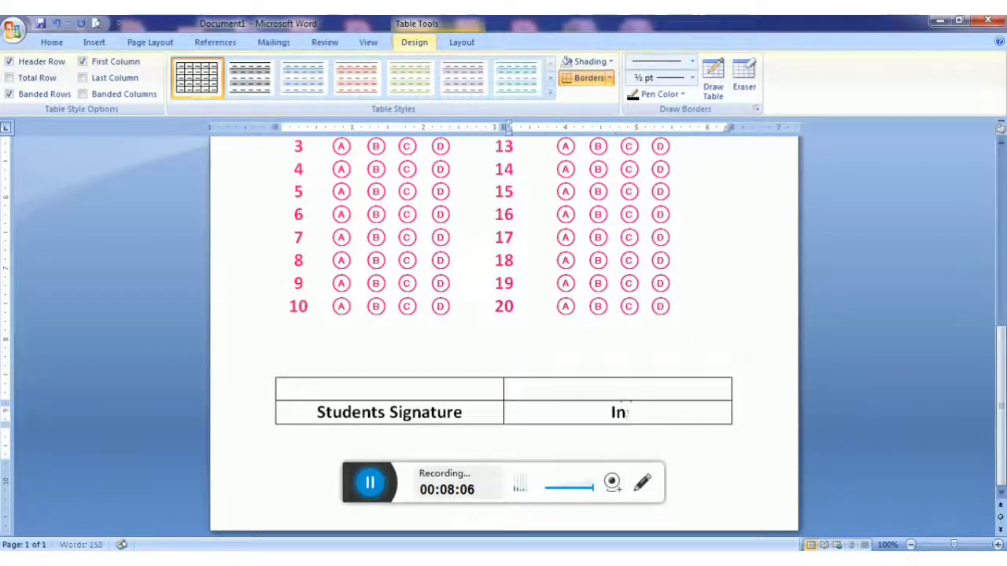
{"action": "type", "text": "i"}
{"action": "type", "text": "i"}
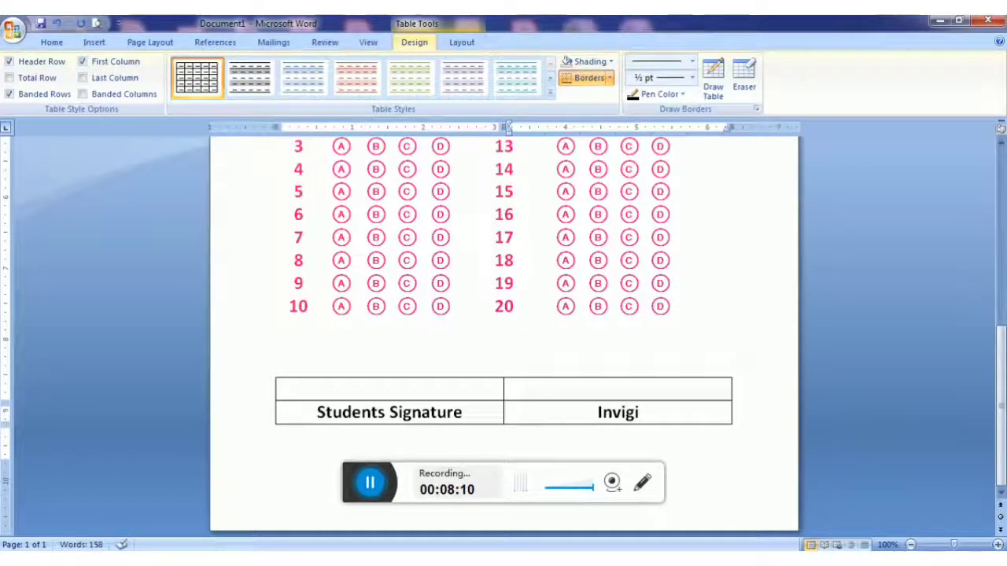
{"action": "type", "text": "tor"}
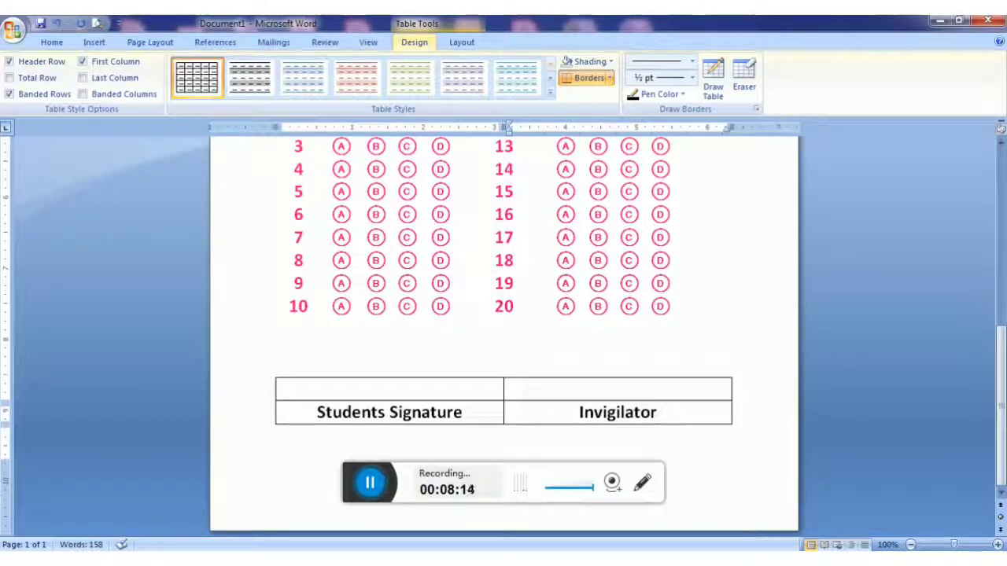
{"action": "left_click", "coordinate": [618, 389]}
{"action": "type", "text": "Si"}
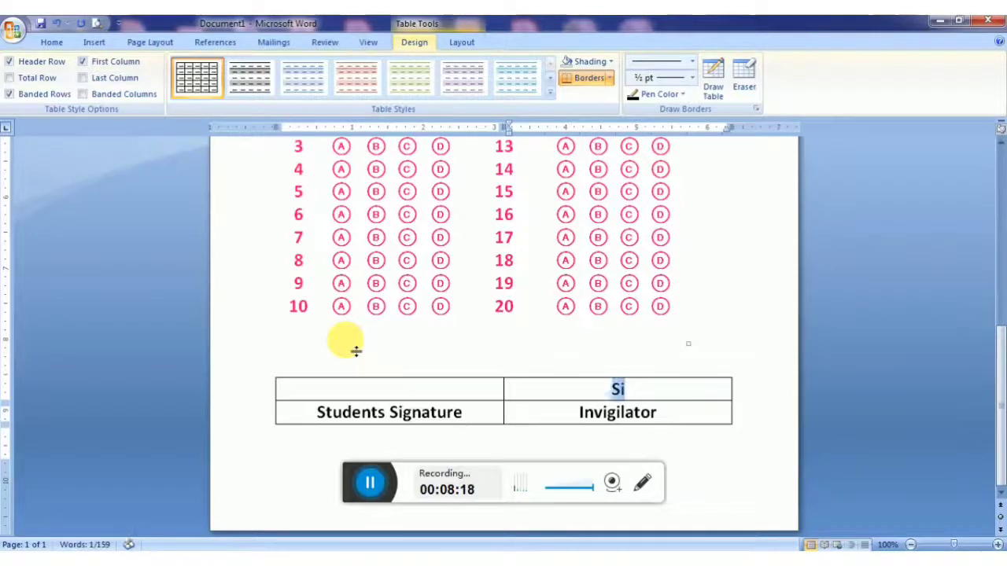
{"action": "key", "text": "shift+Left"}
{"action": "key", "text": "shift+Left"}
{"action": "key", "text": "shift+Left"}
{"action": "key", "text": "ctrl+z"}
{"action": "key", "text": "ctrl+z"}
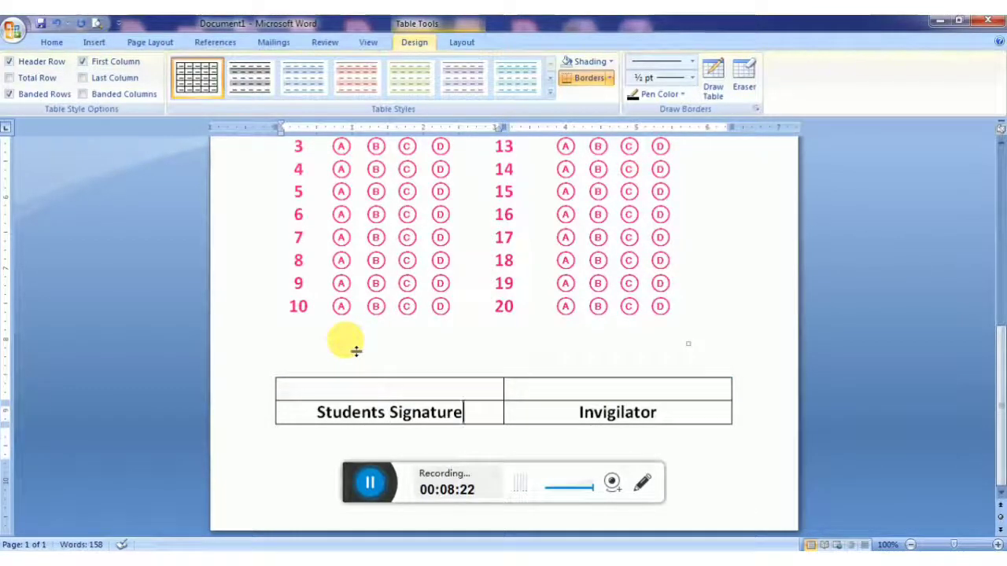
{"action": "type", "text": "Signature"}
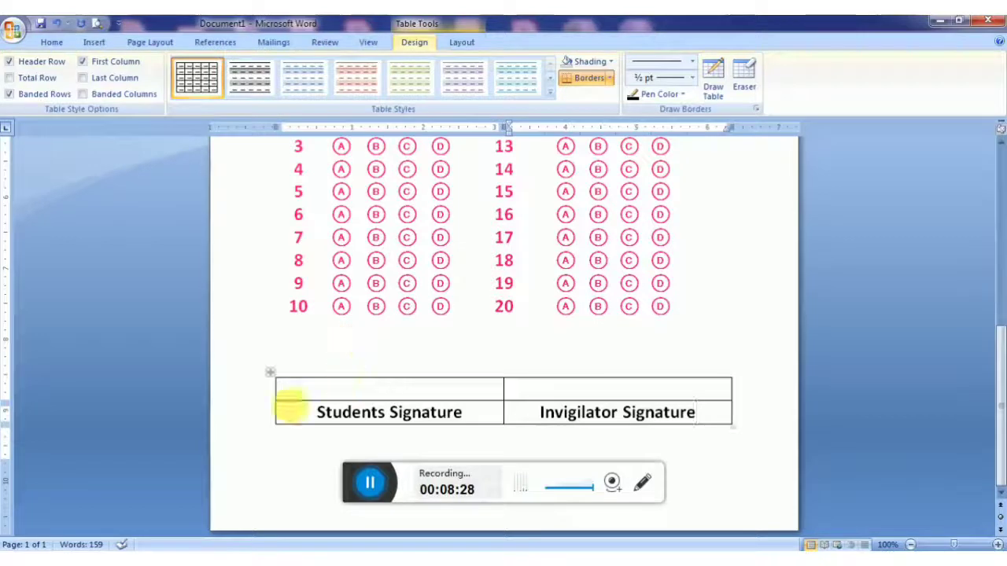
Step: Make the signature table's top row taller and lower the bottom margin to keep it on page 1
{"action": "mouse_move", "coordinate": [313, 424]}
{"action": "left_mouse_down"}
{"action": "mouse_move", "coordinate": [310, 458]}
{"action": "mouse_move", "coordinate": [299, 449]}
{"action": "left_mouse_up"}
{"action": "left_click", "coordinate": [292, 318]}
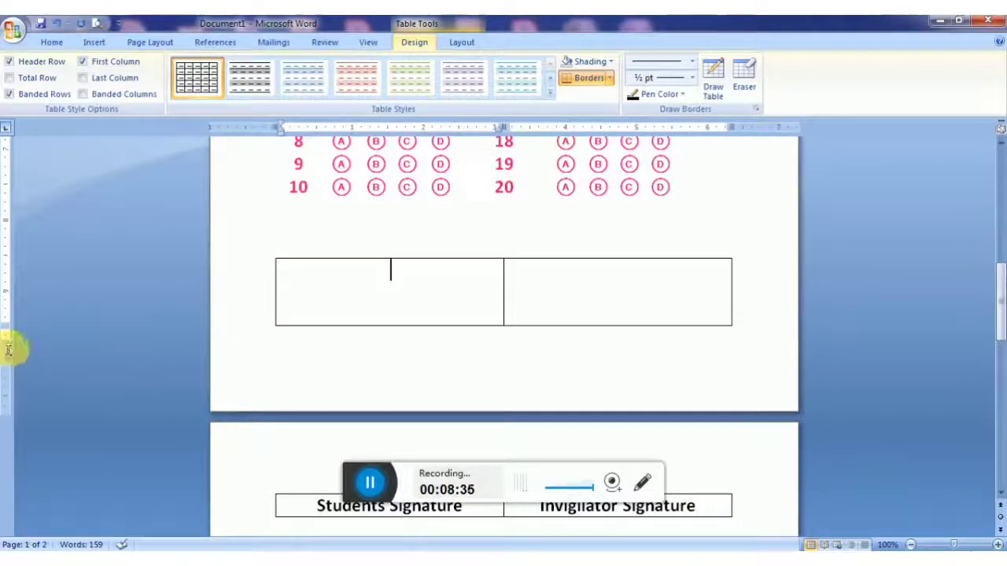
{"action": "left_click_drag", "start_coordinate": [8, 350], "coordinate": [9, 387]}
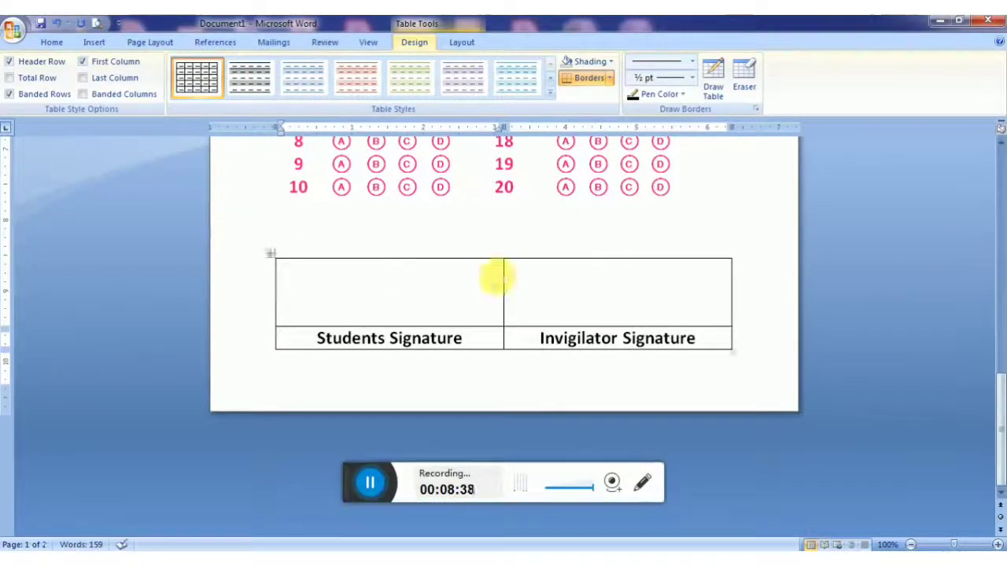
Step: Colour the signature table's labels pink
{"action": "left_click", "coordinate": [277, 257]}
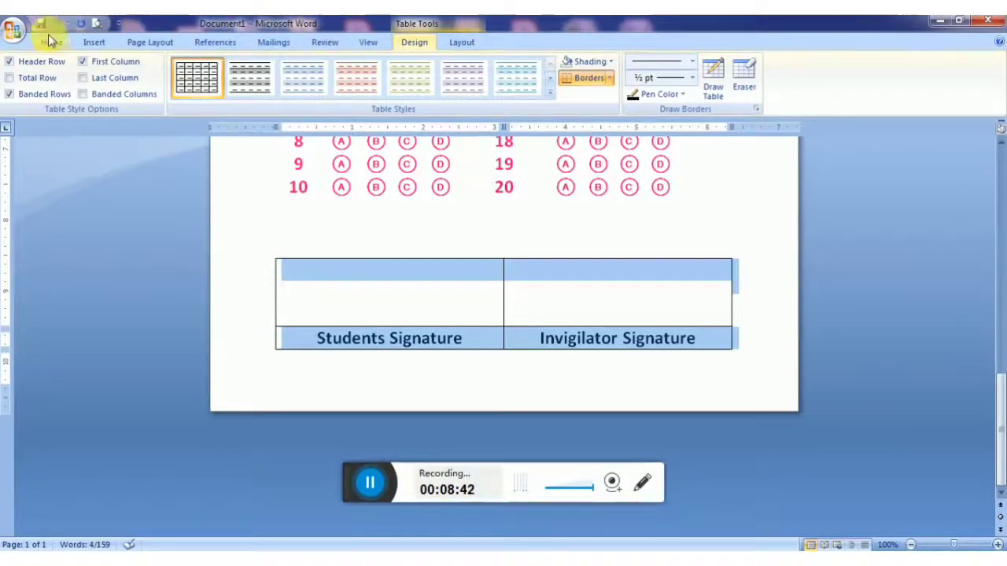
{"action": "left_click", "coordinate": [50, 39]}
{"action": "left_click", "coordinate": [302, 89]}
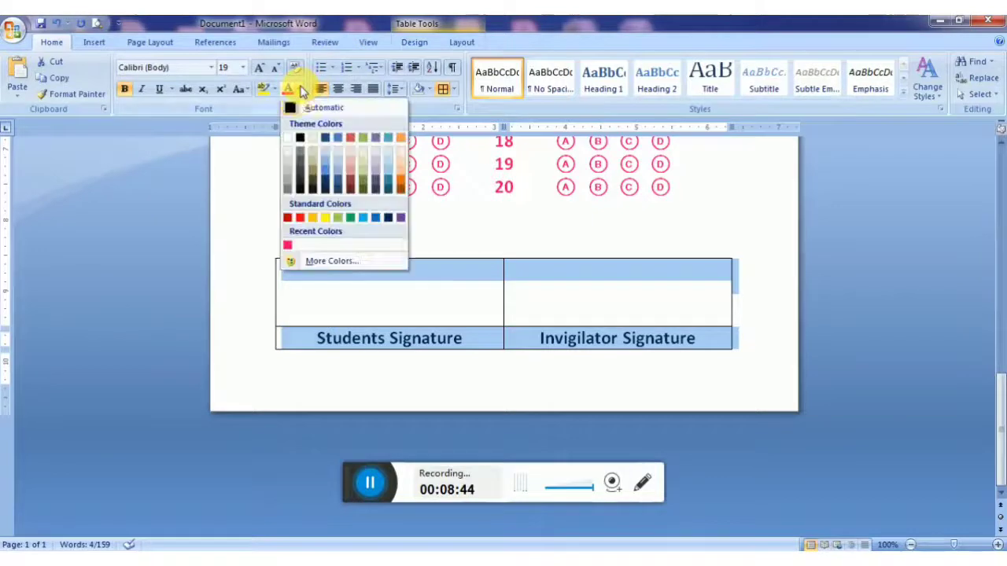
{"action": "left_click", "coordinate": [287, 244]}
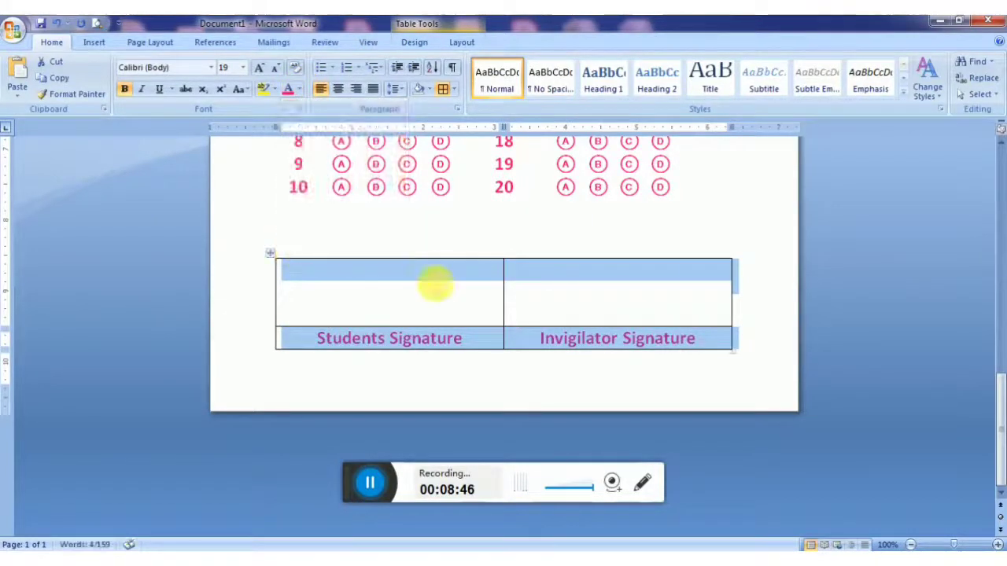
{"action": "left_click_drag", "start_coordinate": [995, 411], "coordinate": [996, 184]}
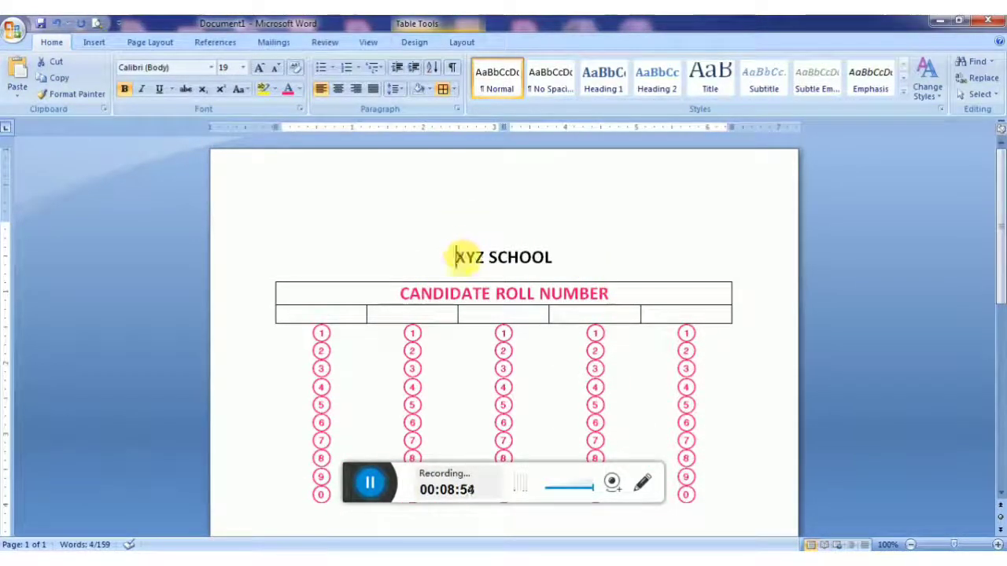
Step: Colour the XYZ SCHOOL heading pink
{"action": "left_click_drag", "start_coordinate": [462, 257], "coordinate": [561, 257]}
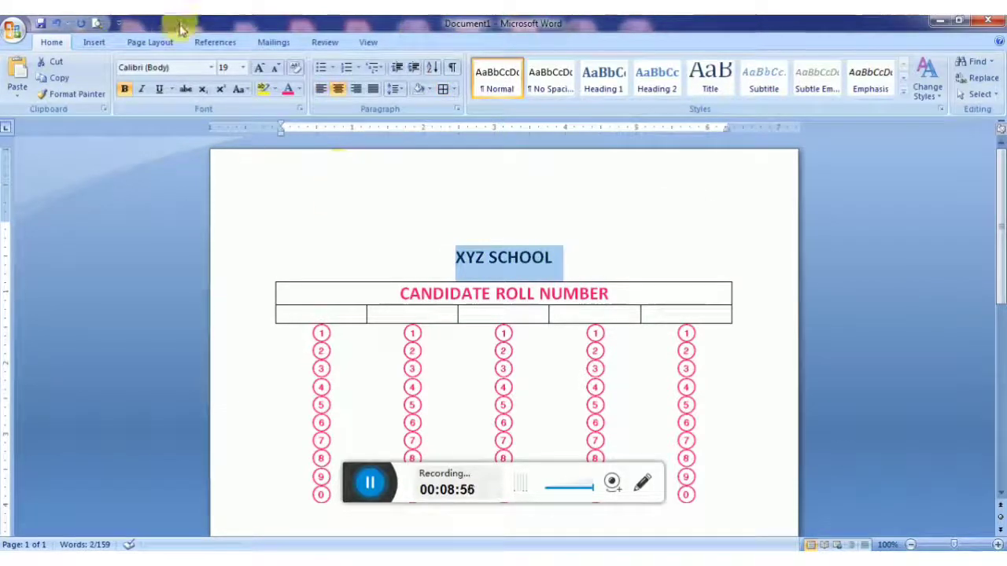
{"action": "left_click", "coordinate": [297, 89]}
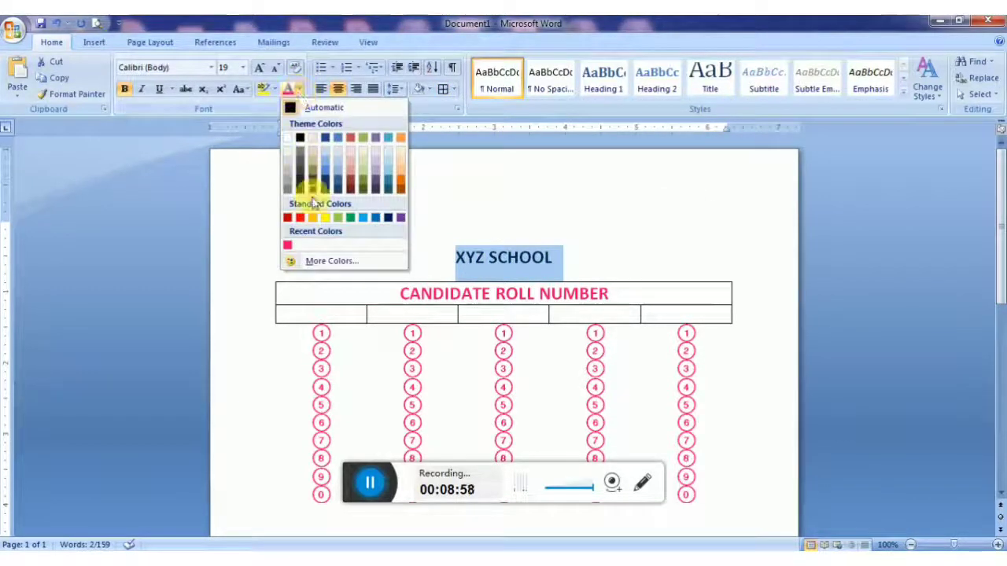
{"action": "left_click", "coordinate": [287, 245]}
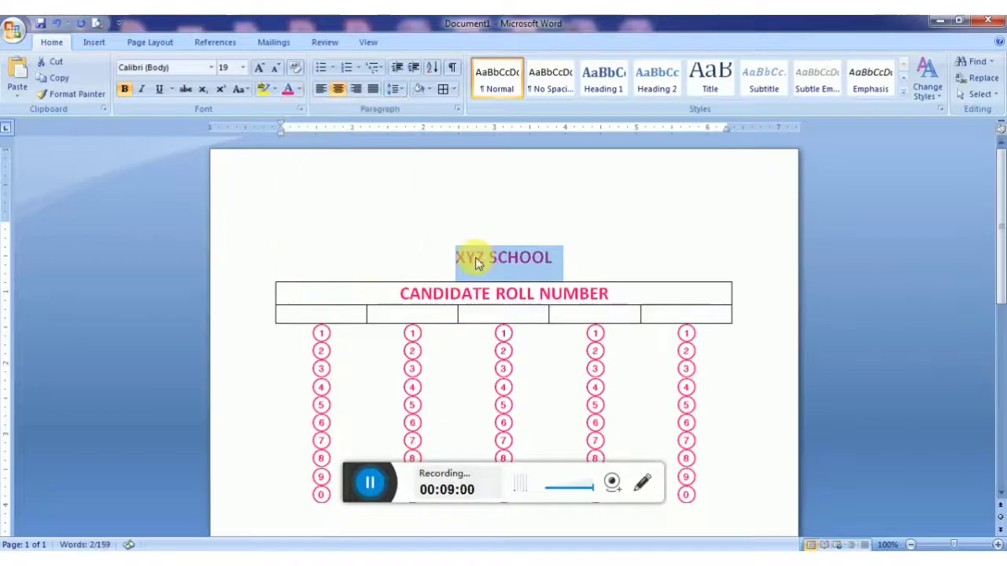
Step: Add a left-aligned line below the heading reading 'Subject: ……' and 'Test No.……'
{"action": "left_click", "coordinate": [558, 259]}
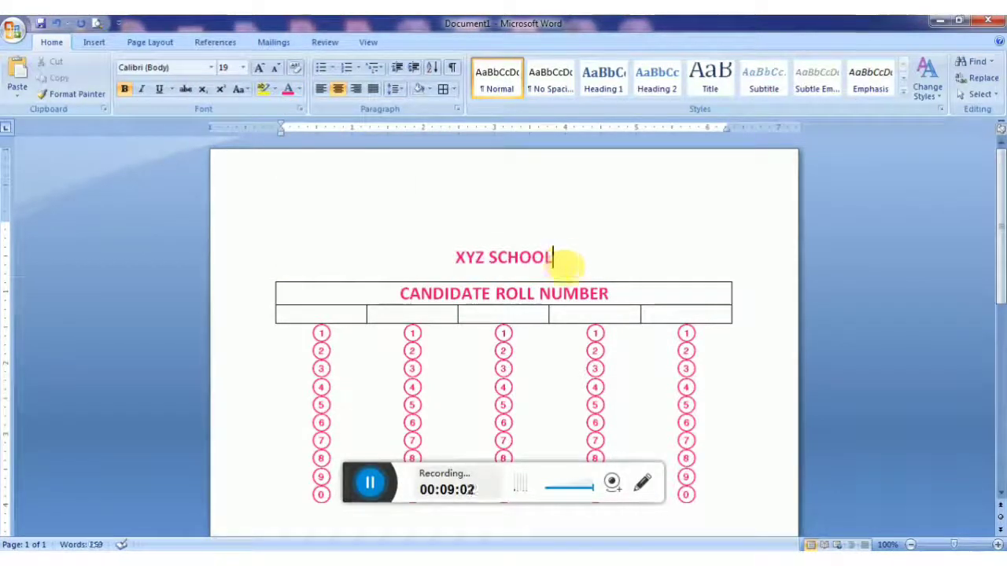
{"action": "key", "text": "Return"}
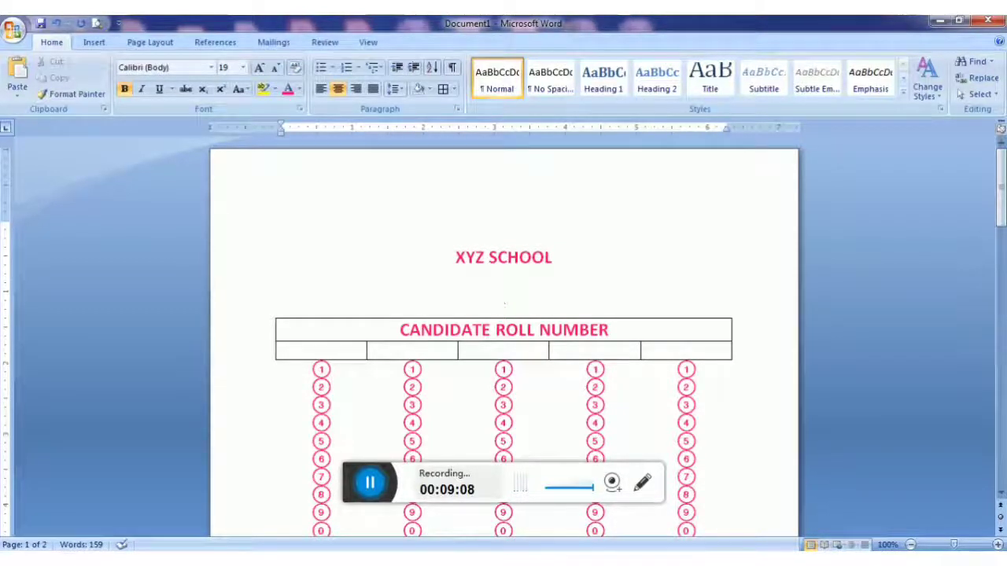
{"action": "key", "text": "ctrl+l"}
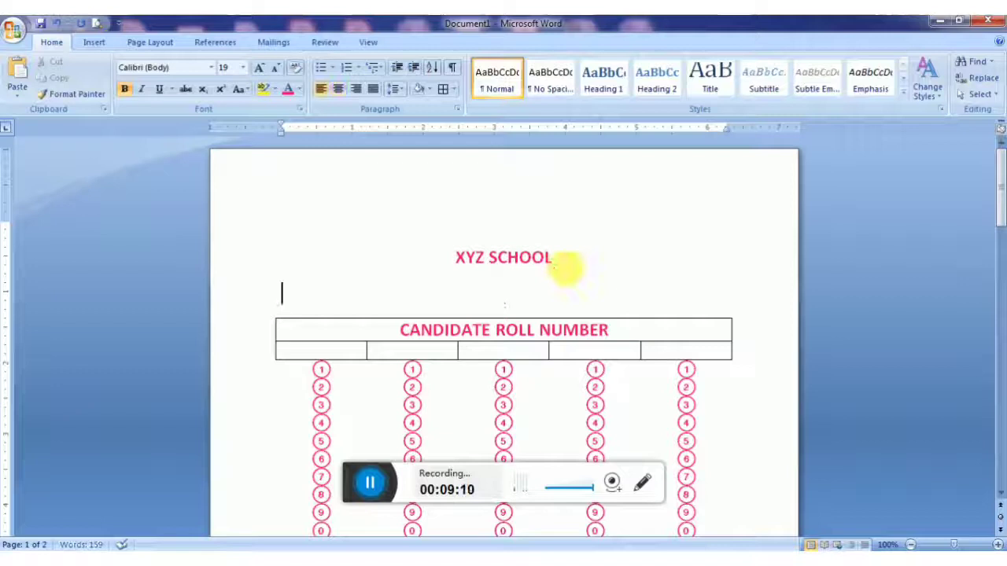
{"action": "type", "text": "Subject:"}
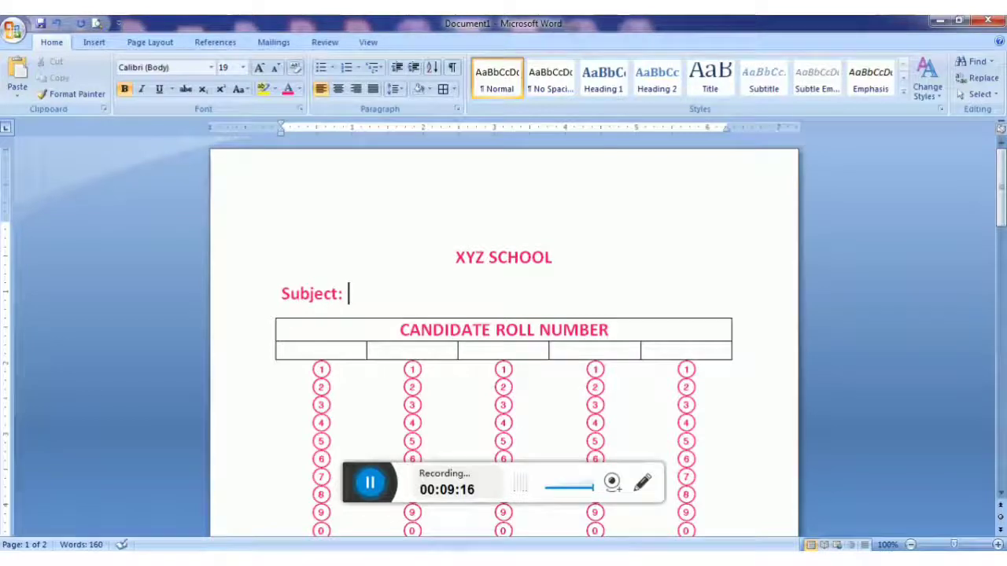
{"action": "type", "text": "......................\t"}
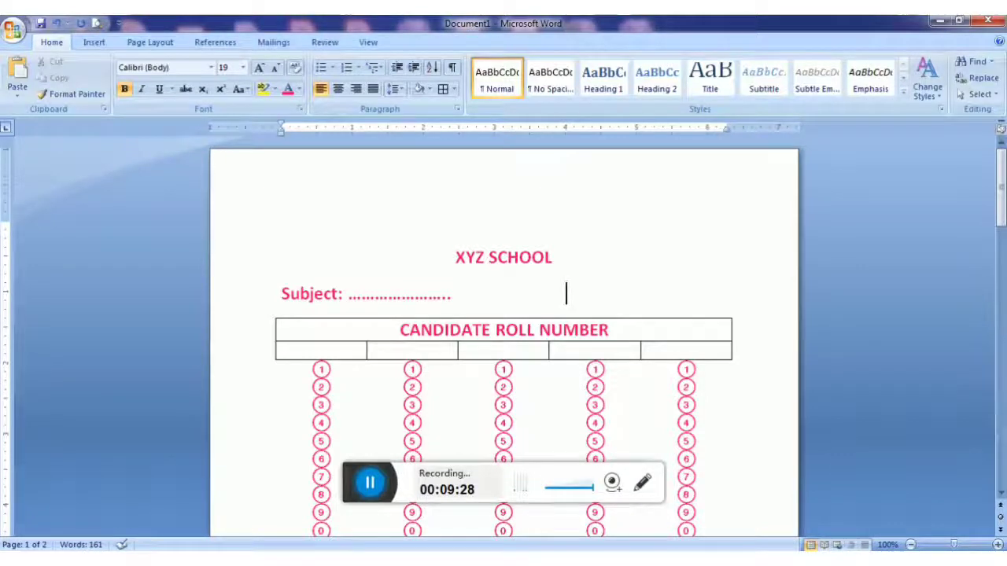
{"action": "type", "text": "Tes"}
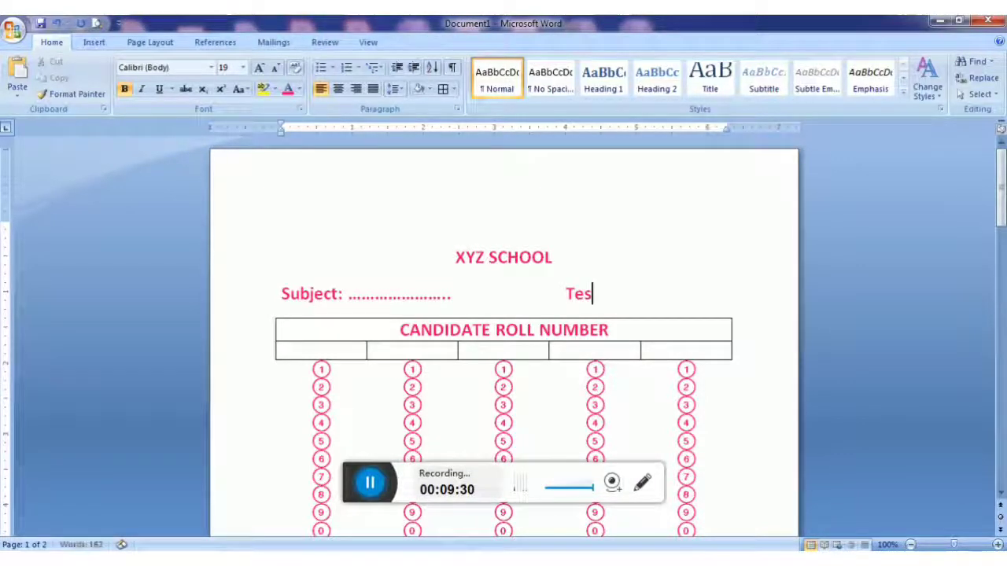
{"action": "type", "text": "t No"}
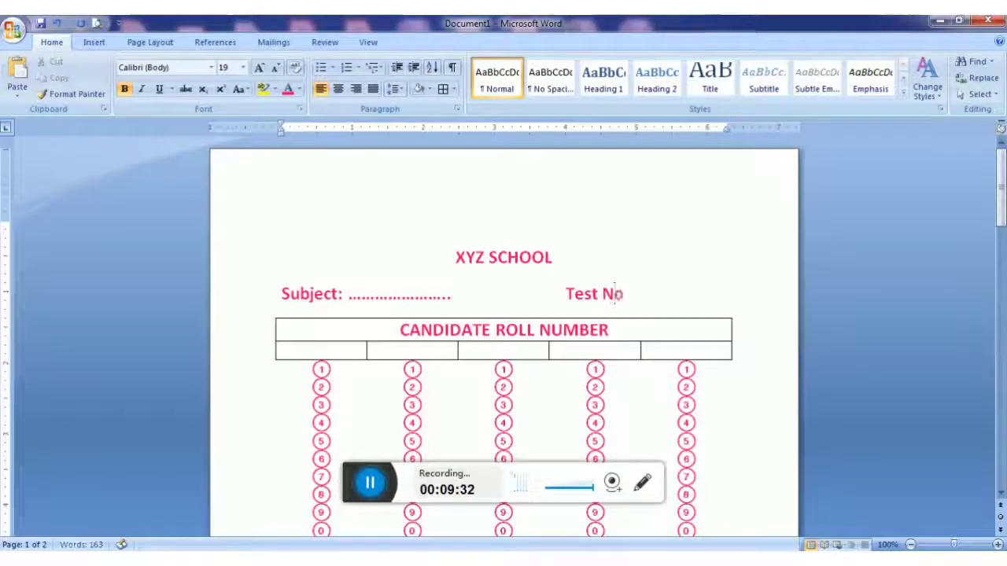
{"action": "type", "text": ".............."}
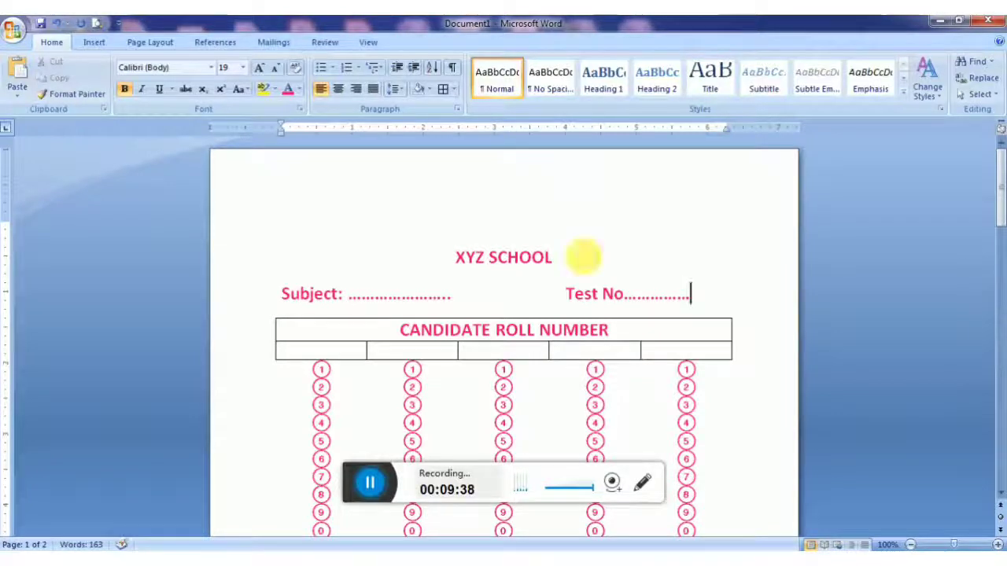
{"action": "left_click_drag", "start_coordinate": [1000, 185], "coordinate": [1003, 299]}
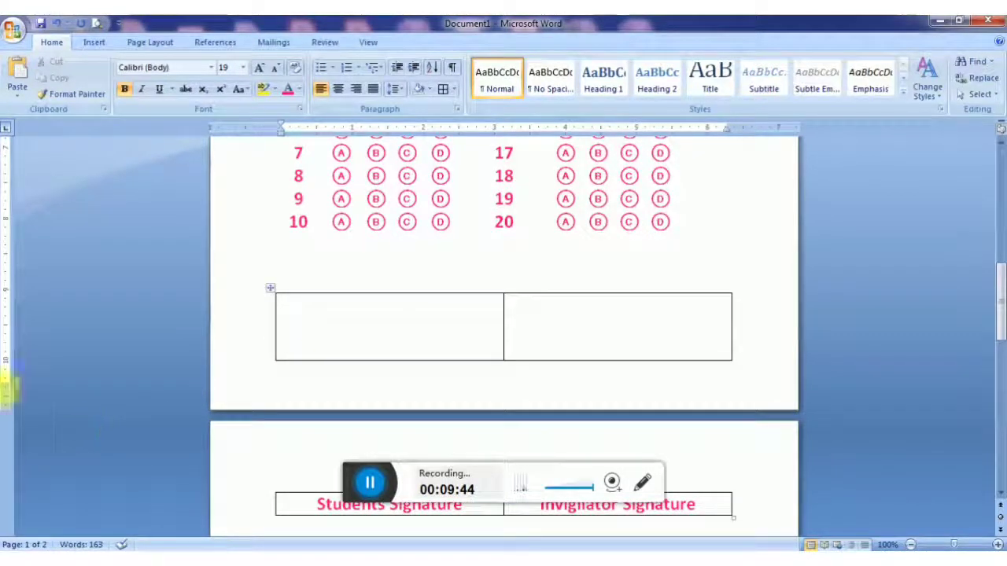
Step: Save the answer sheet as the Word document 'XYZ SCHOOL' in F:\kalanjiyam\youtube
{"action": "scroll", "coordinate": [12, 397], "scroll_direction": "up", "scroll_amount": 10}
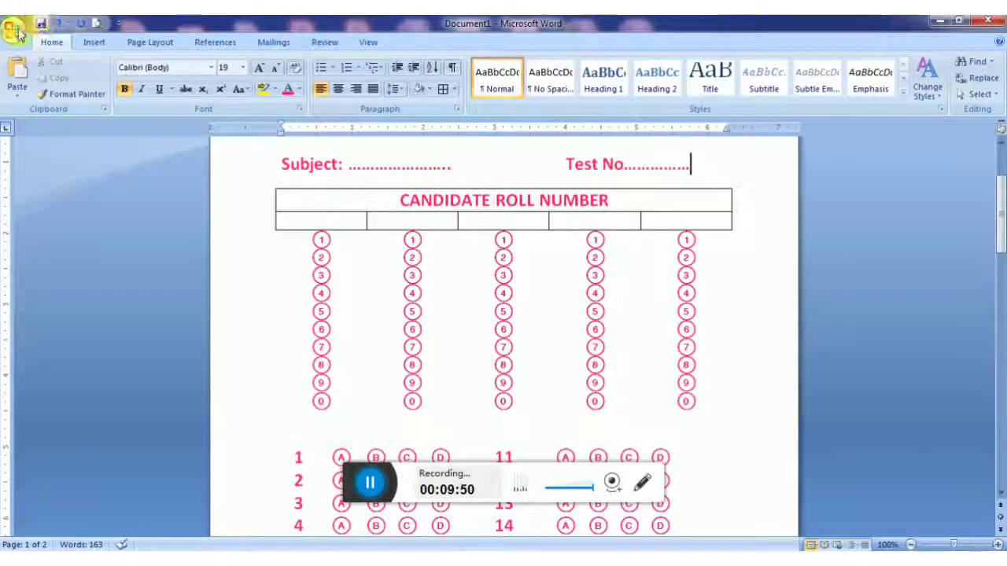
{"action": "left_click", "coordinate": [41, 23]}
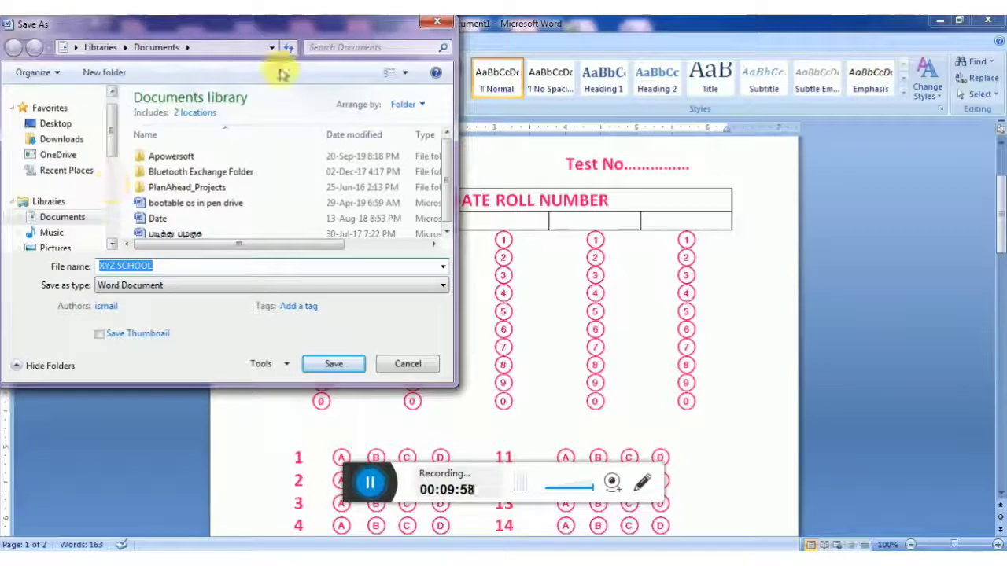
{"action": "scroll", "coordinate": [109, 228], "scroll_direction": "down", "scroll_amount": 3}
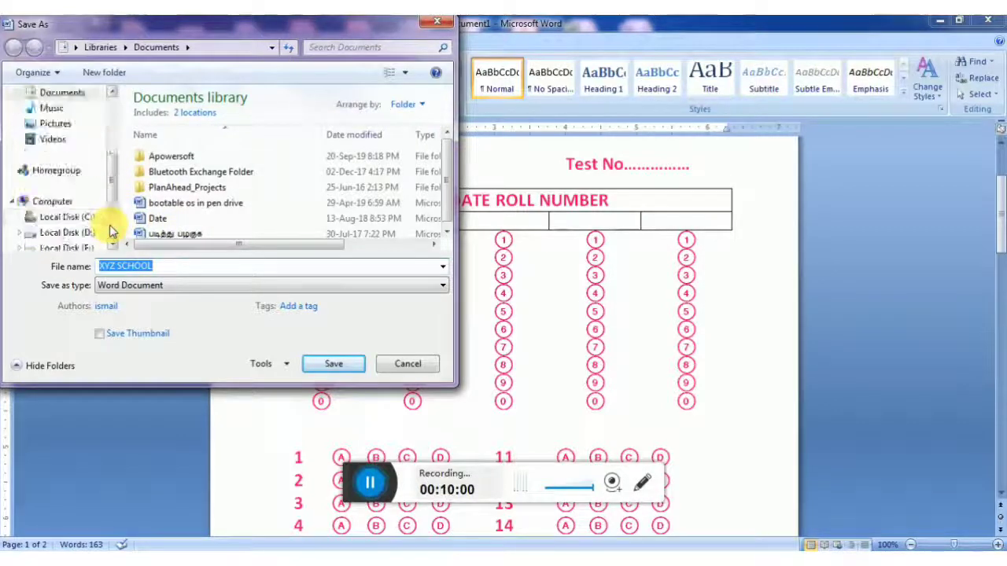
{"action": "scroll", "coordinate": [108, 228], "scroll_direction": "down", "scroll_amount": 3}
{"action": "left_click", "coordinate": [71, 171]}
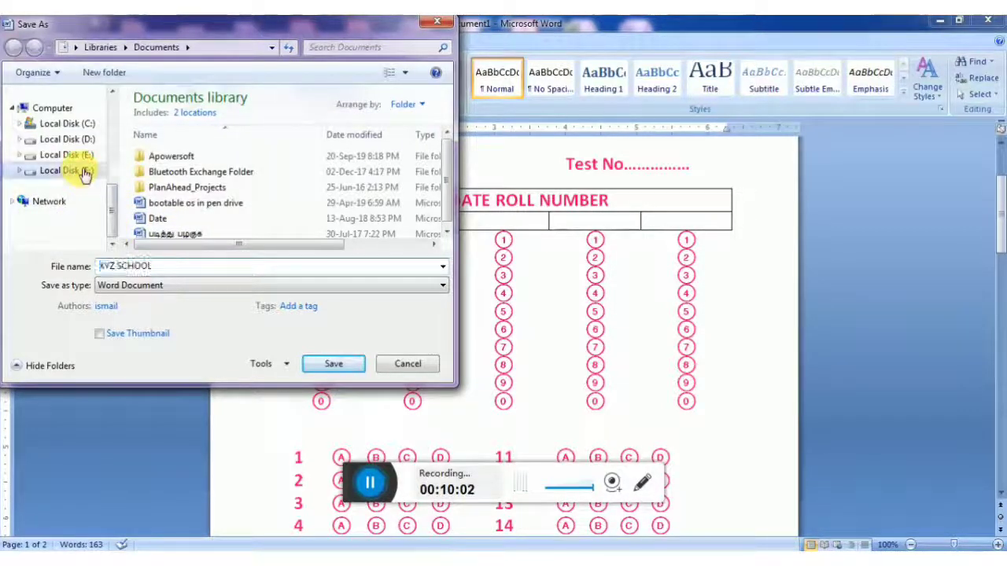
{"action": "left_click", "coordinate": [208, 165]}
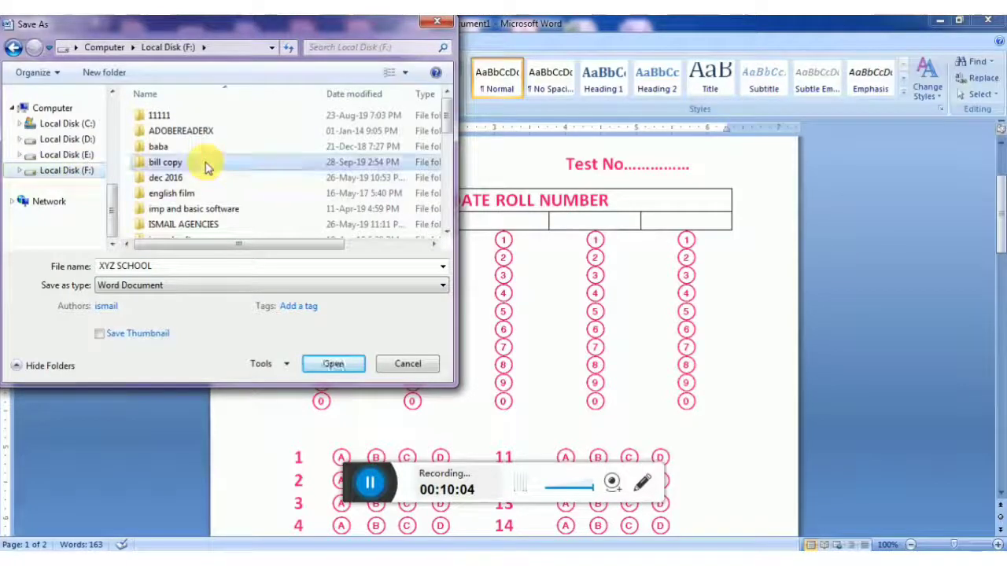
{"action": "key", "text": "k"}
{"action": "key", "text": "Return"}
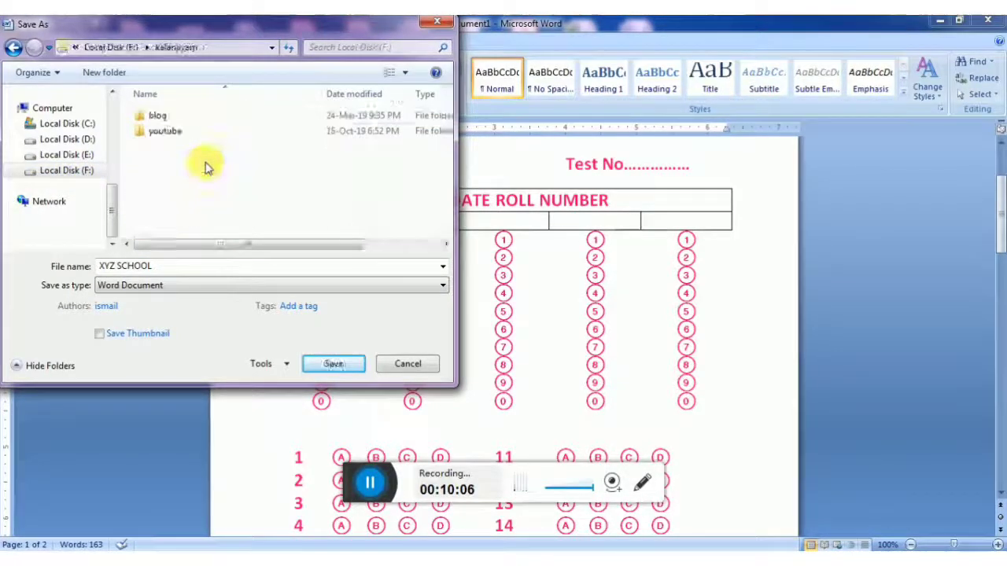
{"action": "left_click", "coordinate": [209, 132]}
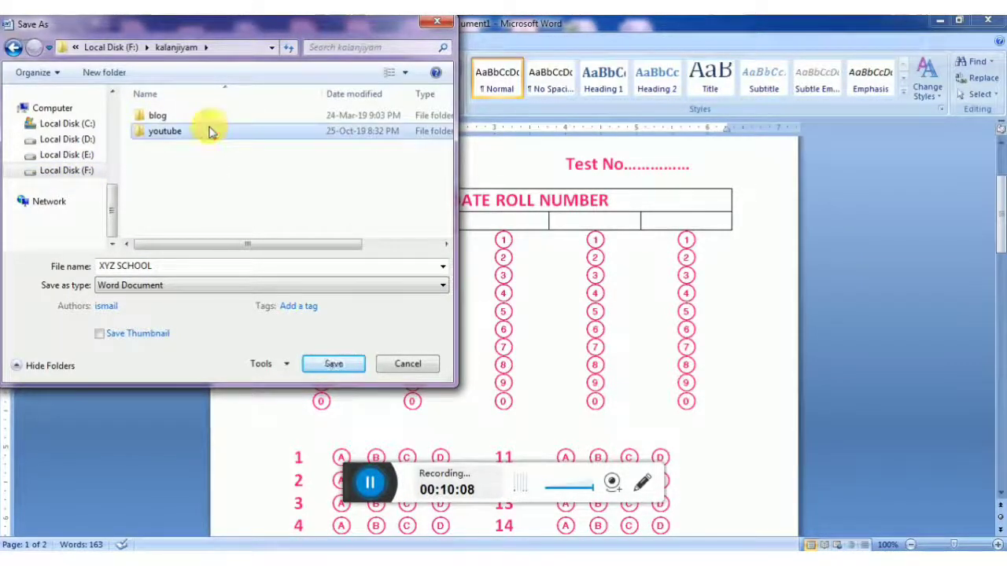
{"action": "double_click", "coordinate": [209, 132]}
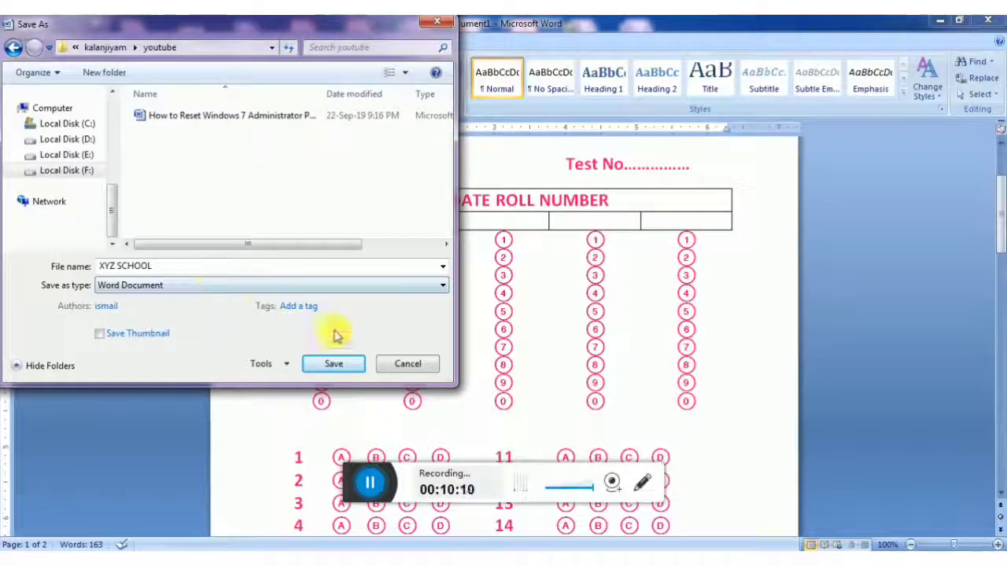
{"action": "left_click", "coordinate": [332, 370]}
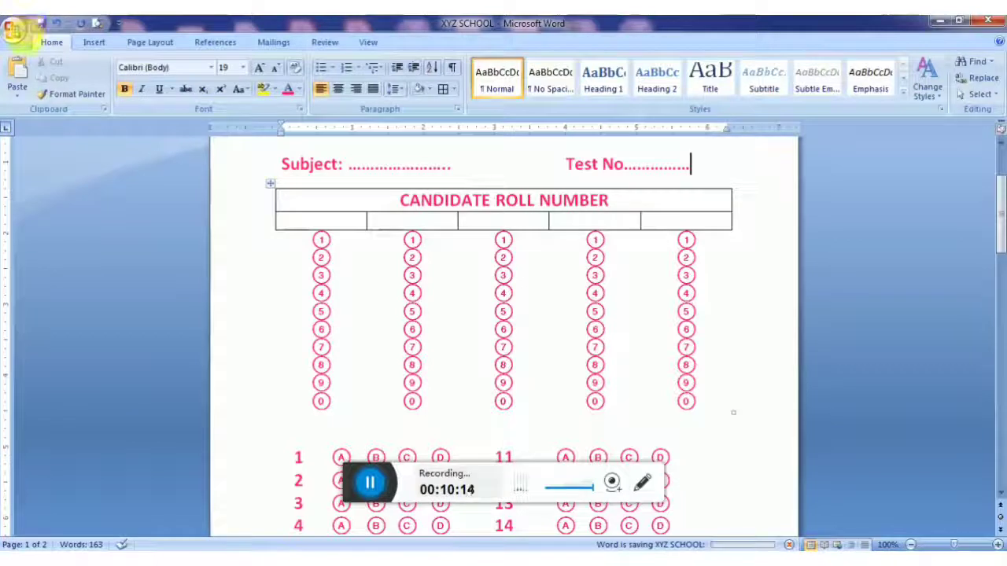
Step: Publish a PDF copy named 'XYZ SCHOOL' to the youtube folder via Save As > PDF or XPS
{"action": "left_click", "coordinate": [122, 182]}
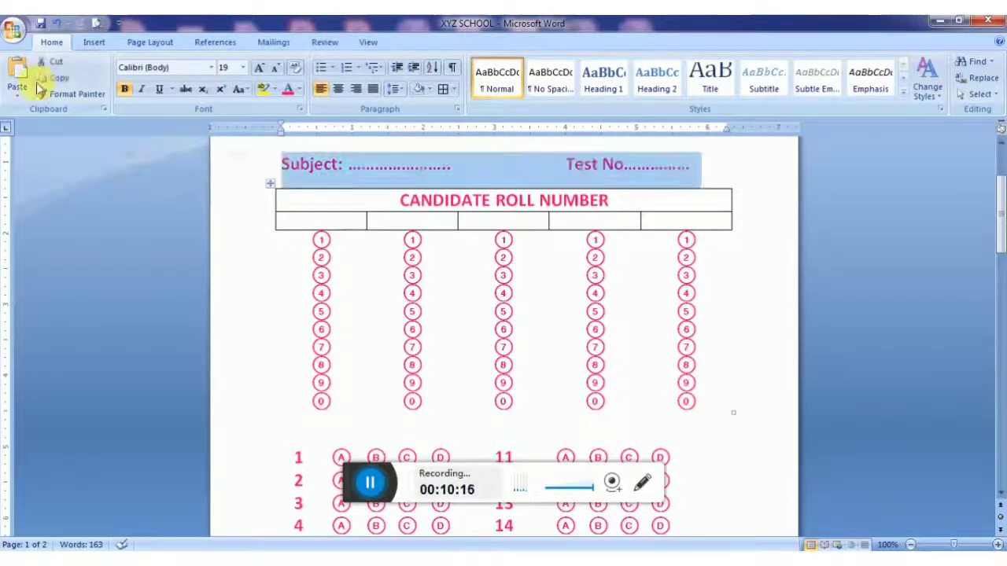
{"action": "left_click", "coordinate": [16, 32]}
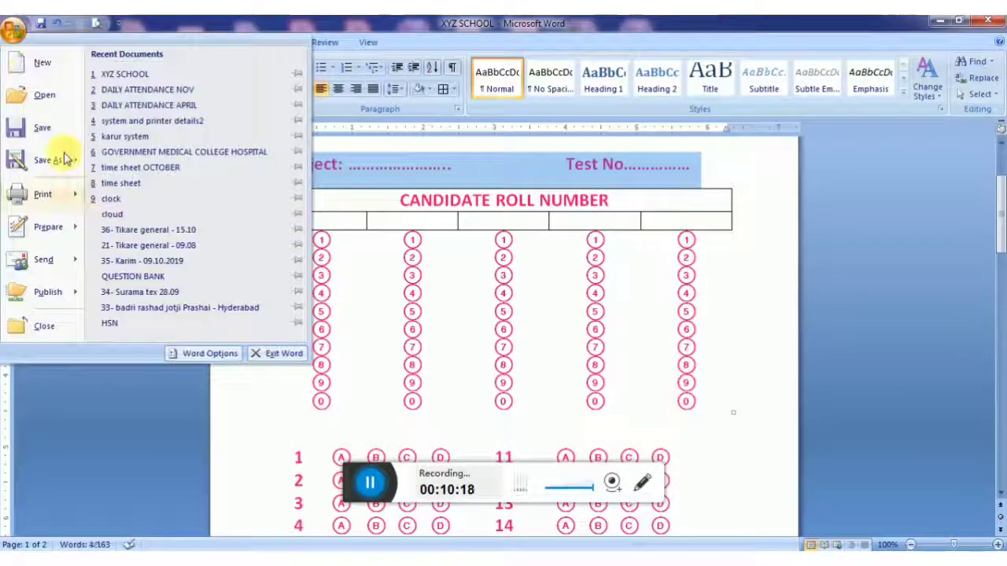
{"action": "mouse_move", "coordinate": [63, 161]}
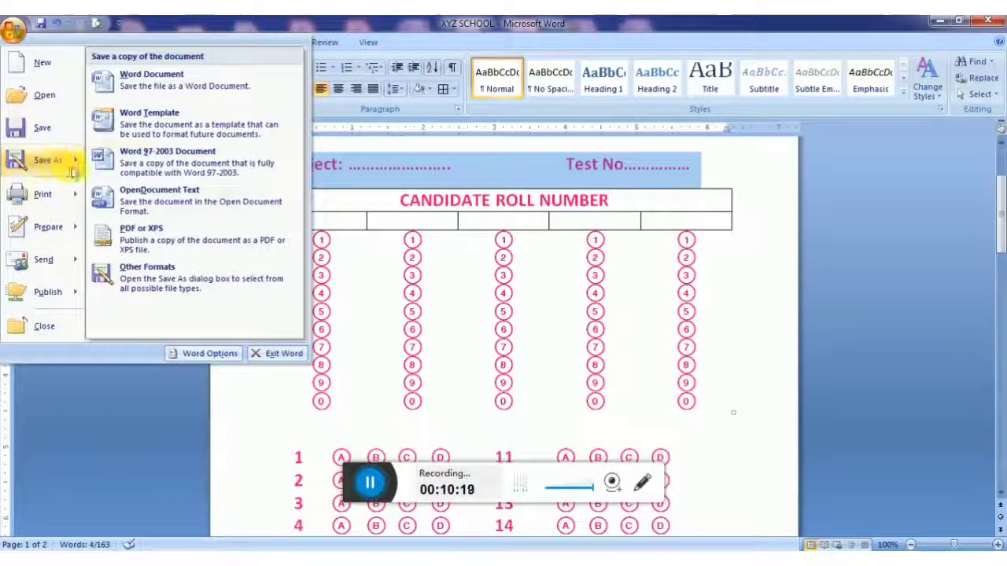
{"action": "left_click", "coordinate": [141, 230]}
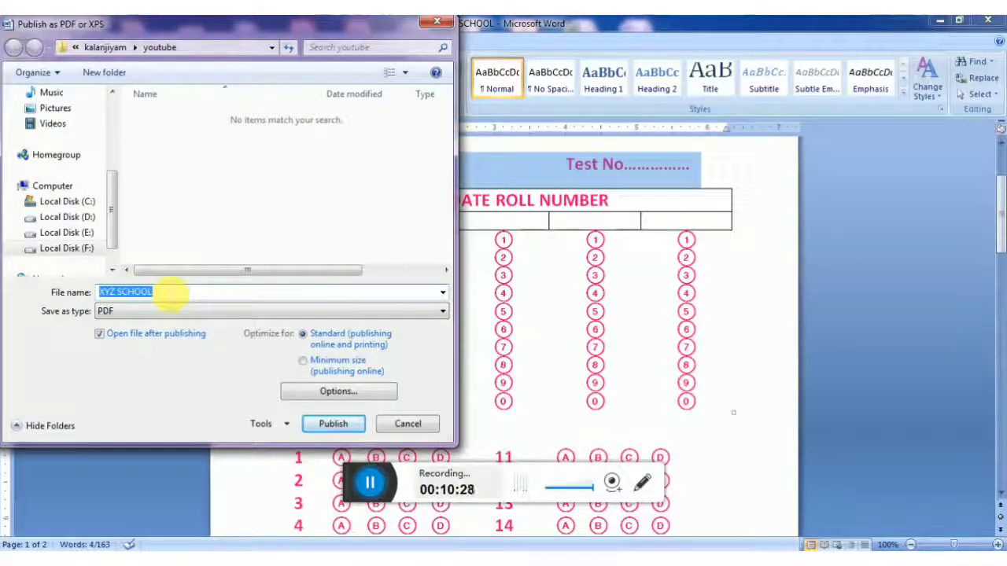
{"action": "left_click", "coordinate": [169, 292]}
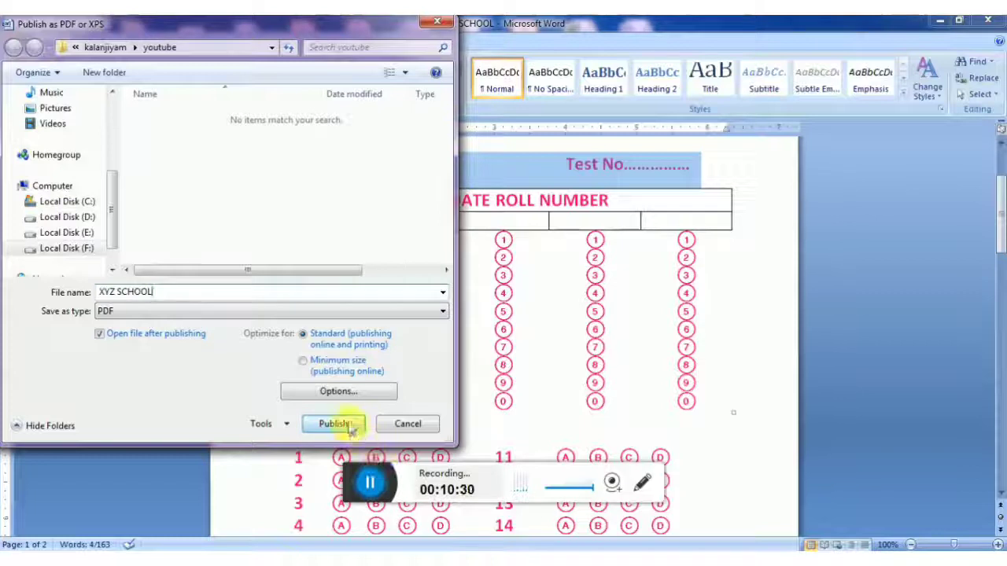
{"action": "left_click", "coordinate": [352, 429]}
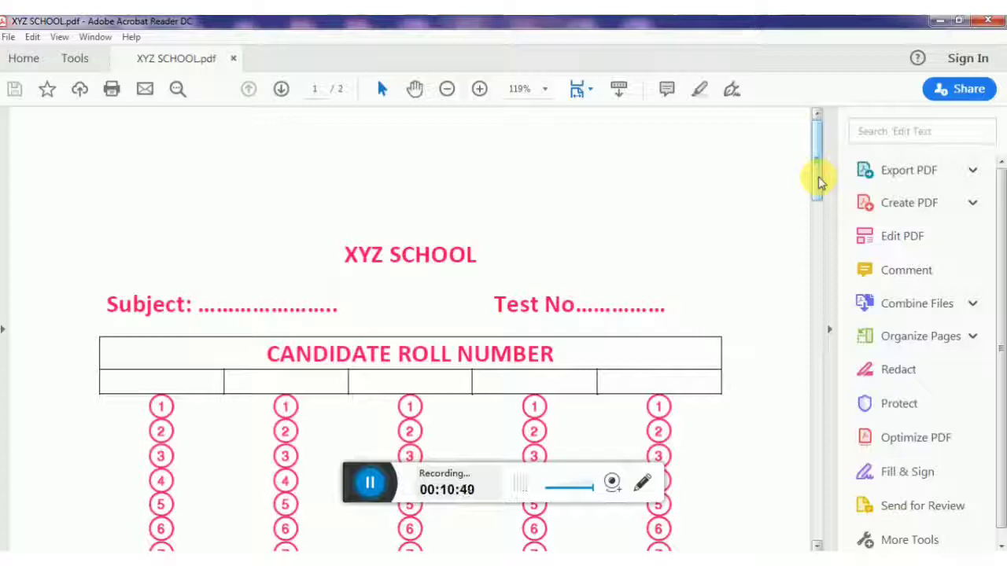
Step: Scroll down XYZ SCHOOL.pdf in Acrobat Reader to check the numbered answer bubbles
{"action": "left_click_drag", "start_coordinate": [818, 176], "coordinate": [817, 253]}
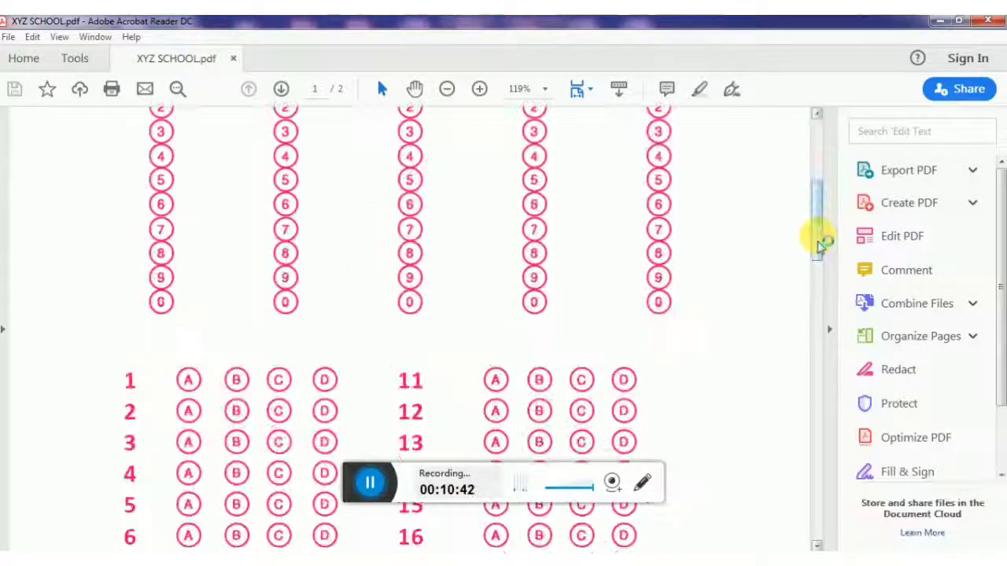